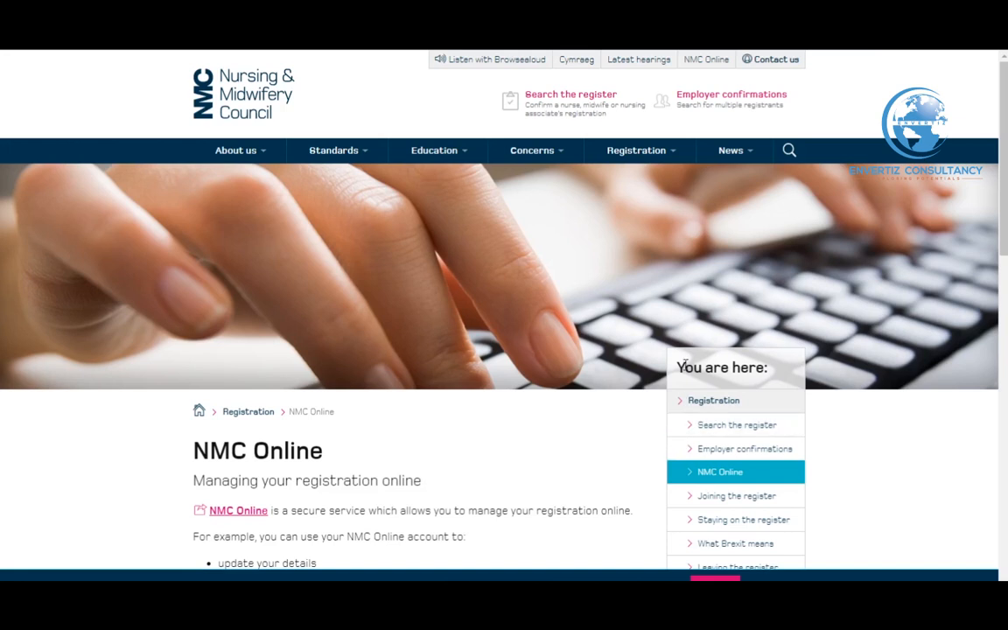
Open the 'Joining the register' page from the Registration menu
mouse_move(664, 161)
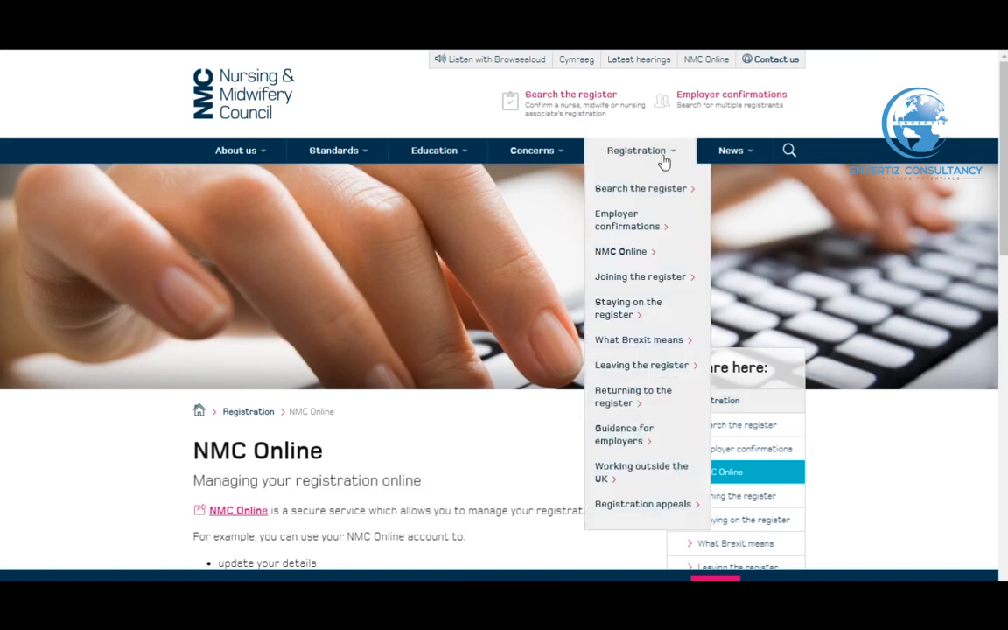
left_click(656, 277)
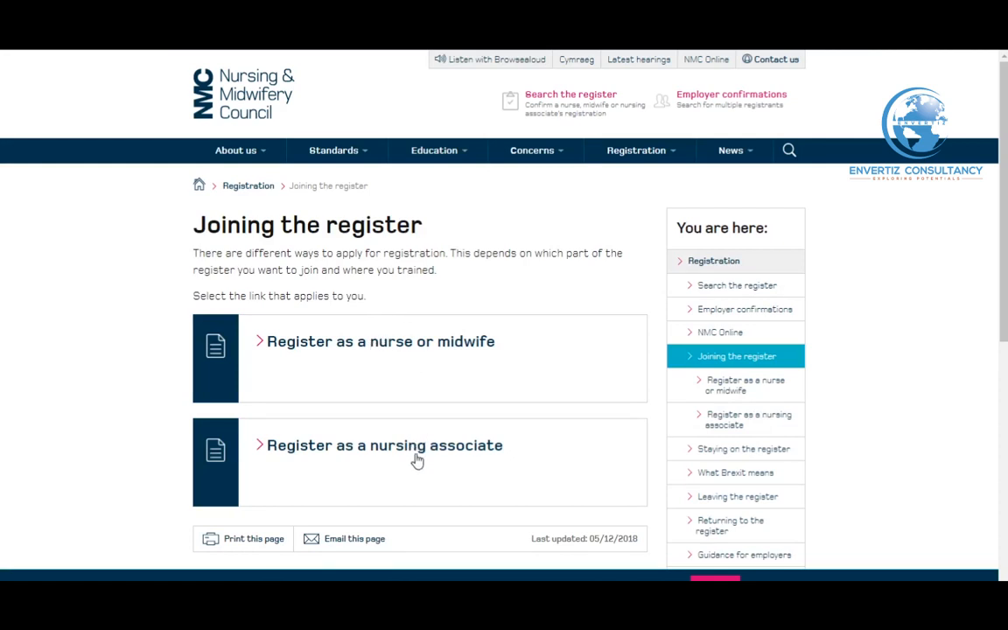
Follow the nurse or midwife route for training outside the EU/EEA, choosing applications after 7 October 2019
left_click(365, 362)
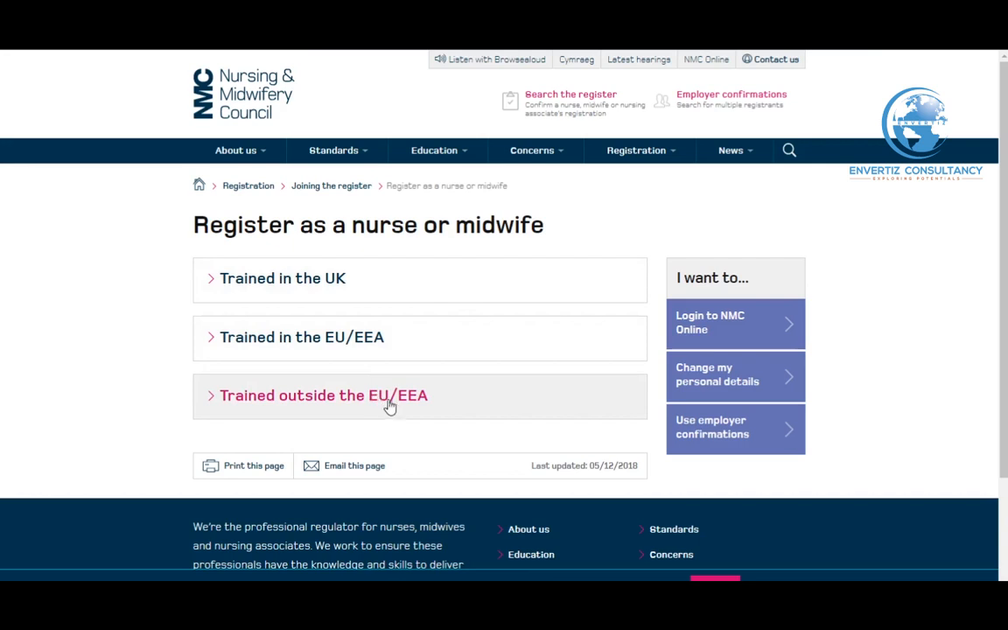
left_click(438, 404)
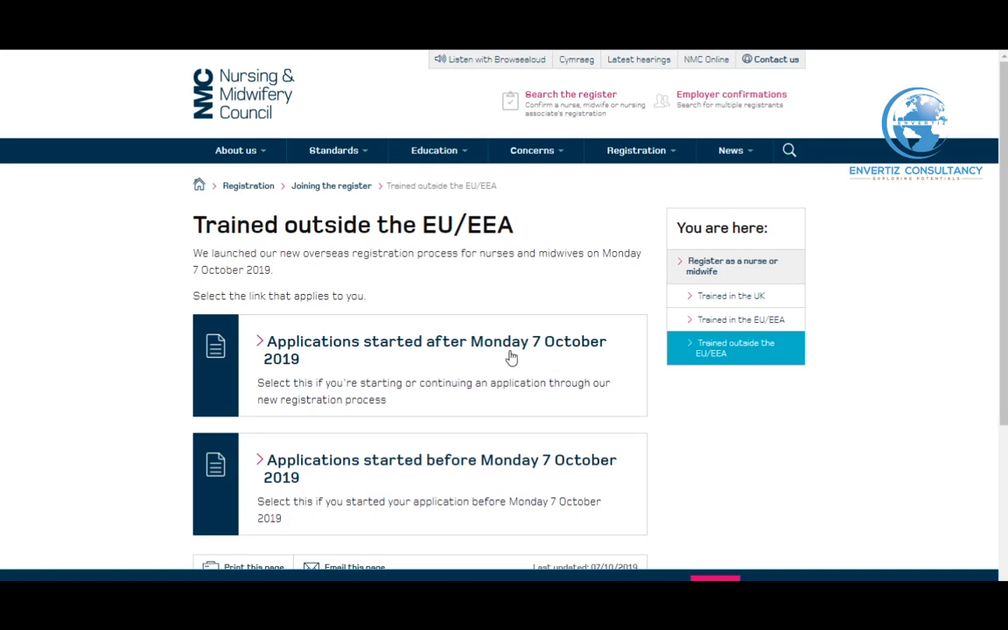
left_click(352, 378)
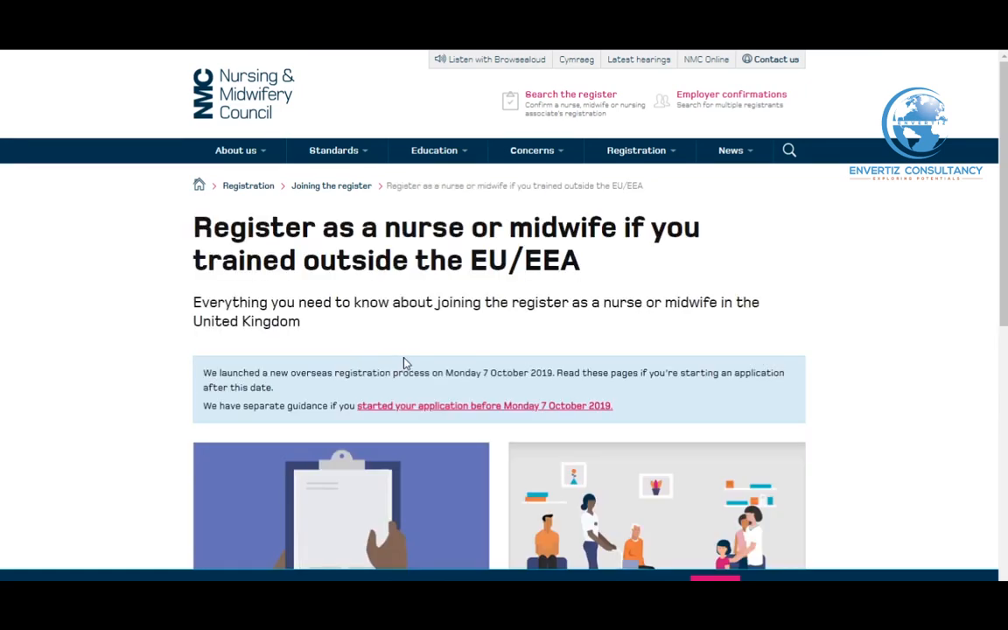
Open the step-by-step guide to joining the register
scroll(416, 359, "down", 3)
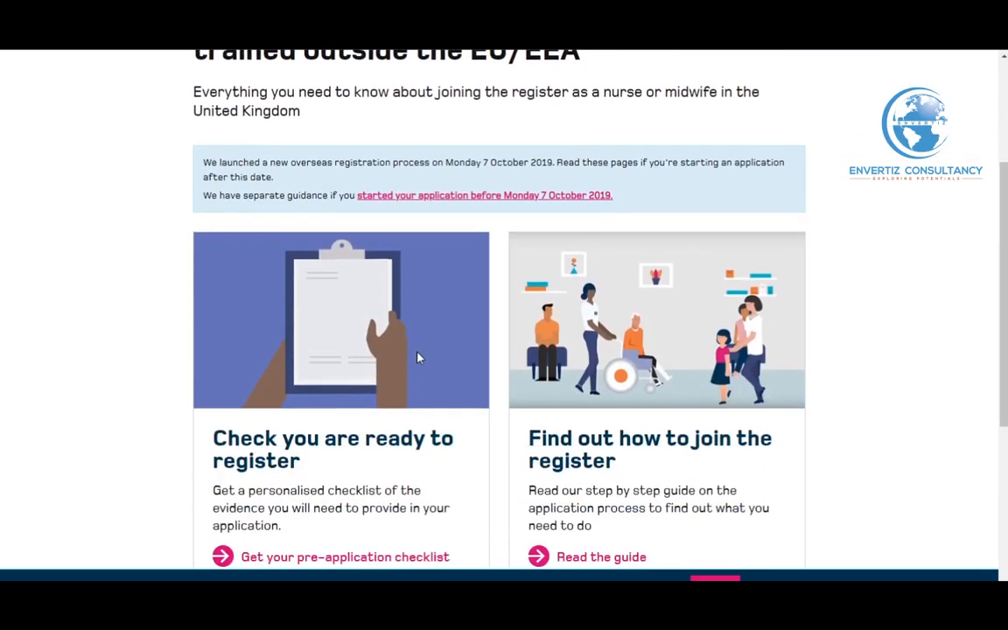
scroll(418, 360, "down", 1)
scroll(418, 358, "down", 1)
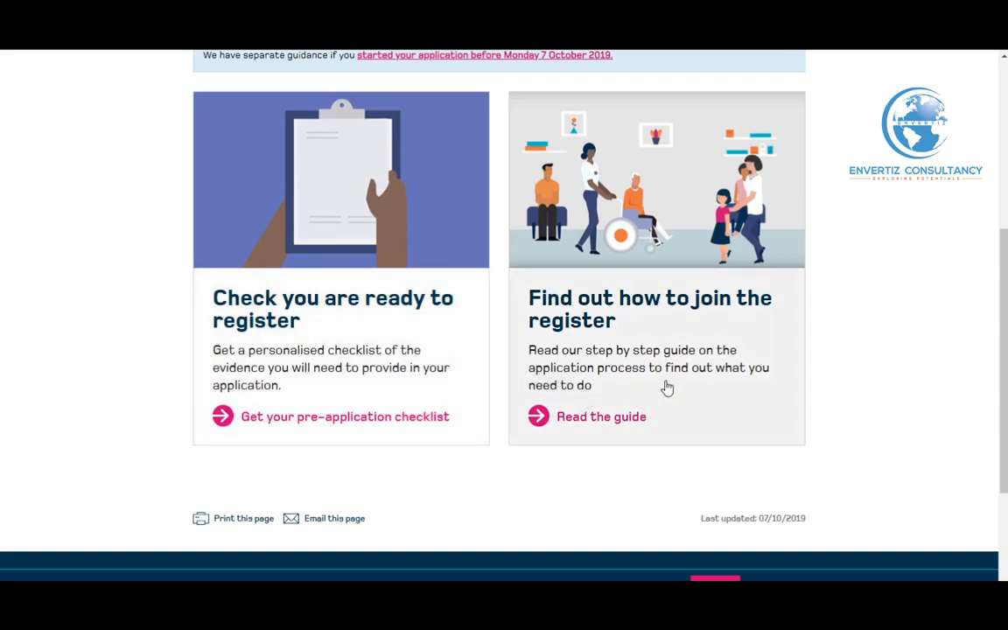
left_click(580, 442)
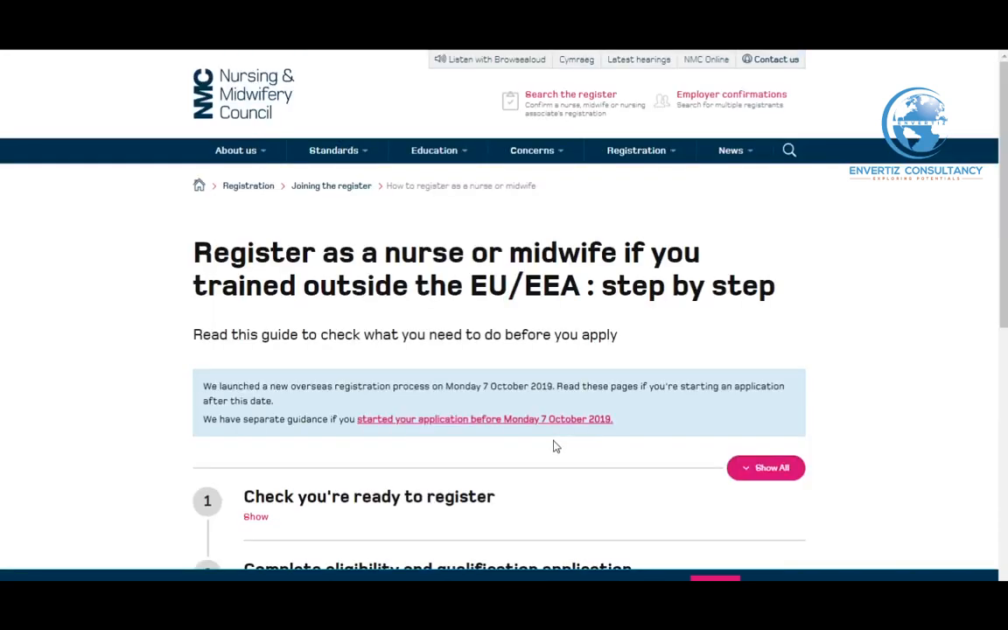
Expand the eligibility and qualification step and go to its 'Begin your application' page
scroll(553, 446, "down", 1)
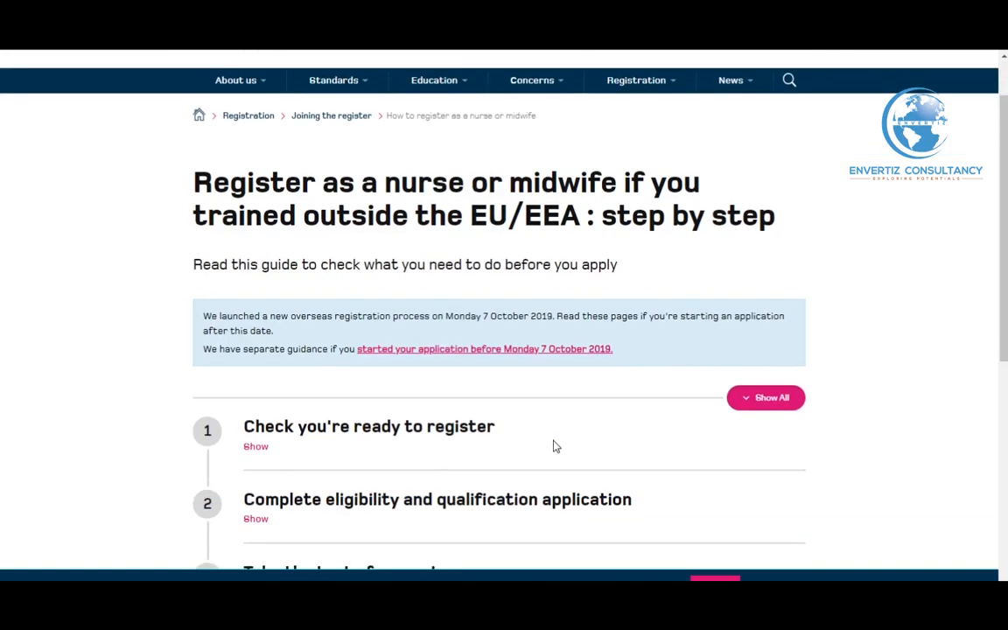
scroll(554, 446, "down", 1)
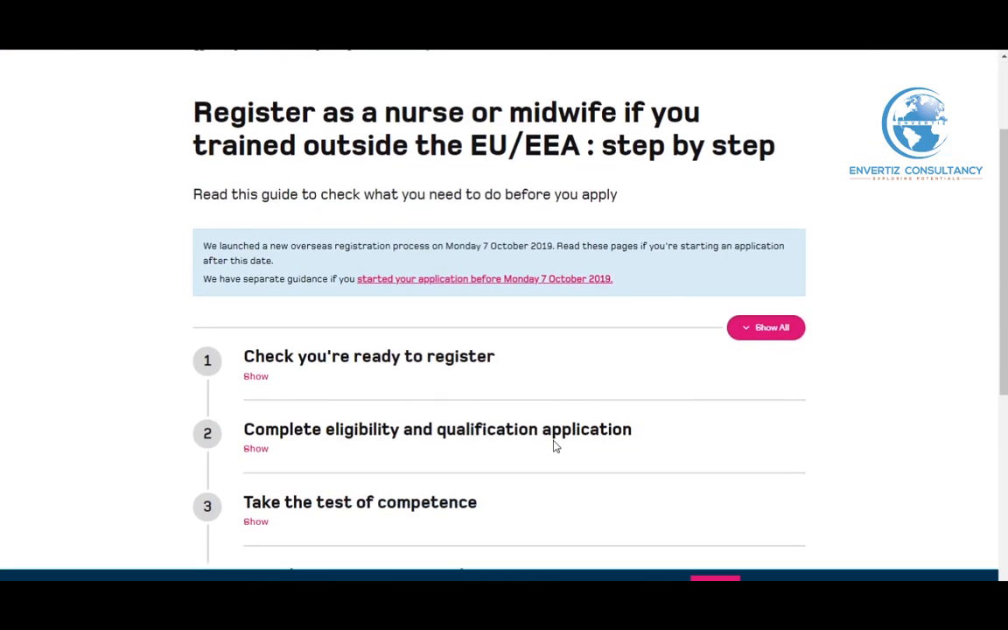
scroll(430, 419, "down", 1)
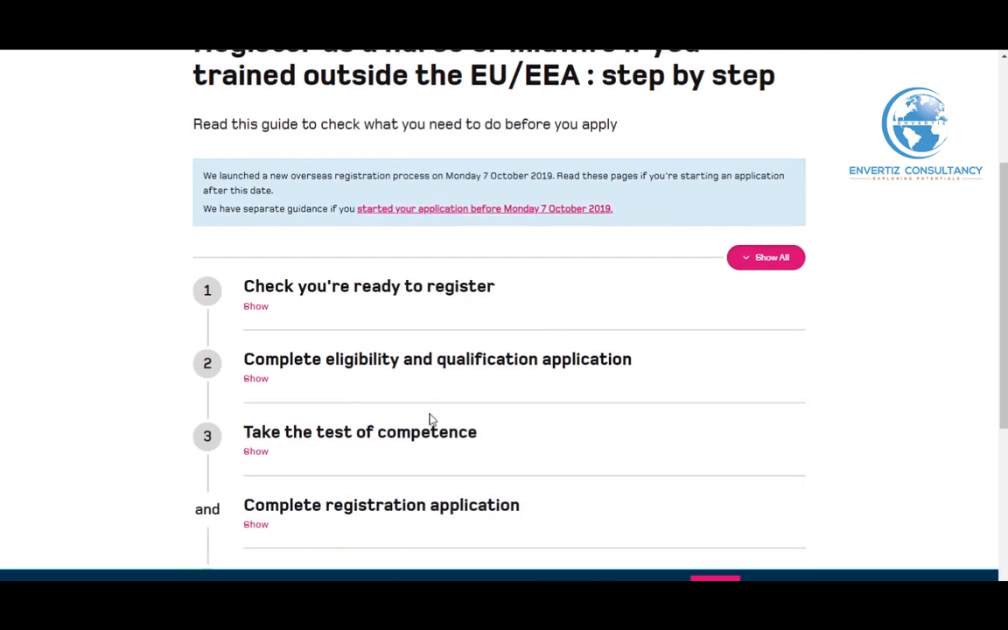
left_click(256, 379)
scroll(331, 396, "down", 2)
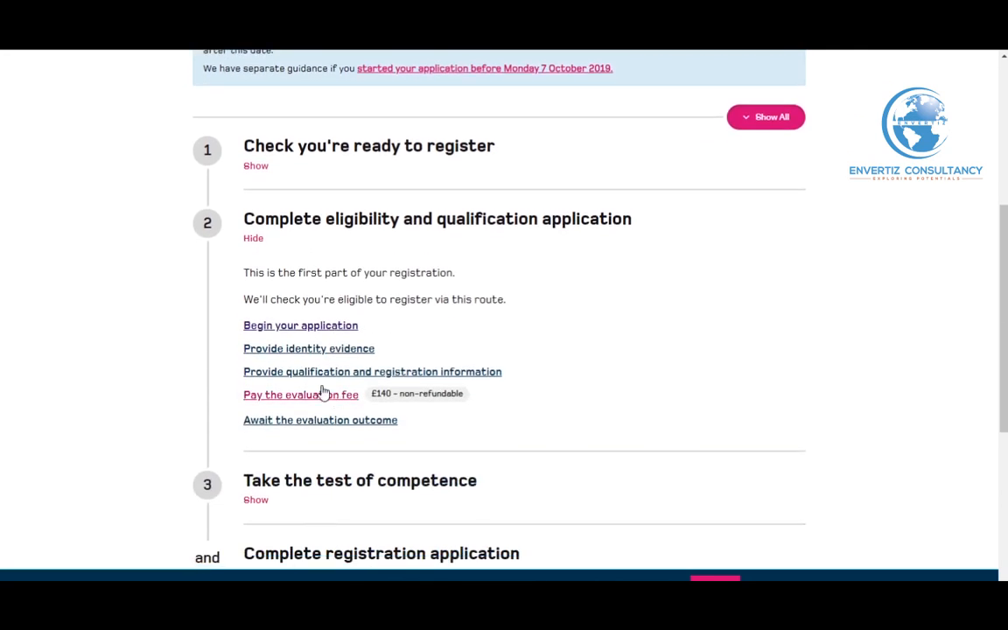
left_click(320, 327)
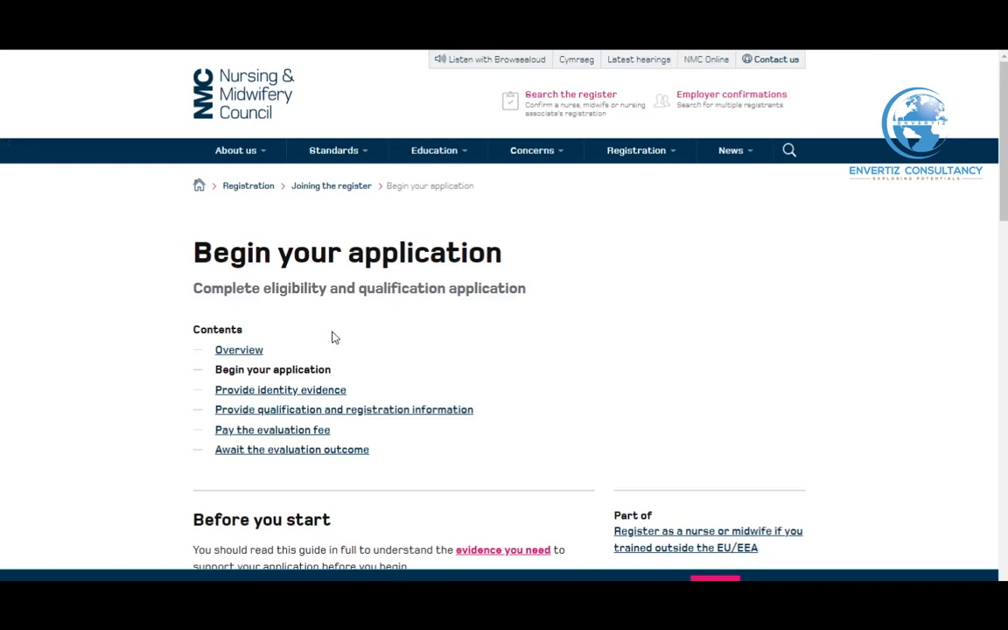
Start the online application and confirm being ready to register
scroll(333, 338, "down", 4)
left_click(277, 433)
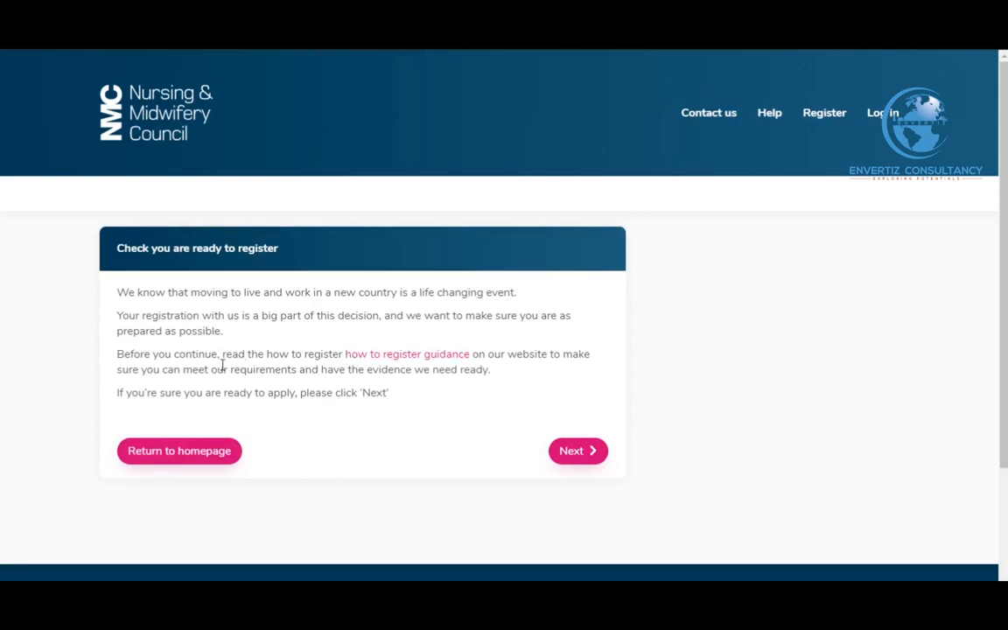
left_click(567, 452)
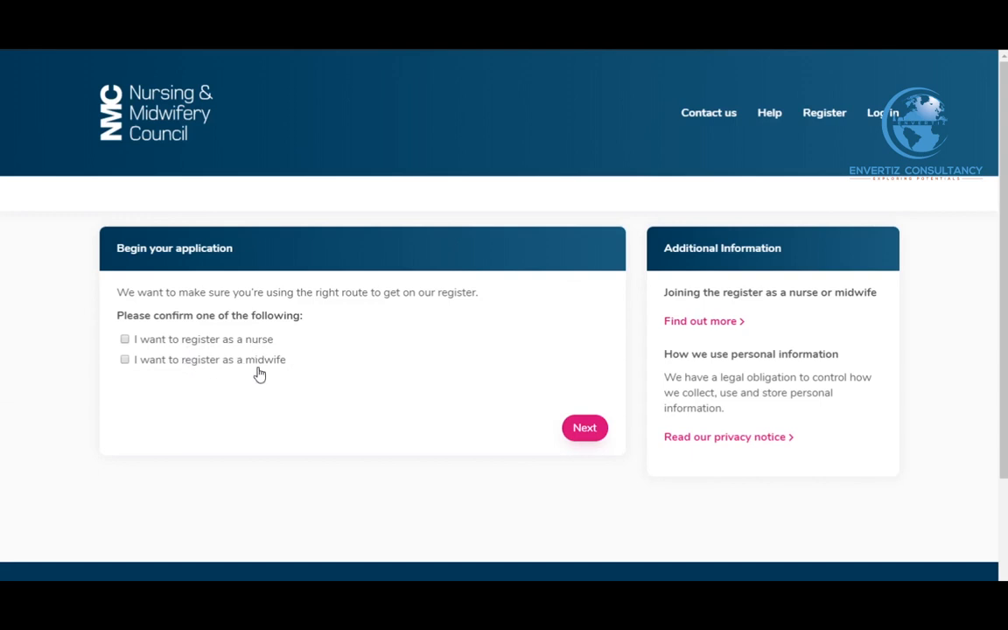
Choose to register as a nurse and settle on 'Registered Nurse - Adult' as the field of nursing
left_click(151, 344)
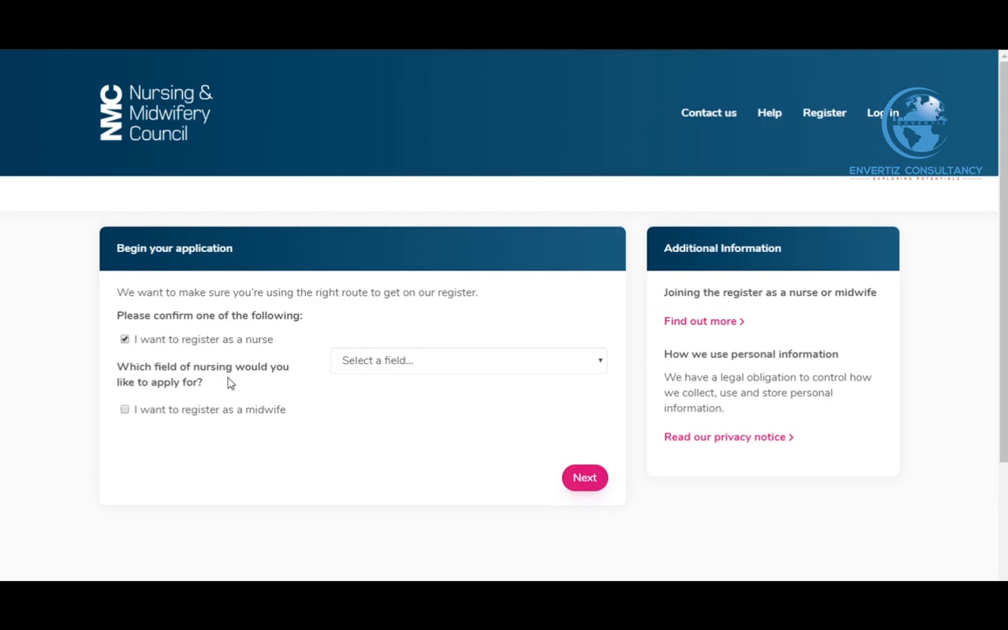
left_click(415, 365)
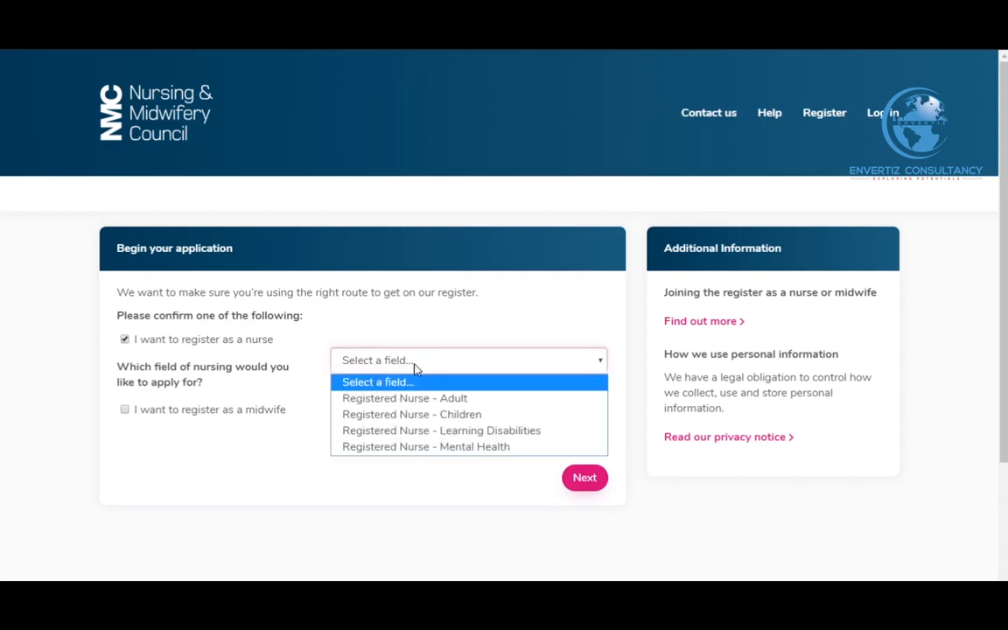
left_click(444, 404)
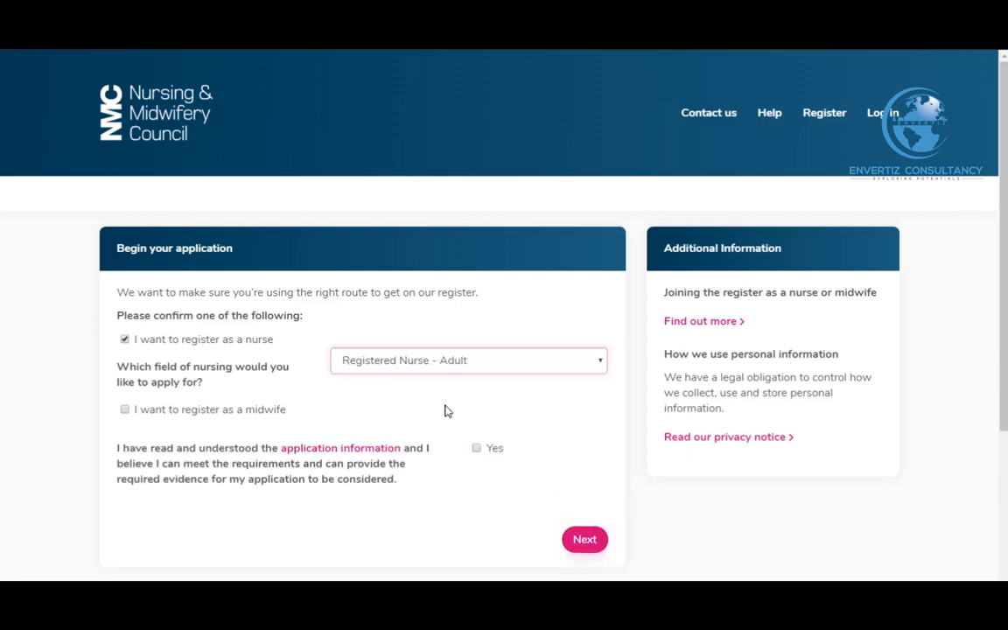
left_click(459, 368)
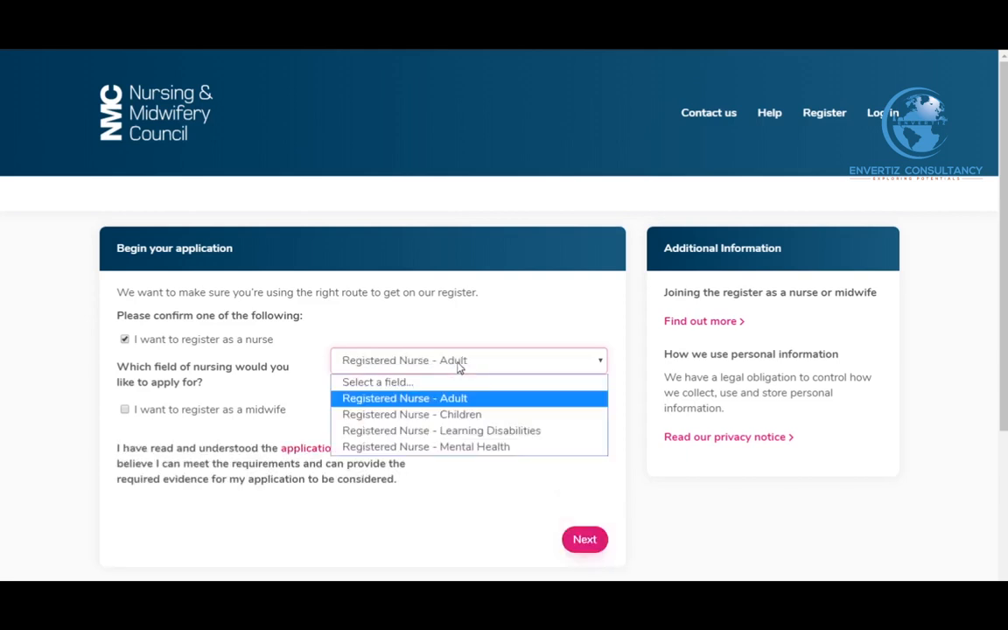
left_click(486, 446)
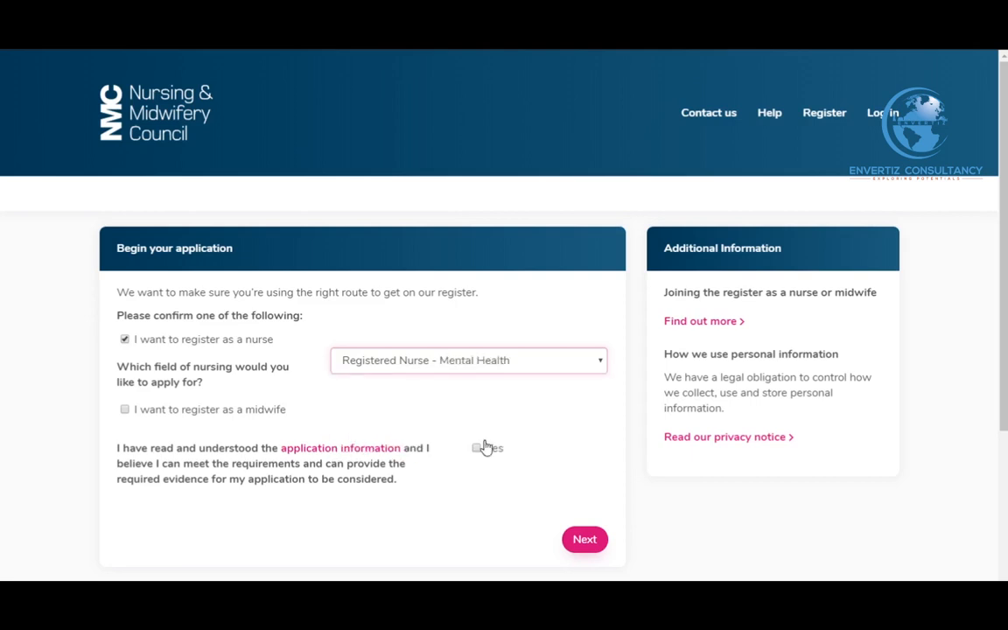
left_click(505, 370)
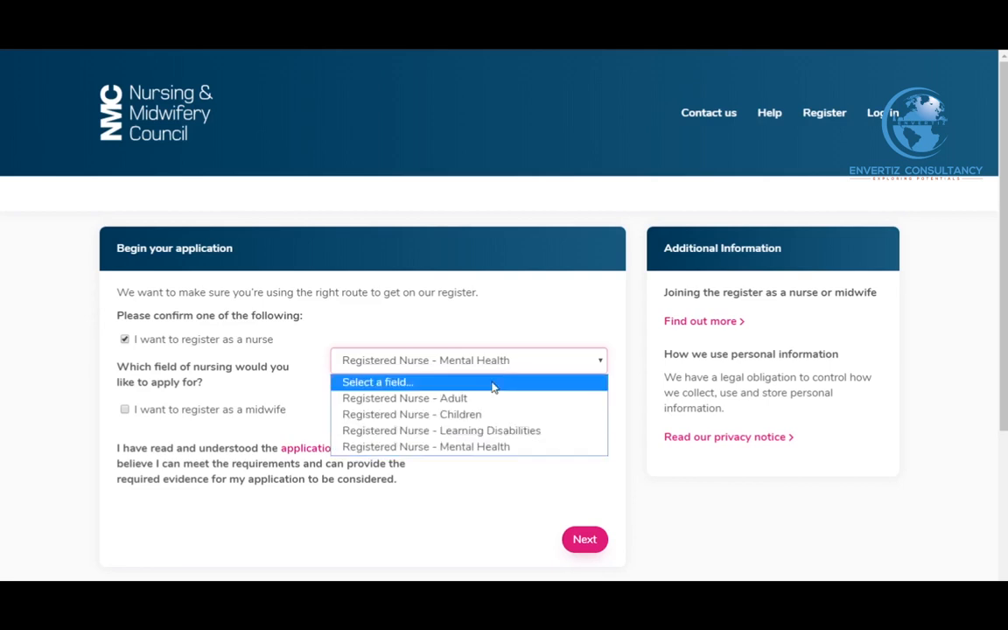
left_click(421, 400)
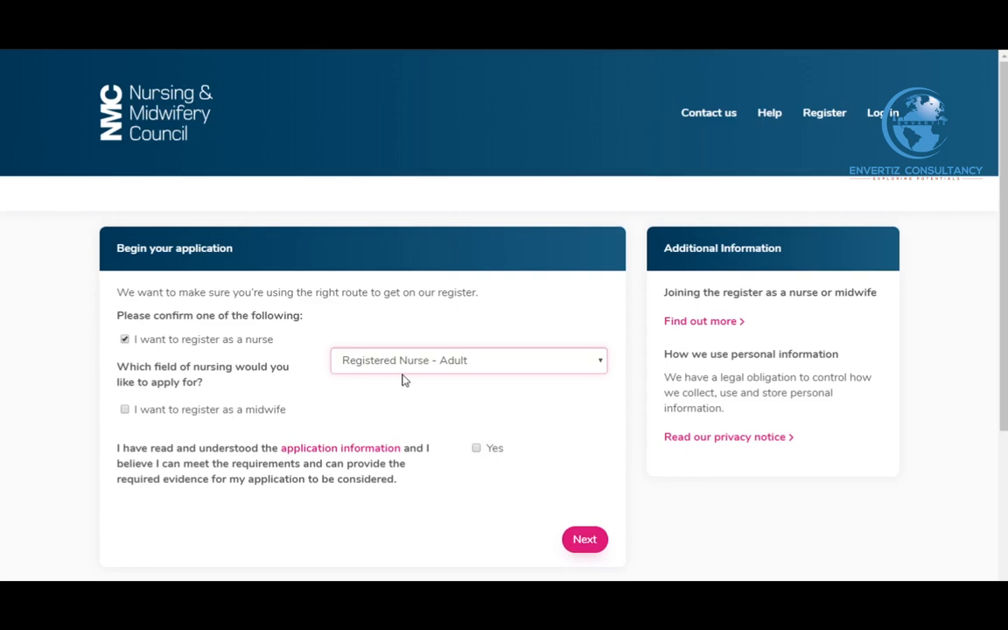
Confirm having read the application information with Yes and continue
left_click(477, 450)
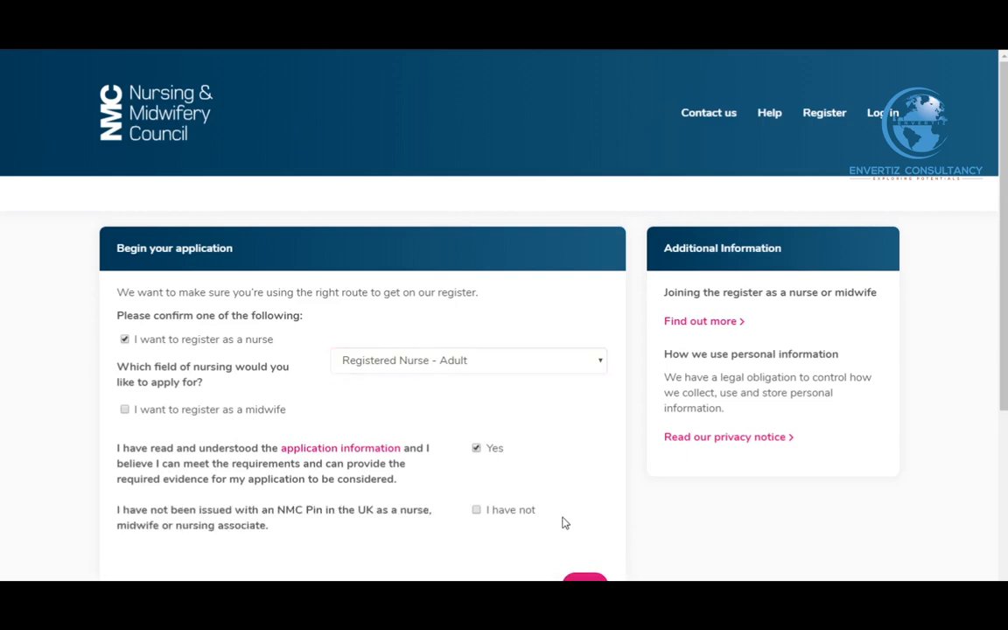
scroll(507, 477, "down", 1)
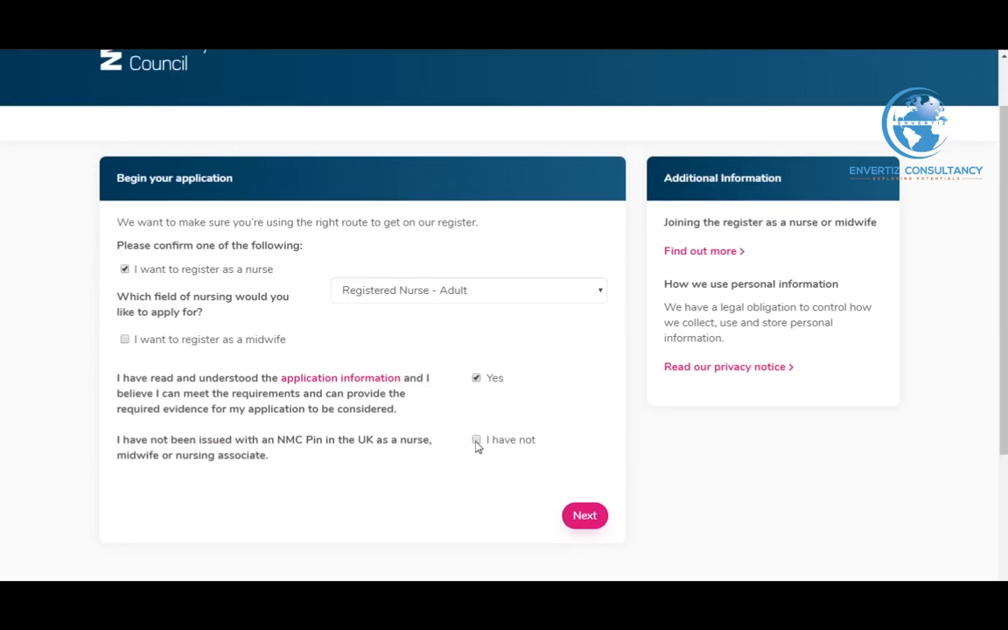
left_click(585, 516)
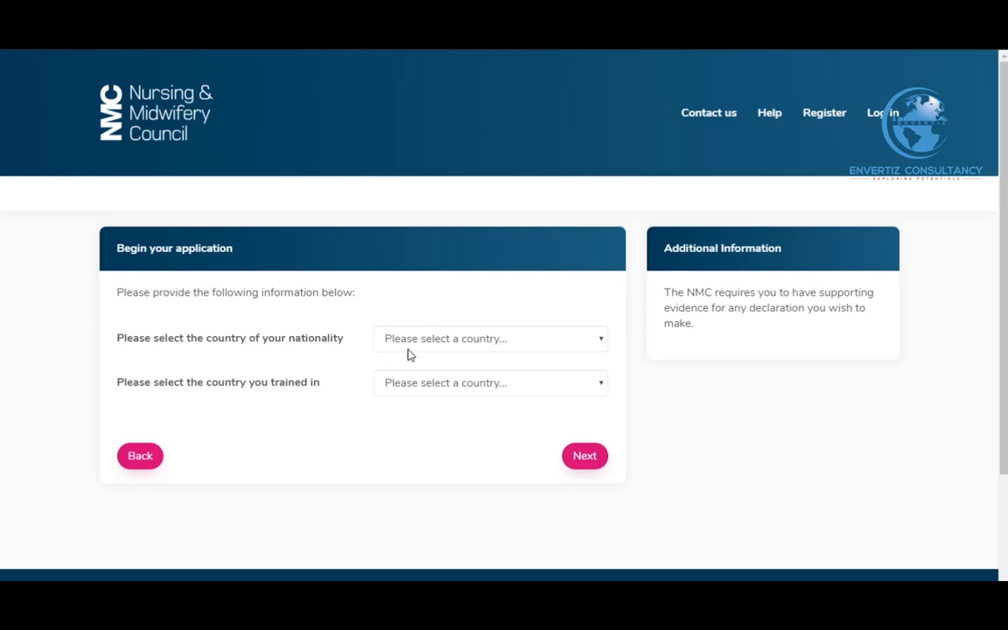
Set both nationality and country of training to Ghana and continue to the Summary
left_click(465, 351)
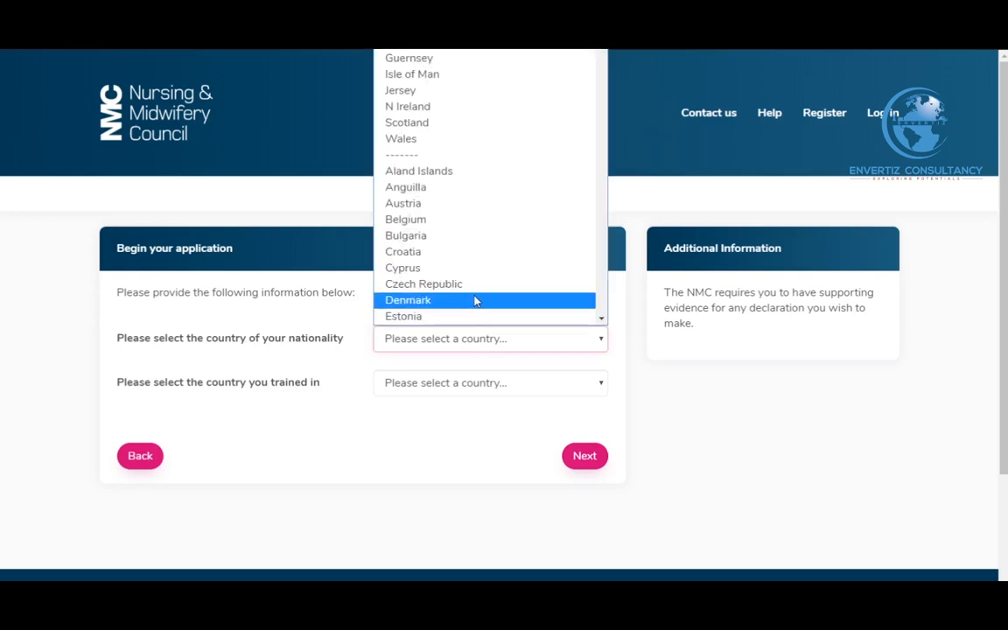
type("gh")
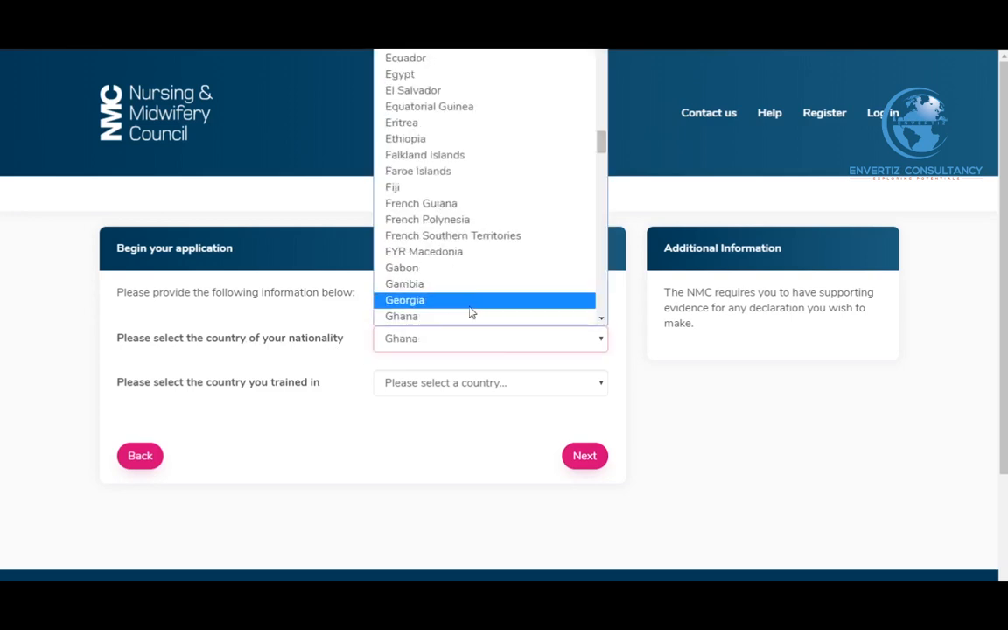
left_click(466, 316)
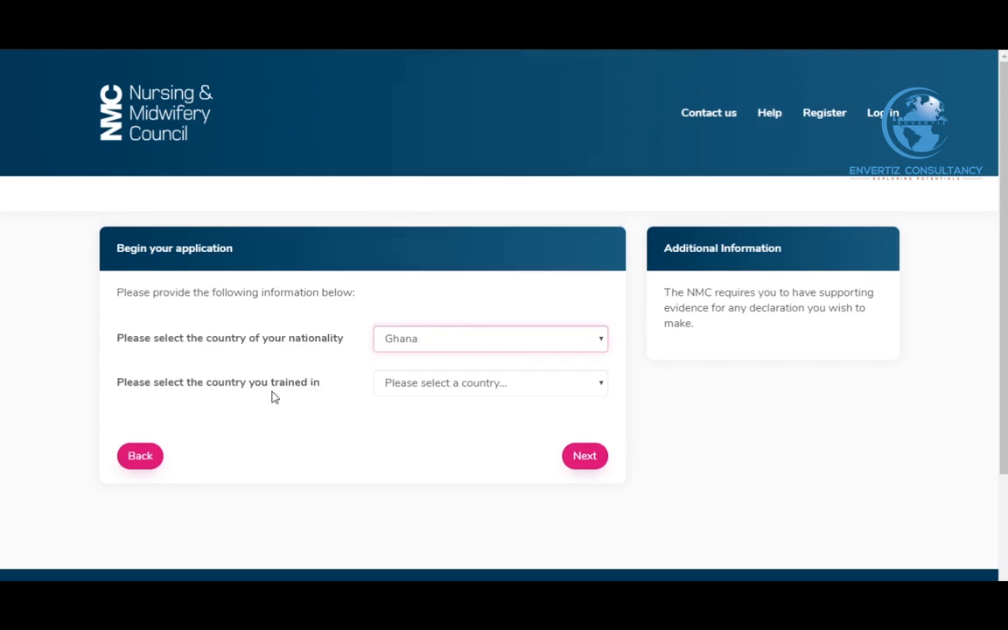
left_click(464, 391)
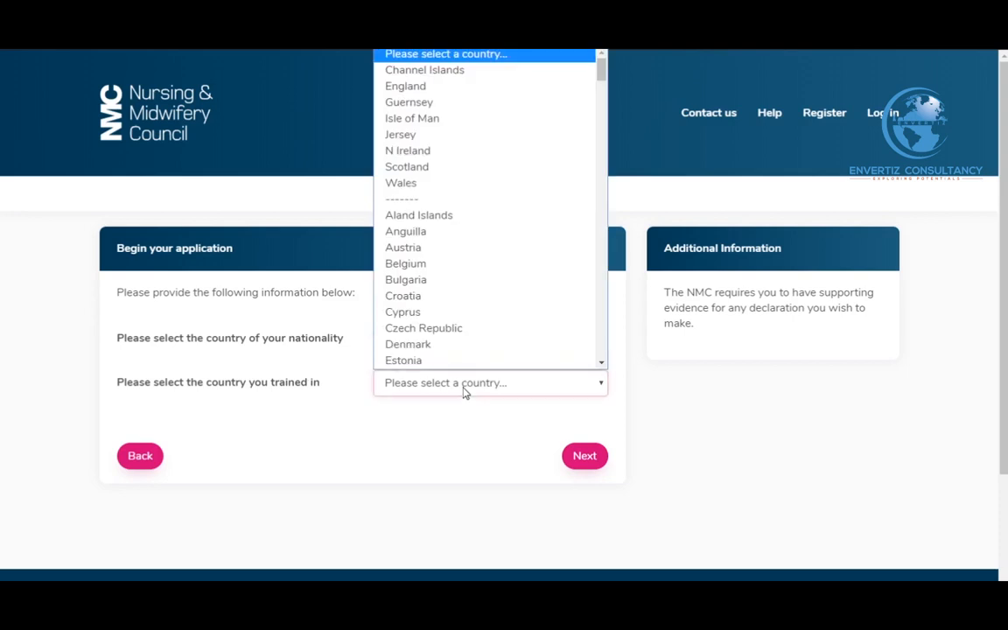
type("gh")
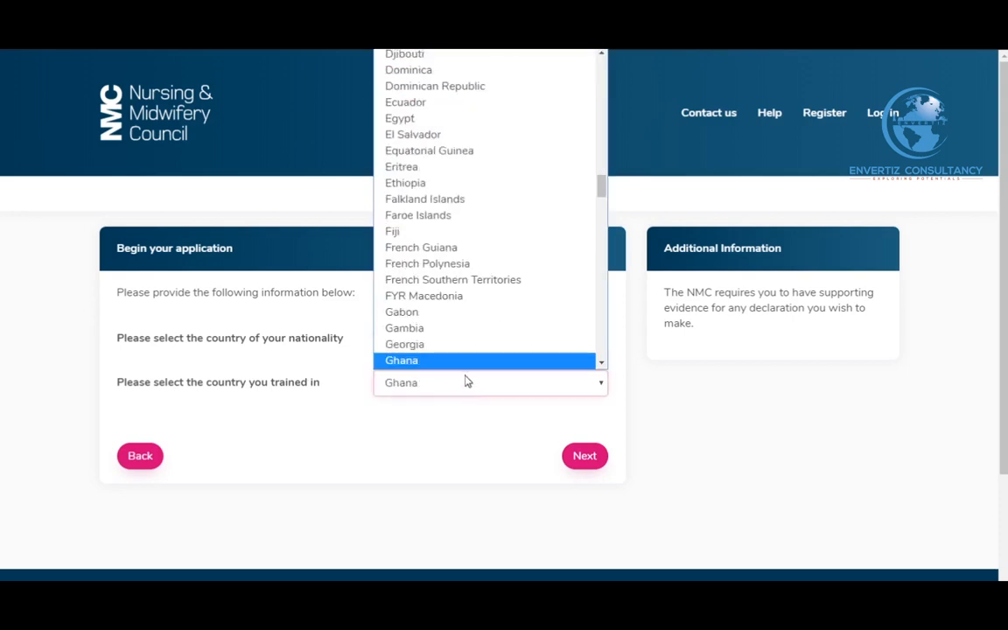
left_click(470, 365)
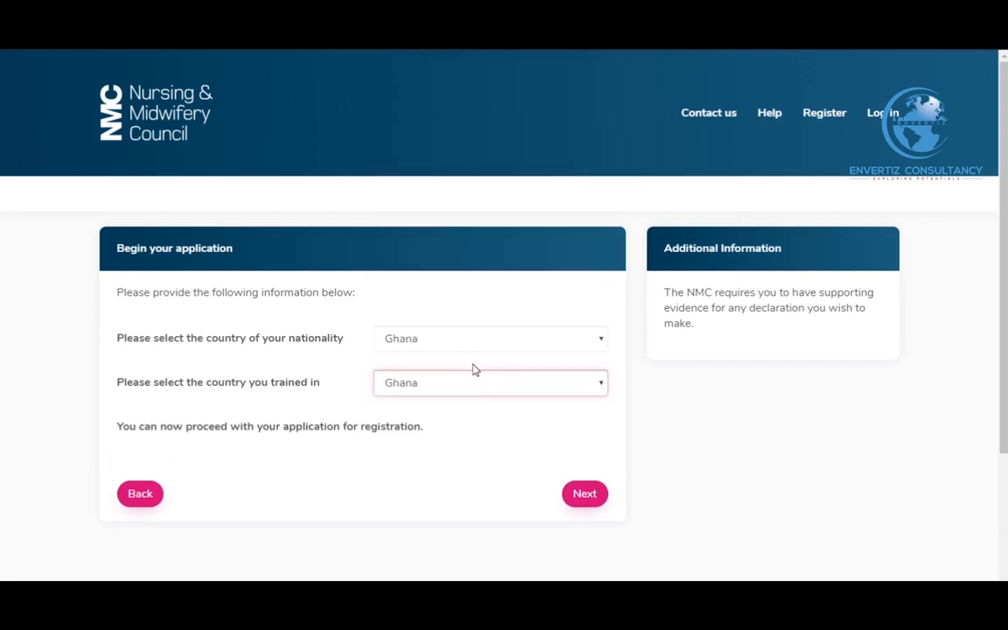
left_click(578, 495)
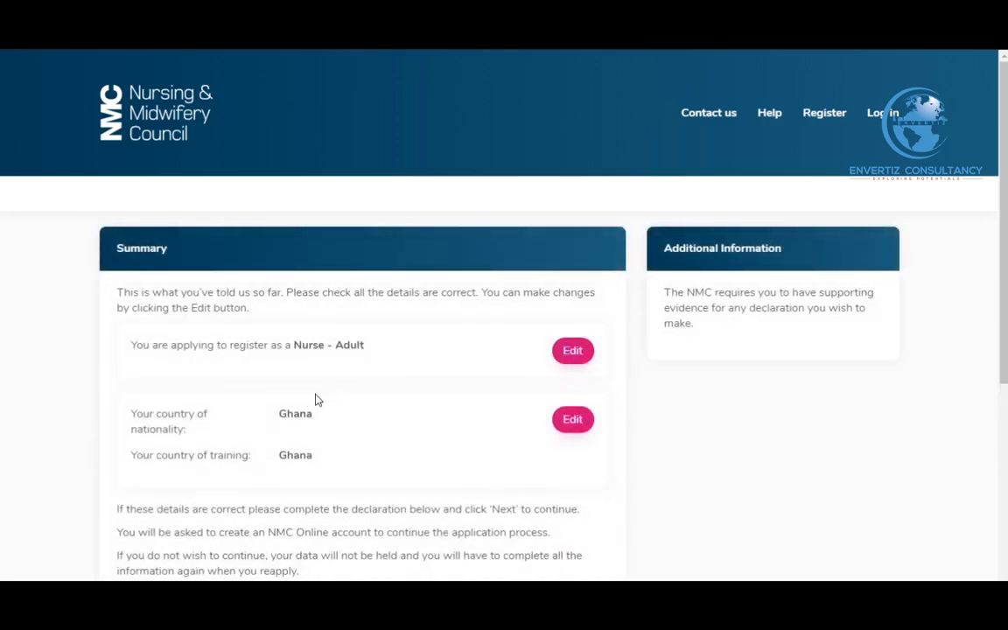
Accept the 'I understand' declaration on the Summary page and continue
scroll(343, 395, "down", 1)
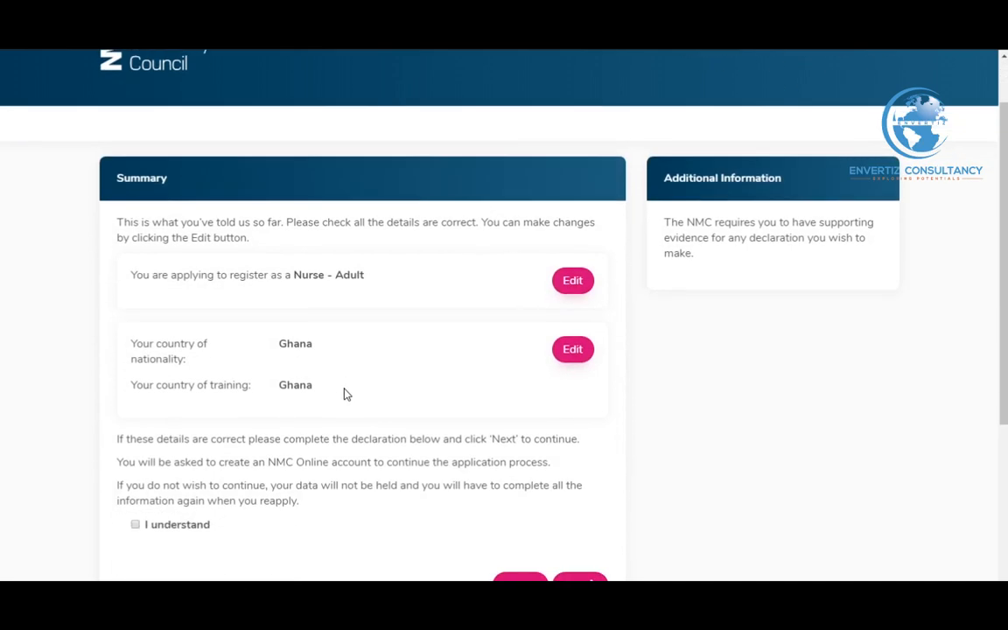
scroll(347, 392, "down", 1)
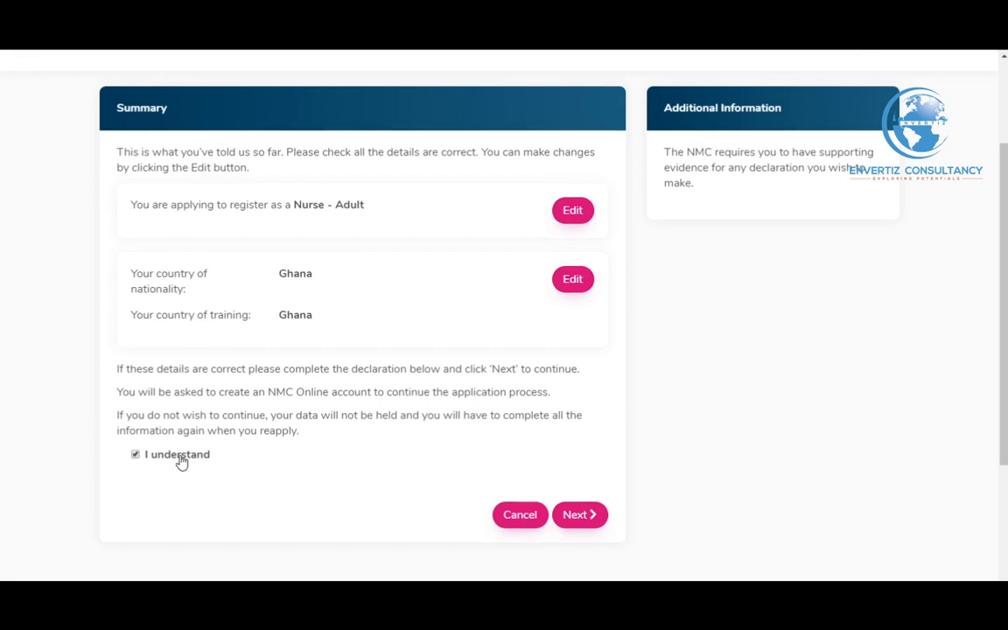
left_click(579, 516)
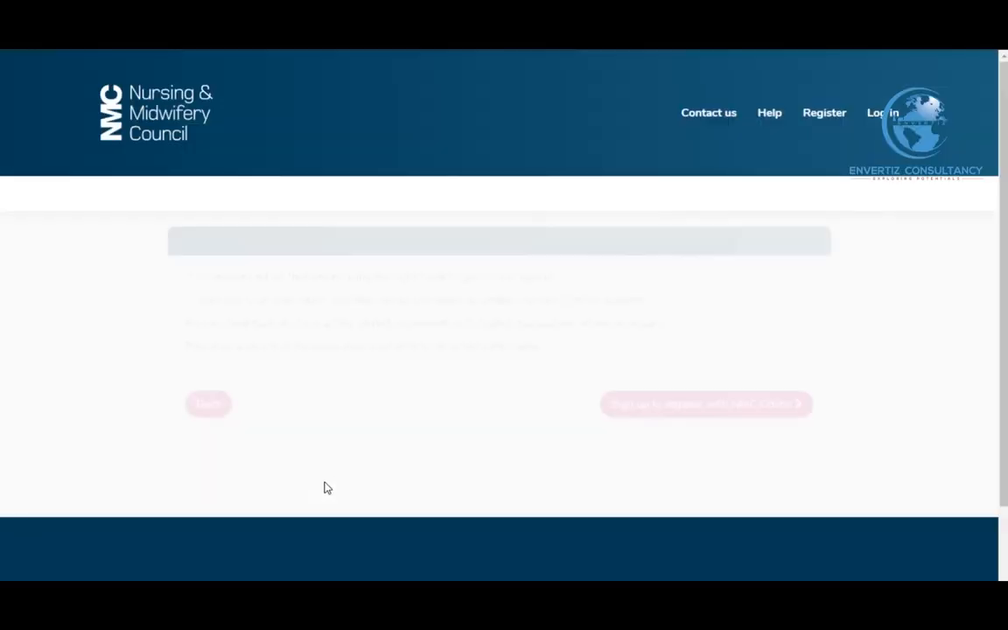
Open the NMC Online sign-up form and enter the applicant's email address in both email fields
left_click(700, 407)
scroll(614, 437, "down", 3)
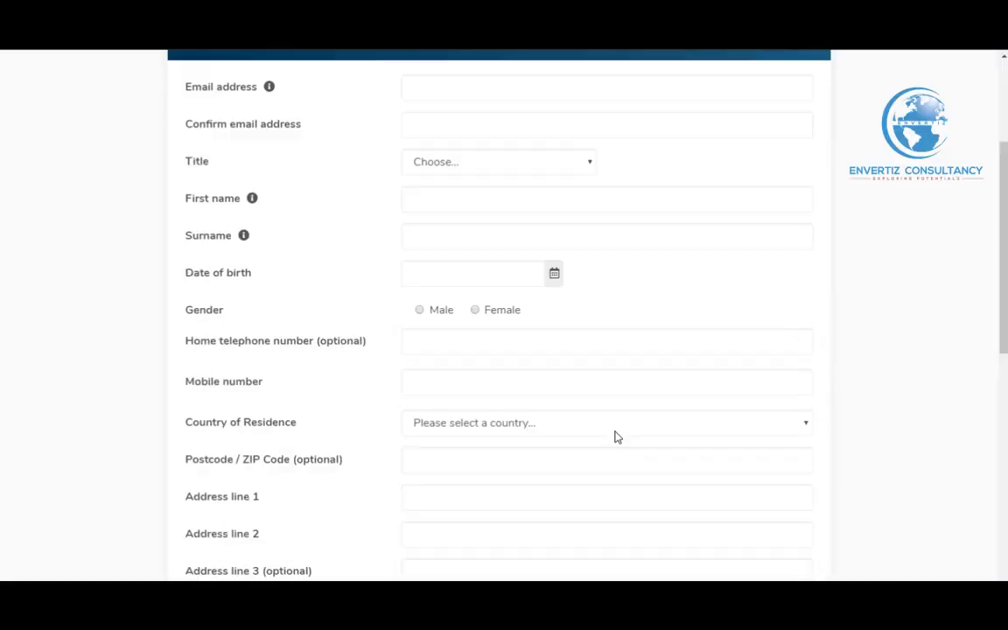
scroll(619, 432, "up", 1)
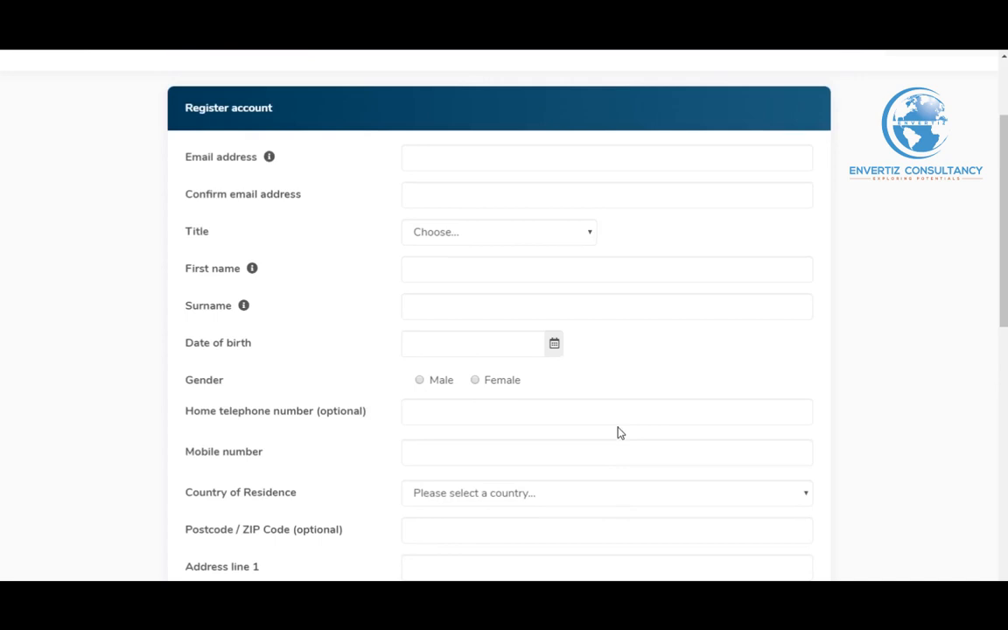
scroll(619, 433, "up", 1)
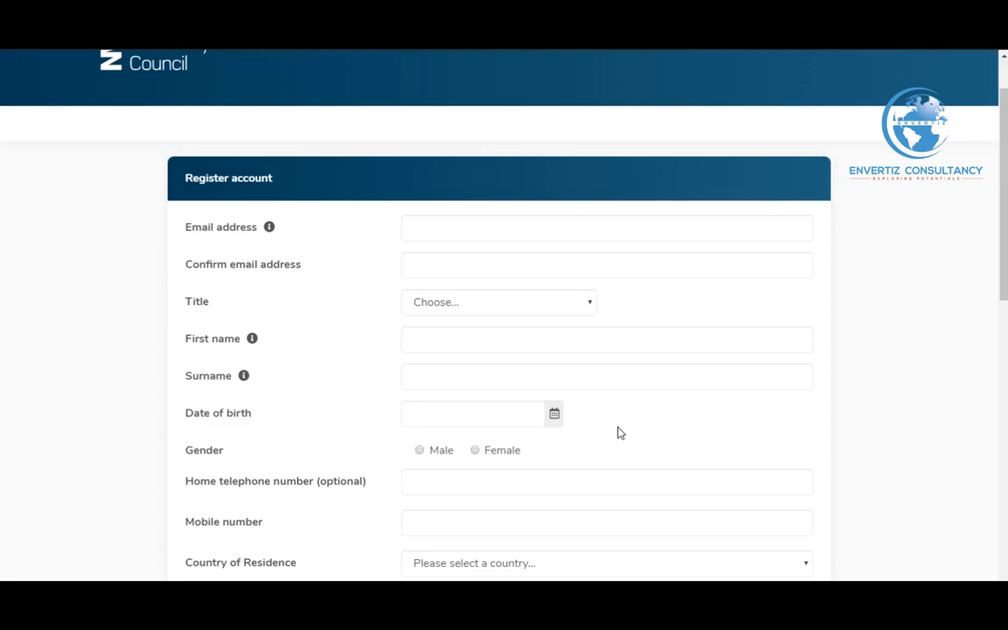
scroll(618, 433, "up", 1)
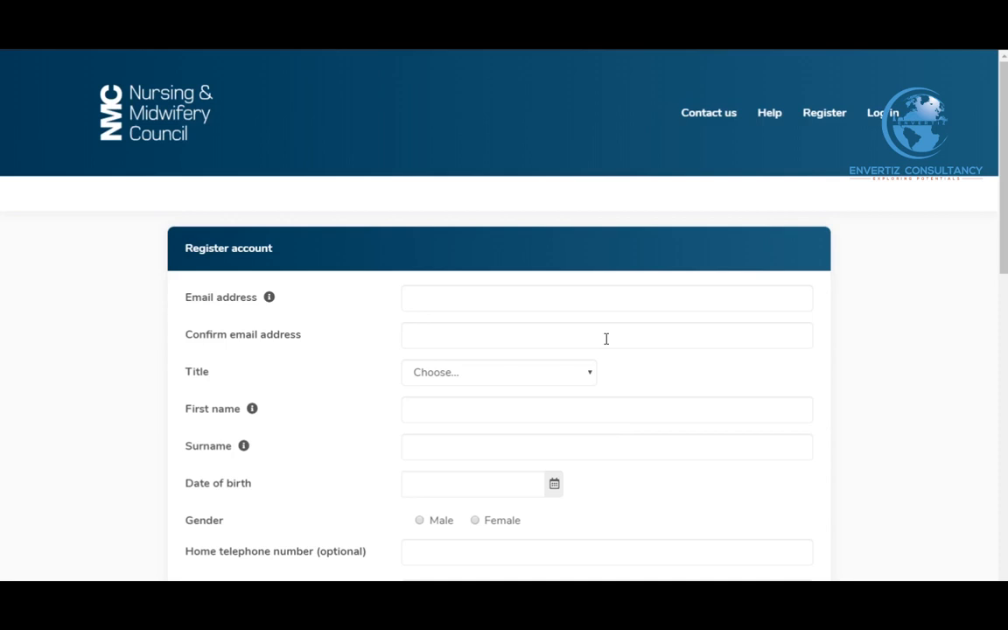
left_click(506, 289)
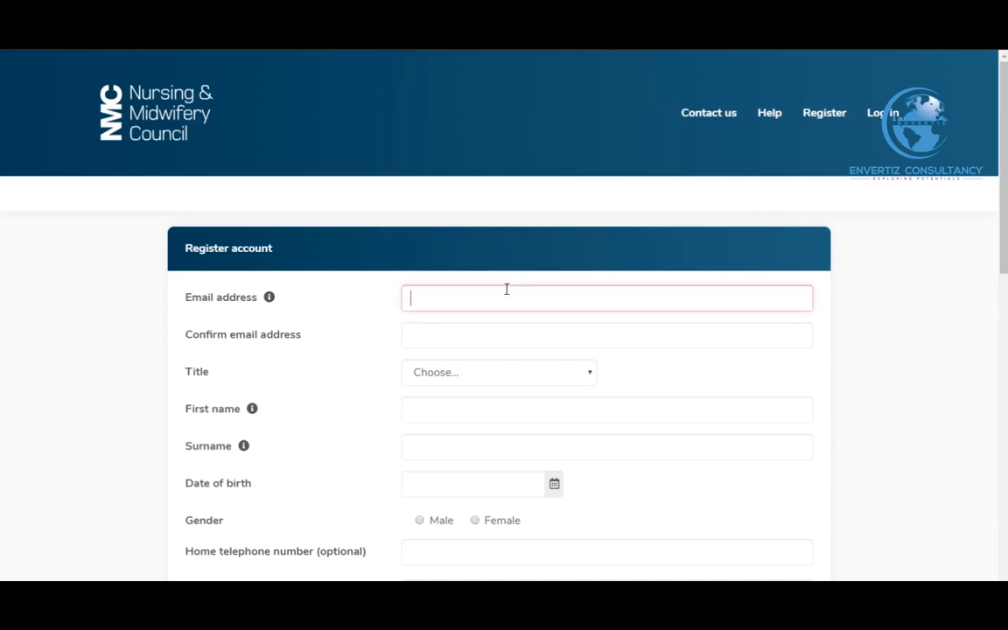
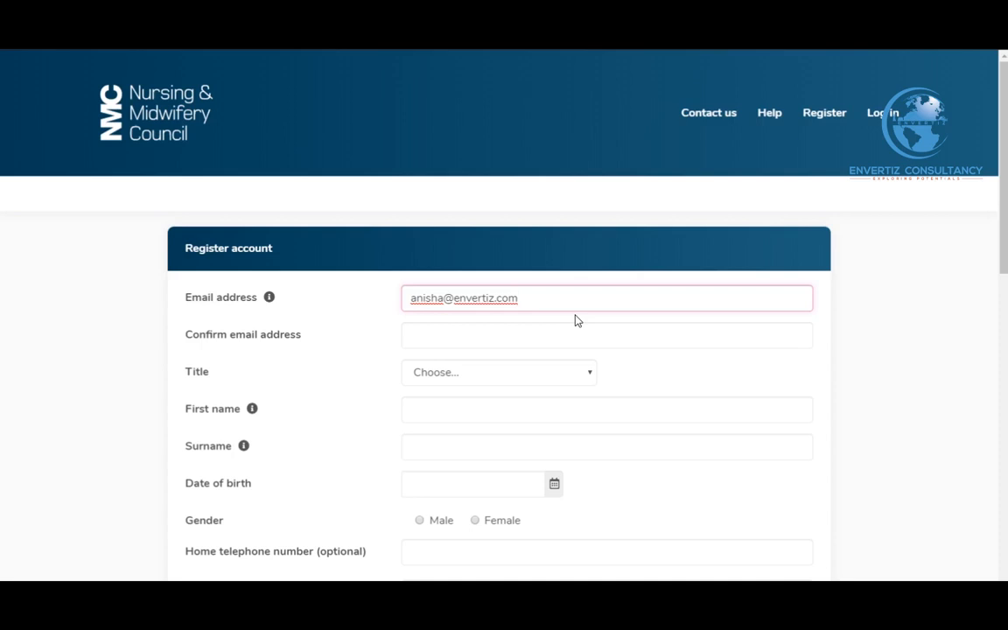
left_click(496, 330)
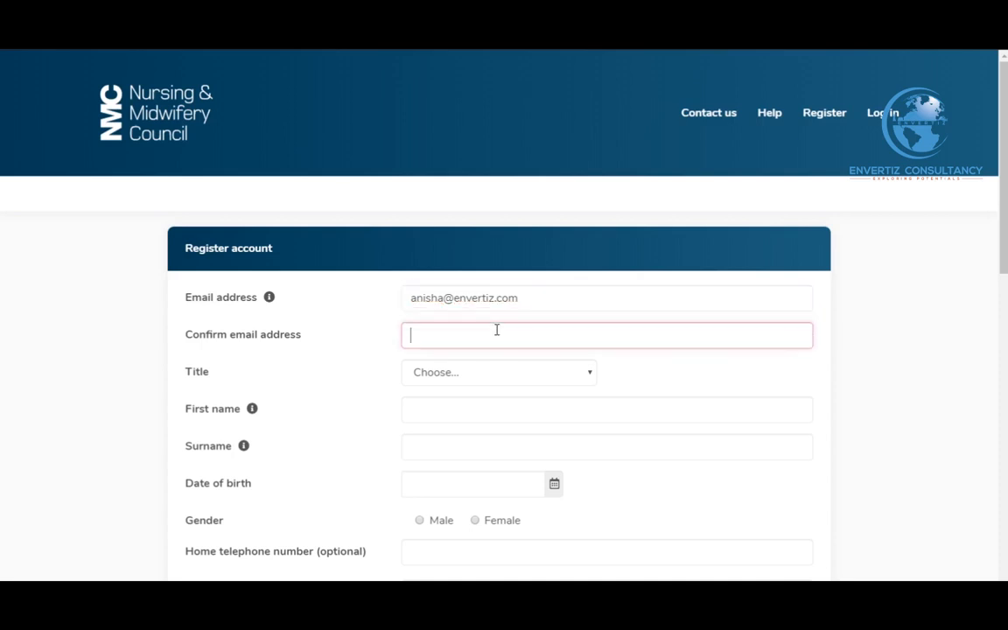
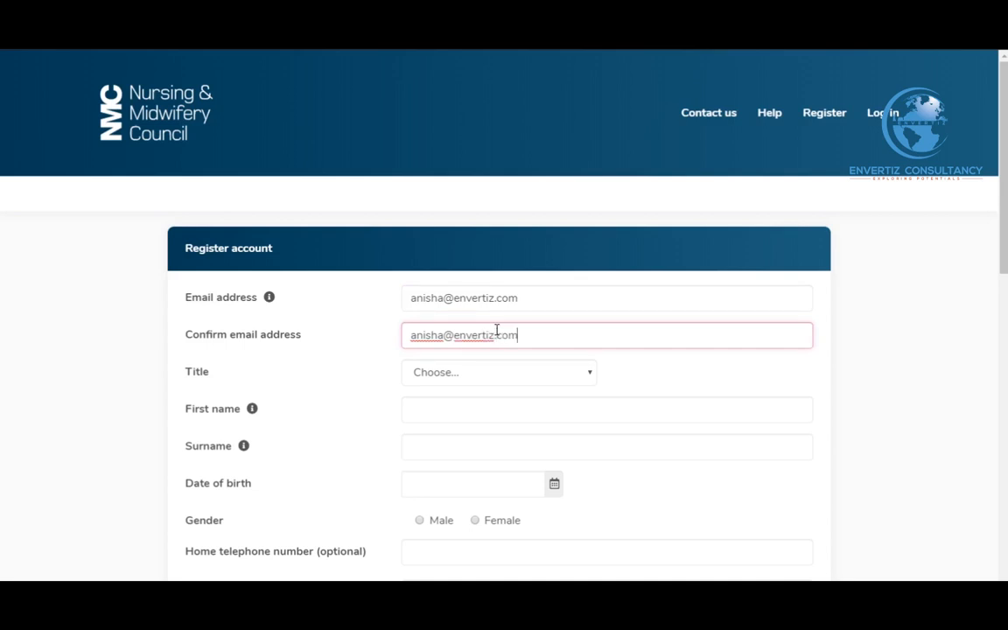
Choose title Ms and fill in the applicant's first name and surname
scroll(496, 330, "down", 1)
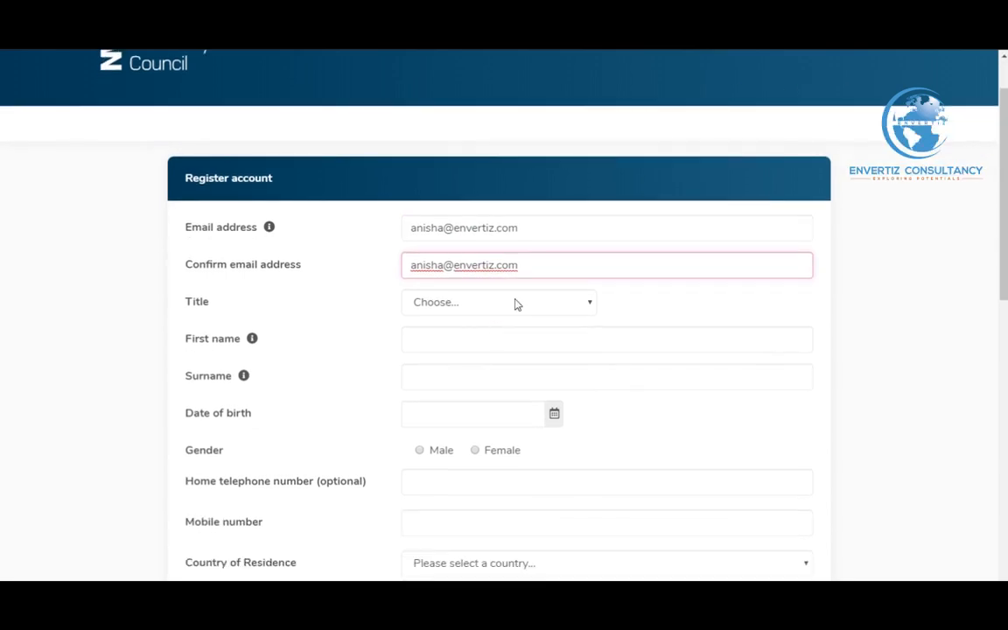
left_click(513, 302)
left_click(459, 469)
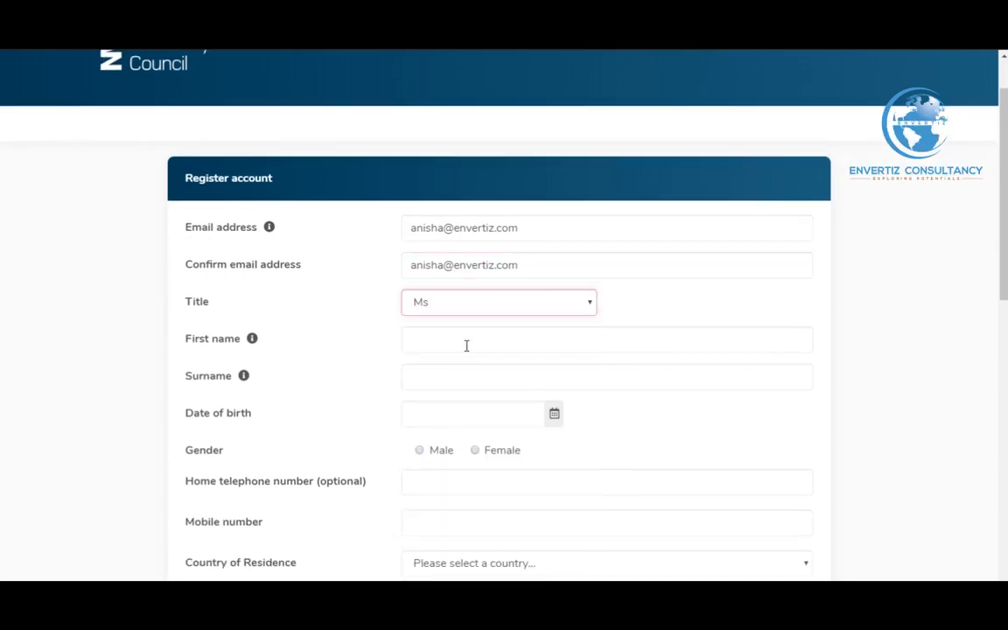
left_click(466, 344)
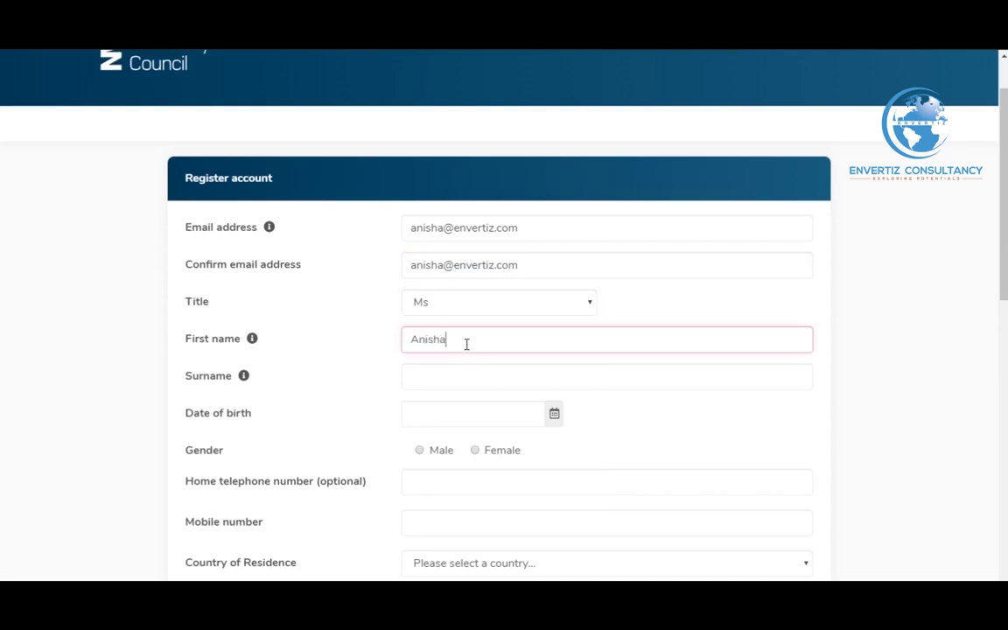
left_click(452, 376)
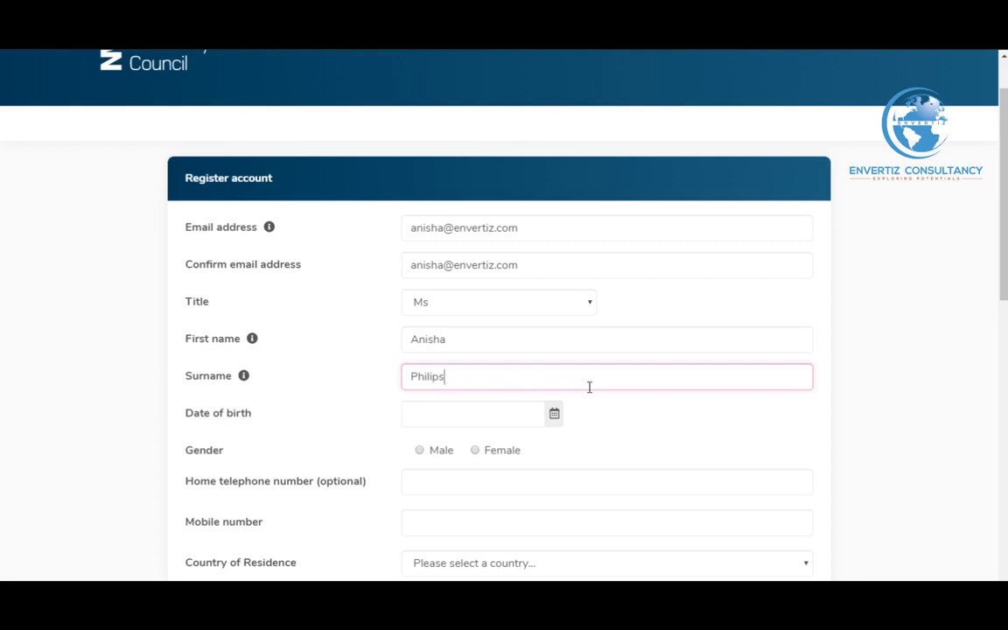
scroll(589, 386, "down", 1)
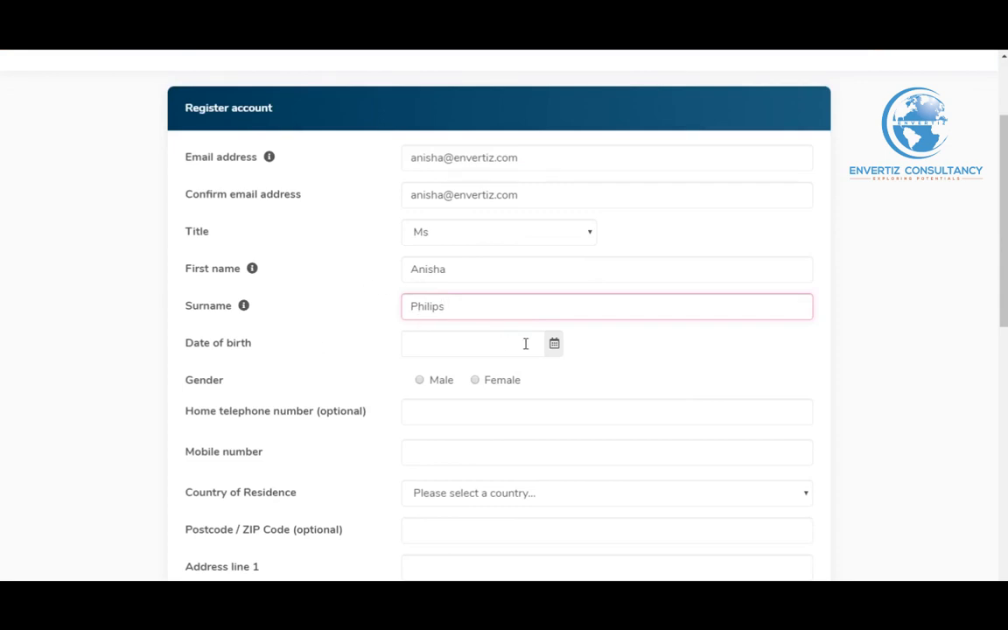
Pick the applicant's date of birth from the calendar and set gender to Female
left_click(556, 350)
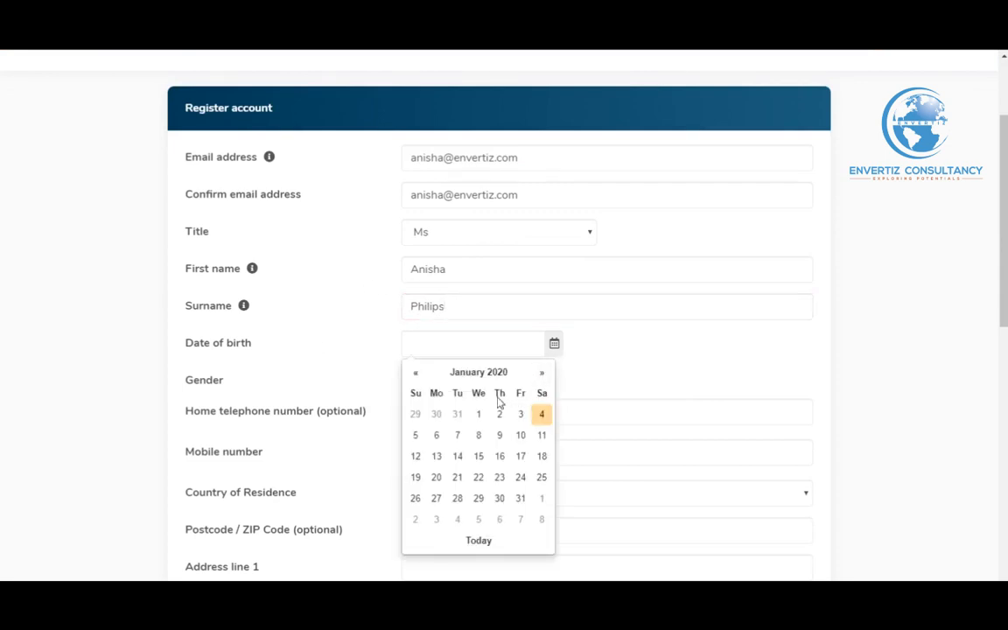
left_click(418, 376)
left_click(418, 376)
left_click(419, 376)
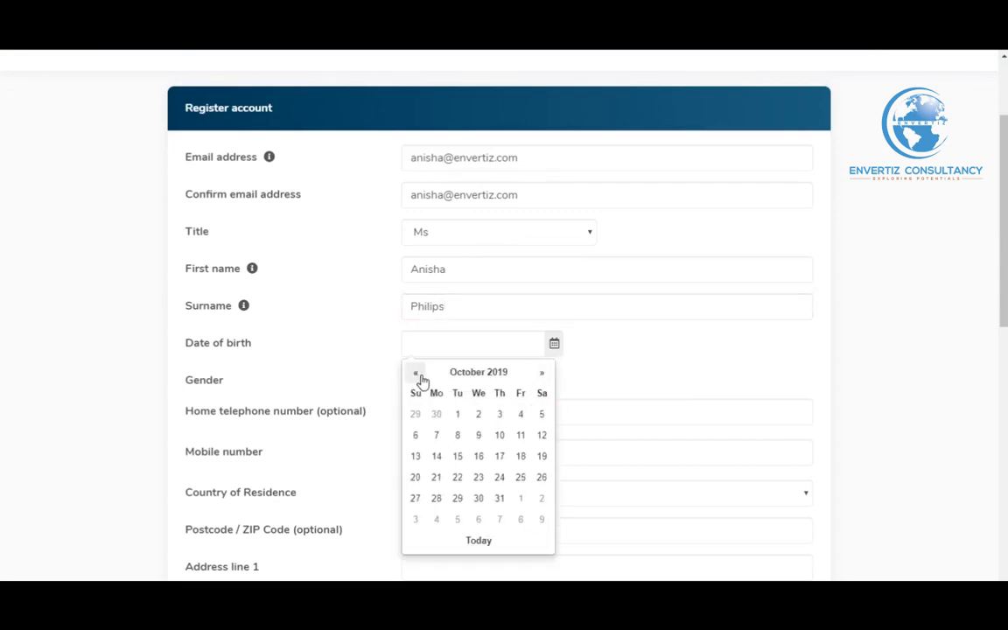
left_click(465, 377)
left_click(477, 376)
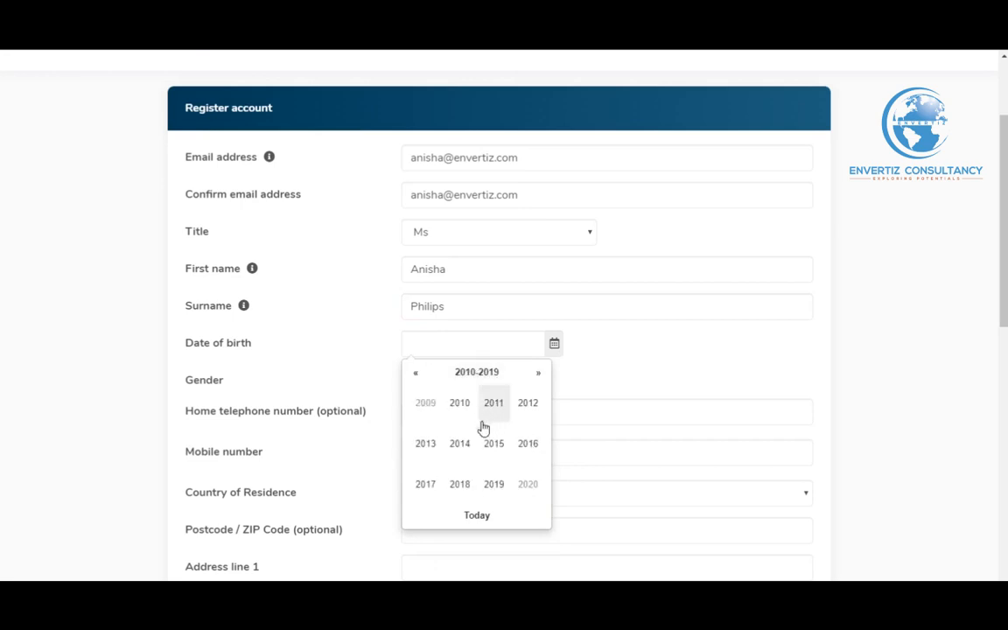
left_click(415, 374)
left_click(417, 376)
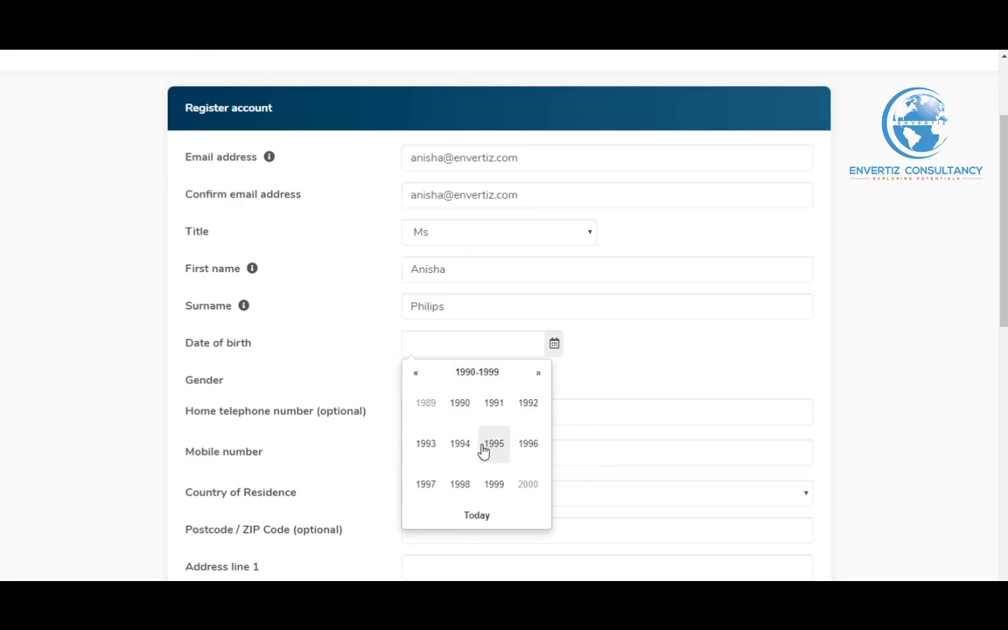
left_click(467, 446)
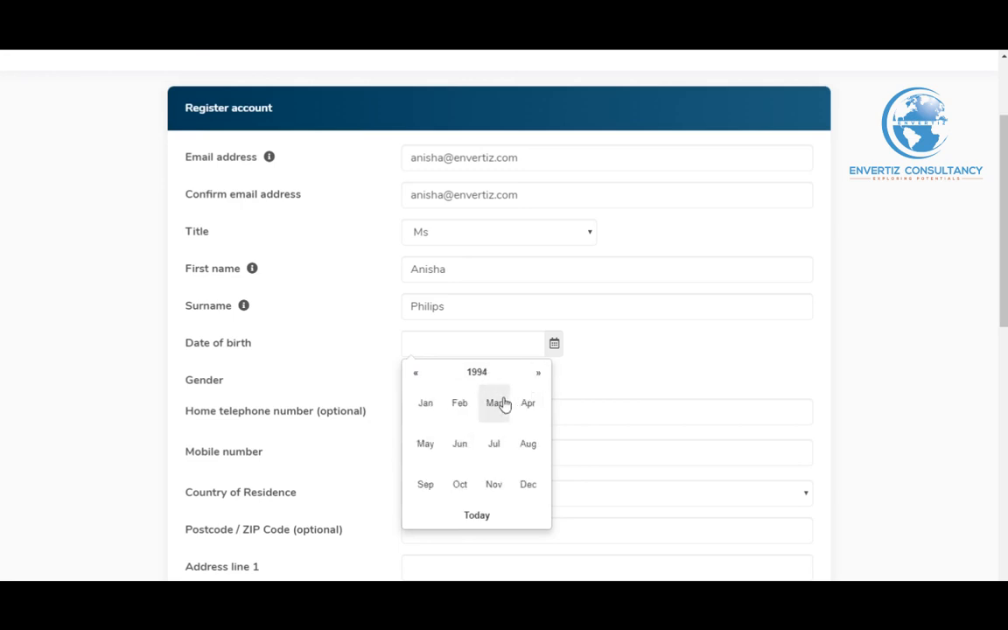
left_click(464, 442)
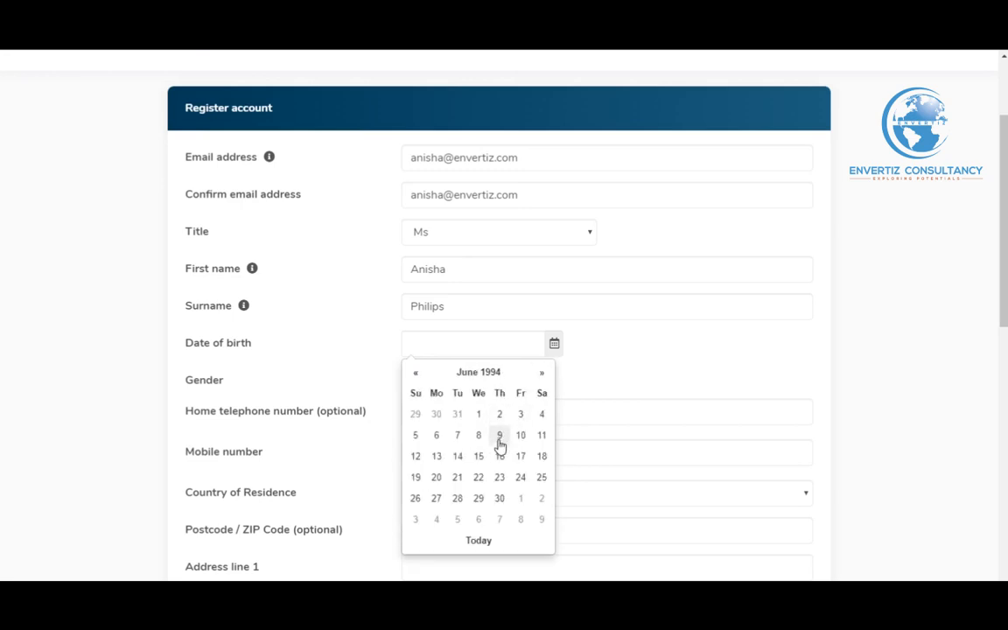
left_click(499, 436)
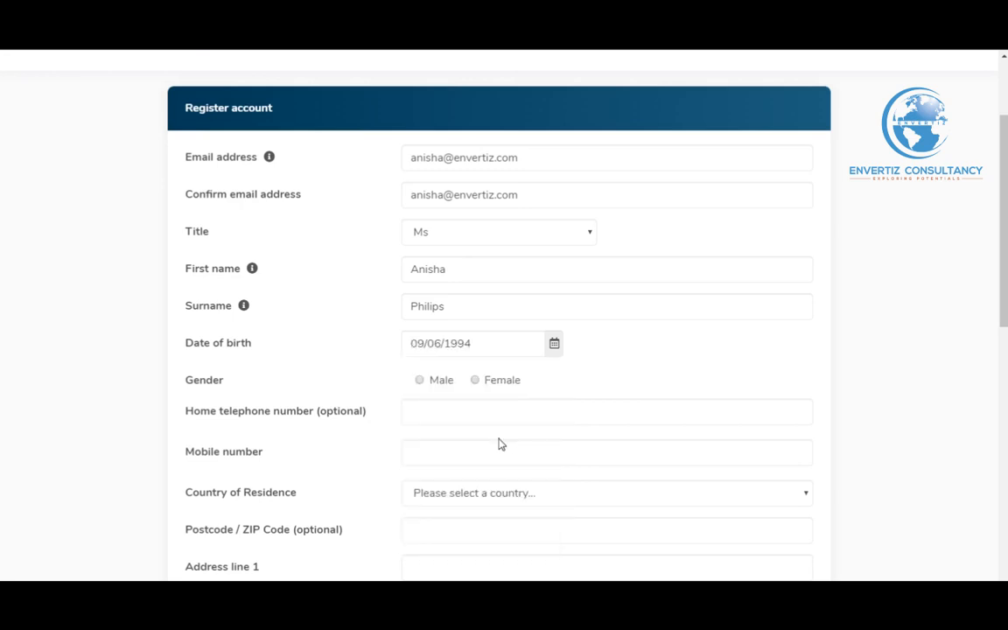
left_click(475, 381)
Enter the home and mobile phone numbers and set country of residence to Ghana
scroll(543, 394, "down", 1)
left_click(511, 350)
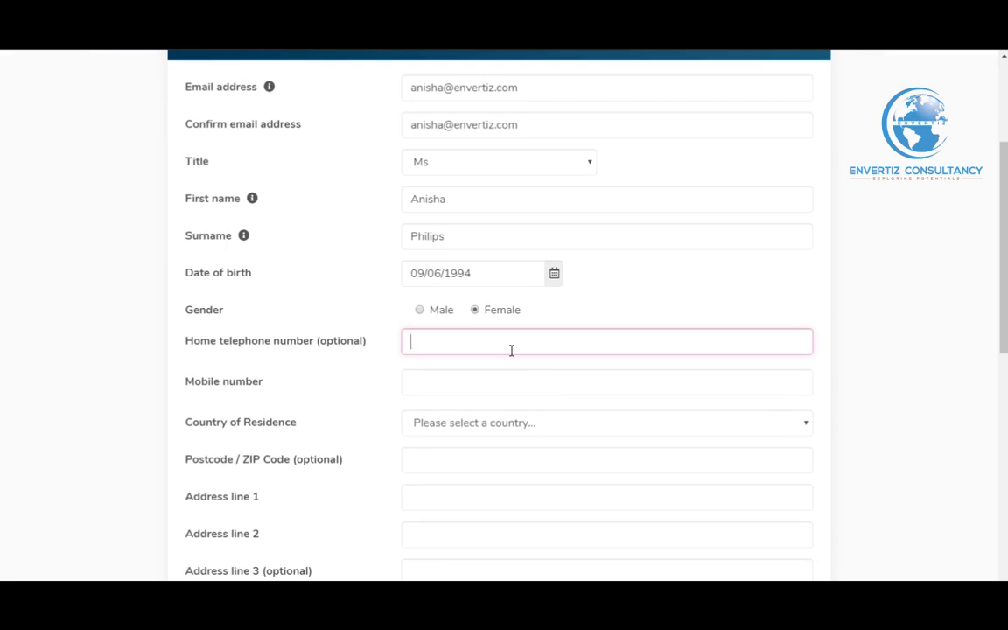
left_click(477, 377)
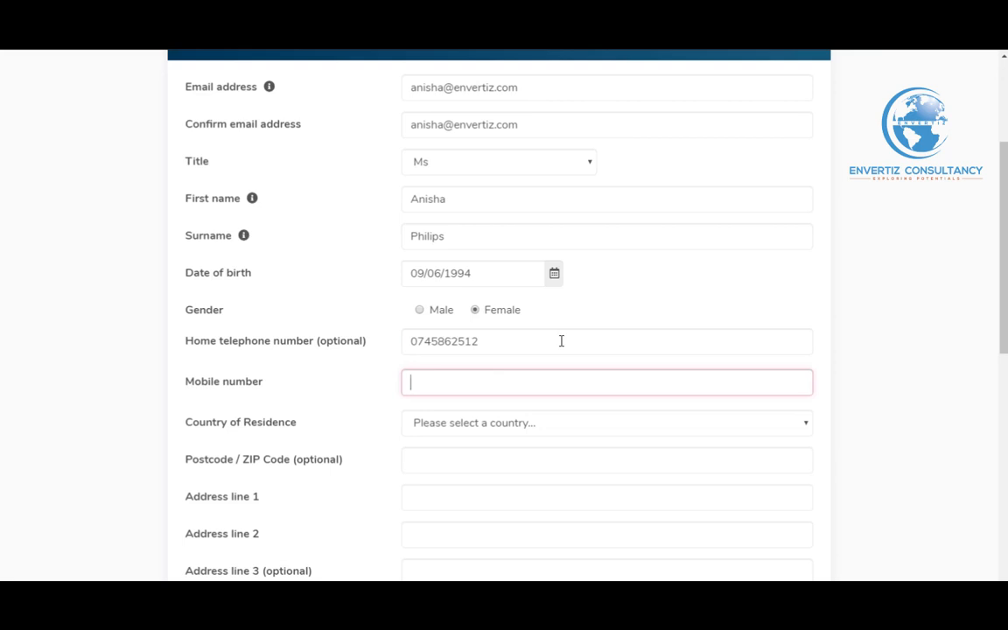
left_click(507, 428)
scroll(537, 394, "down", 1)
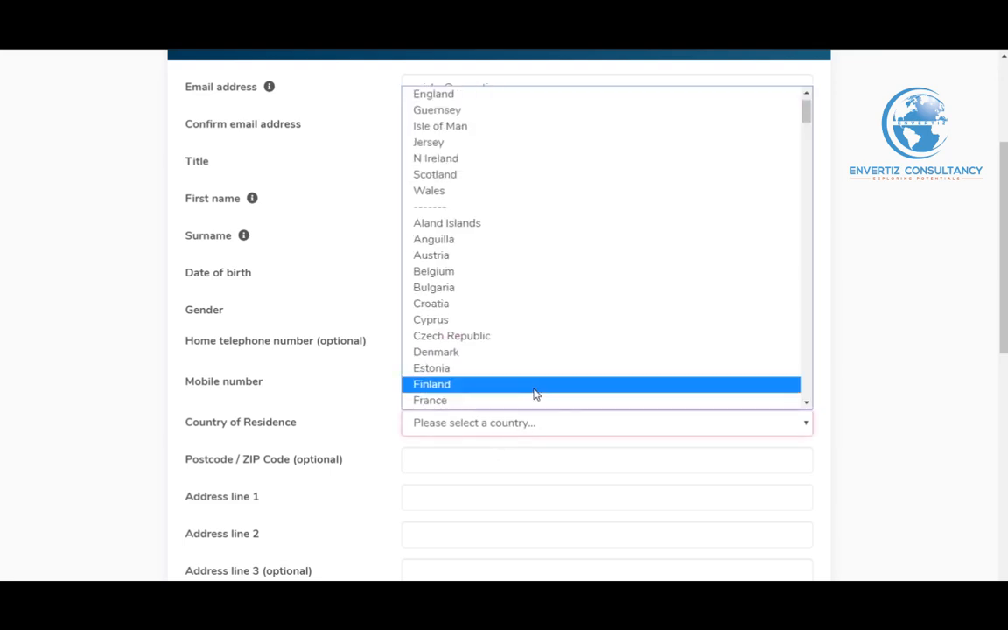
type("gh")
left_click(528, 401)
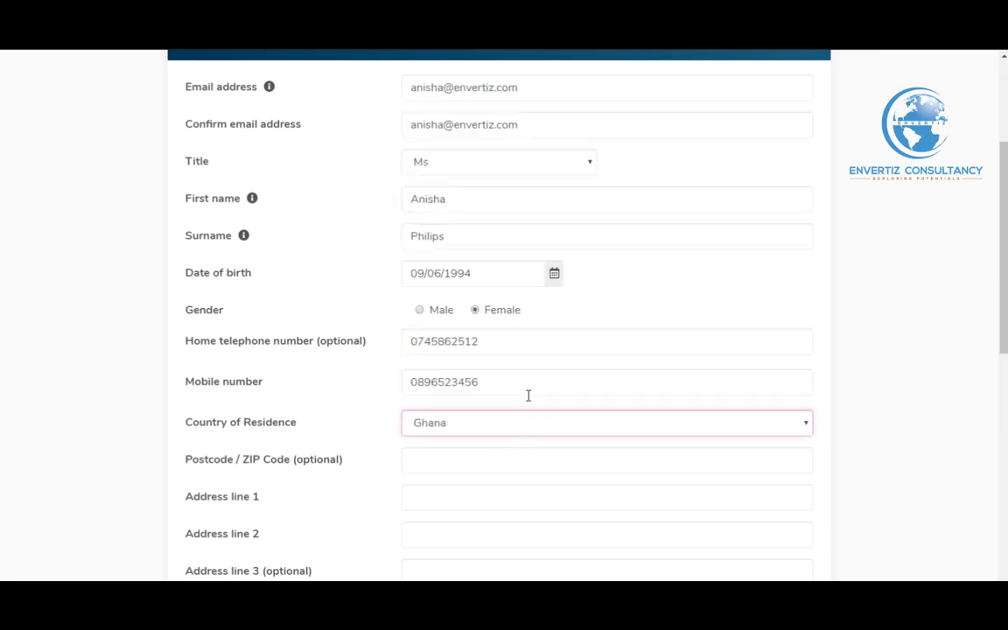
Fill in the postcode and the first two address lines
scroll(529, 395, "down", 1)
left_click(514, 393)
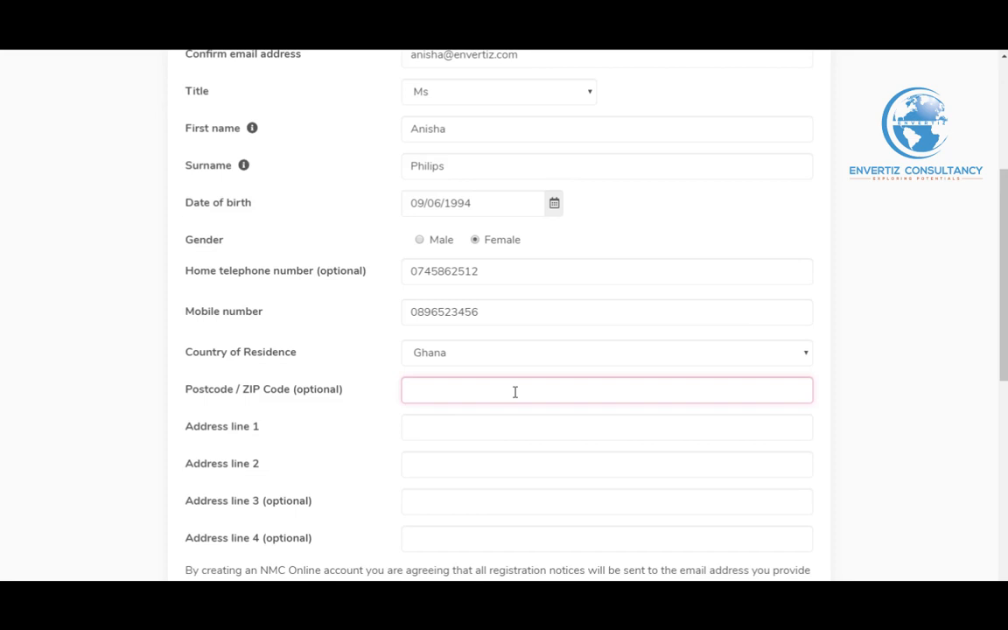
type("0000")
left_click(484, 423)
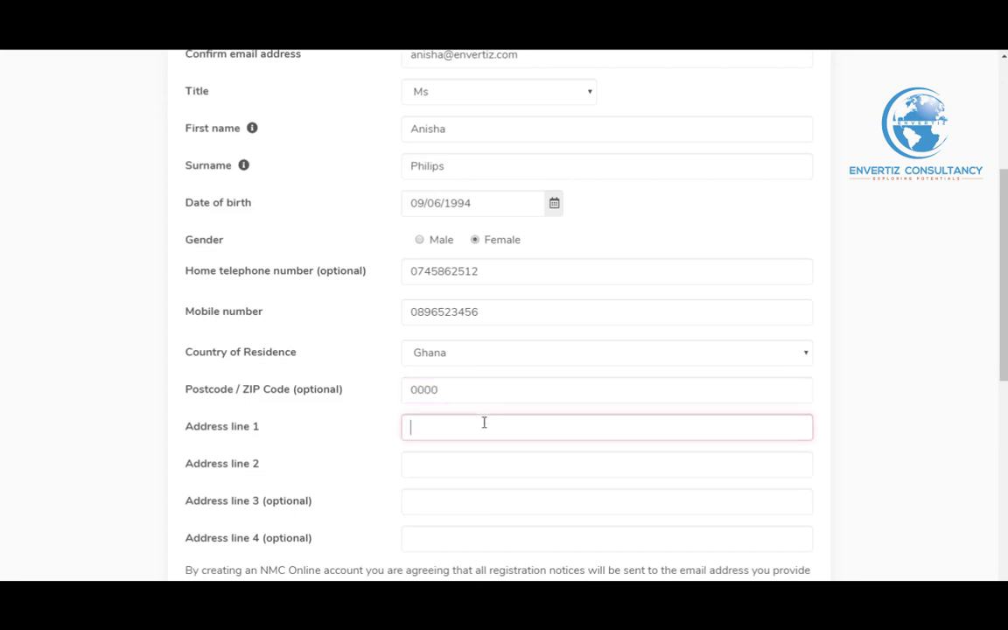
type("C1, HHH")
left_click(466, 469)
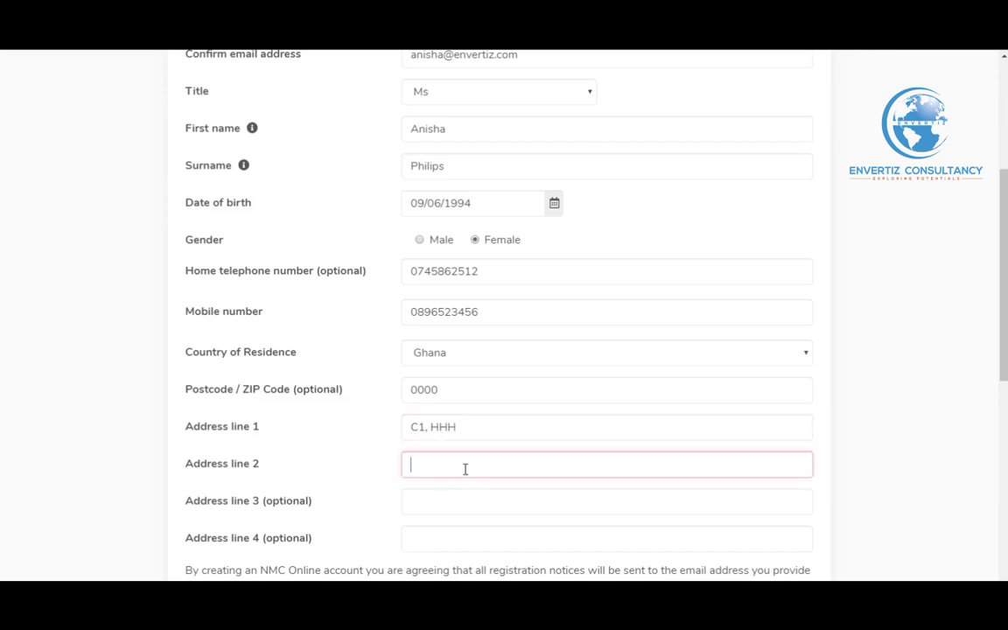
type("ABCD")
left_click(462, 505)
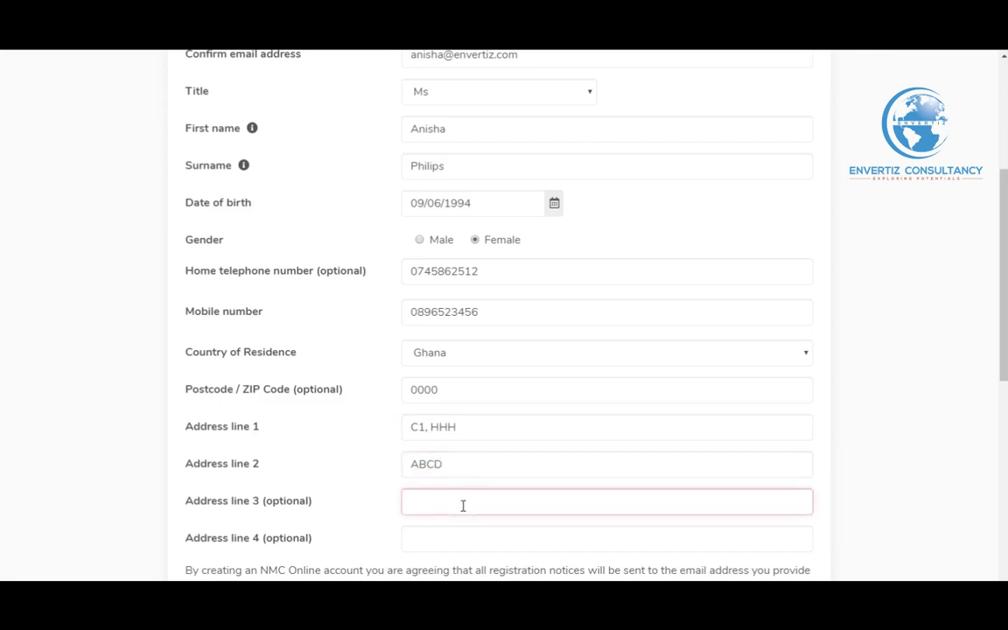
type("ABCD")
Accept the NMC website terms and conditions and continue to the 'My password' setup page
scroll(527, 497, "down", 2)
scroll(402, 459, "down", 1)
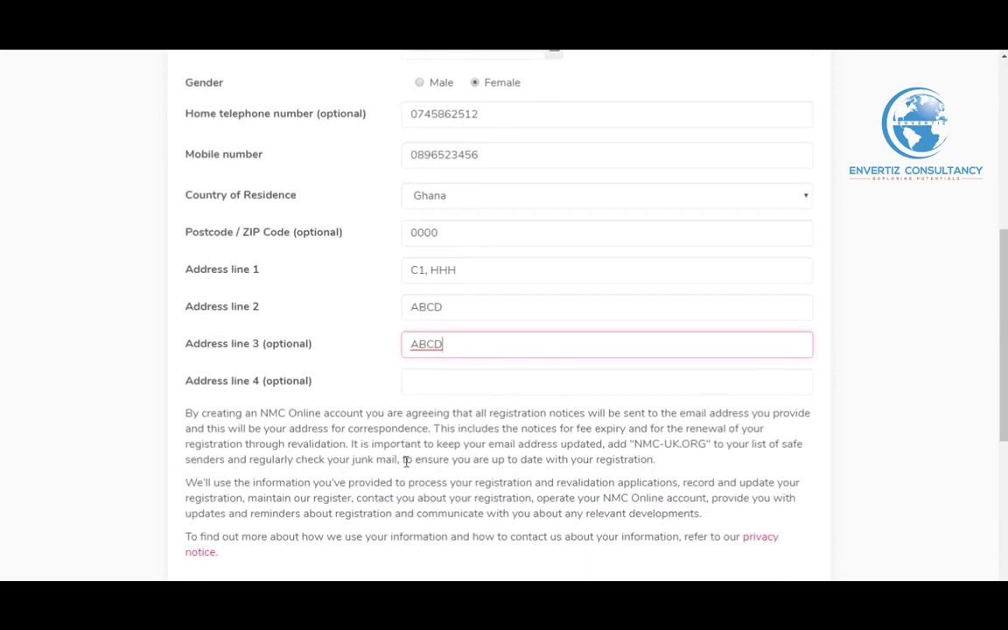
scroll(328, 389, "down", 1)
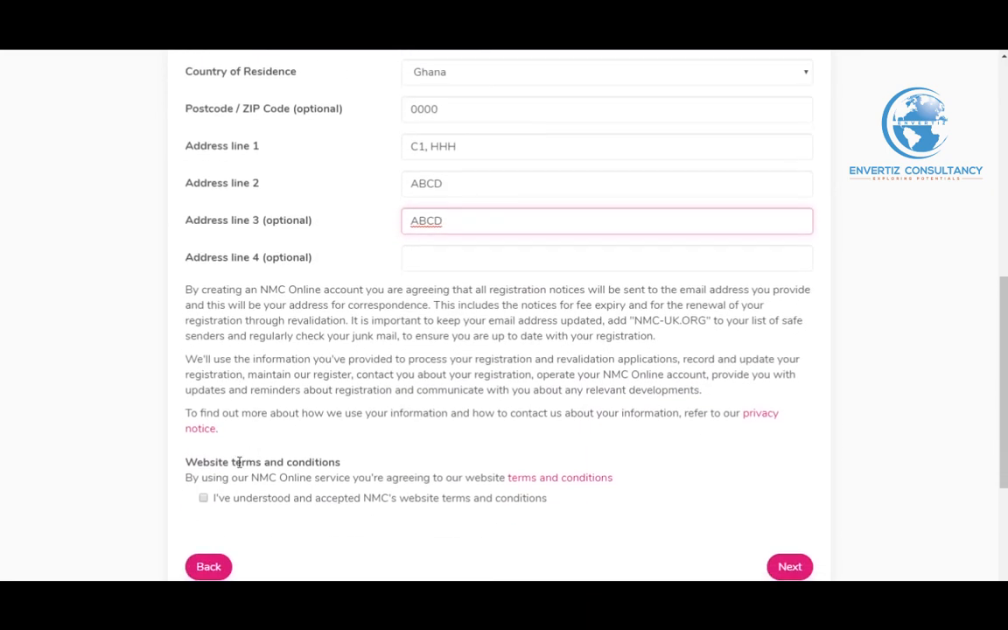
scroll(335, 303, "up", 1)
scroll(335, 303, "up", 4)
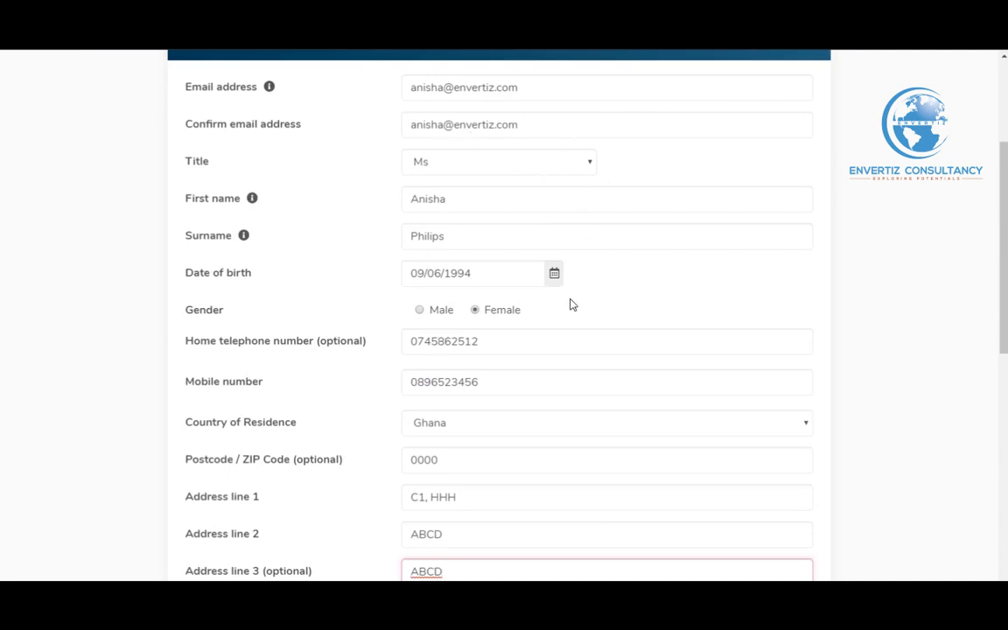
scroll(569, 303, "up", 1)
scroll(569, 302, "down", 1)
scroll(575, 278, "down", 5)
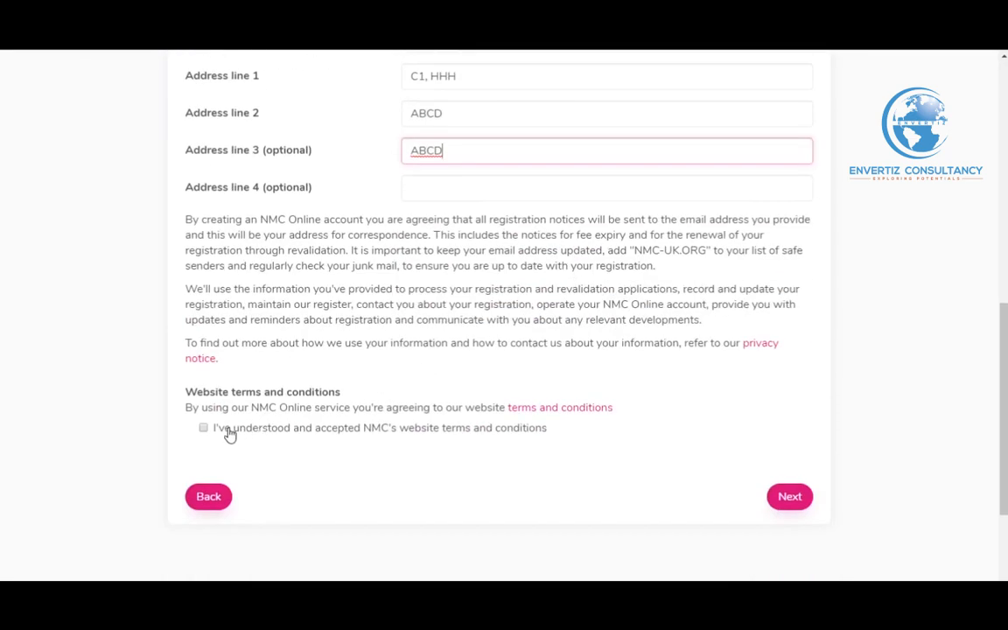
left_click(229, 434)
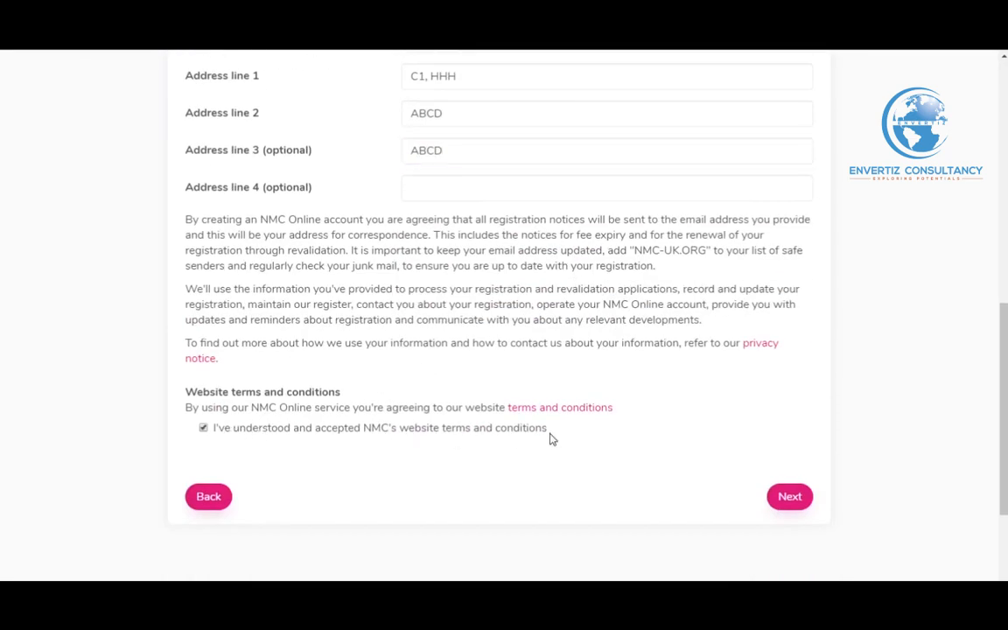
left_click(789, 498)
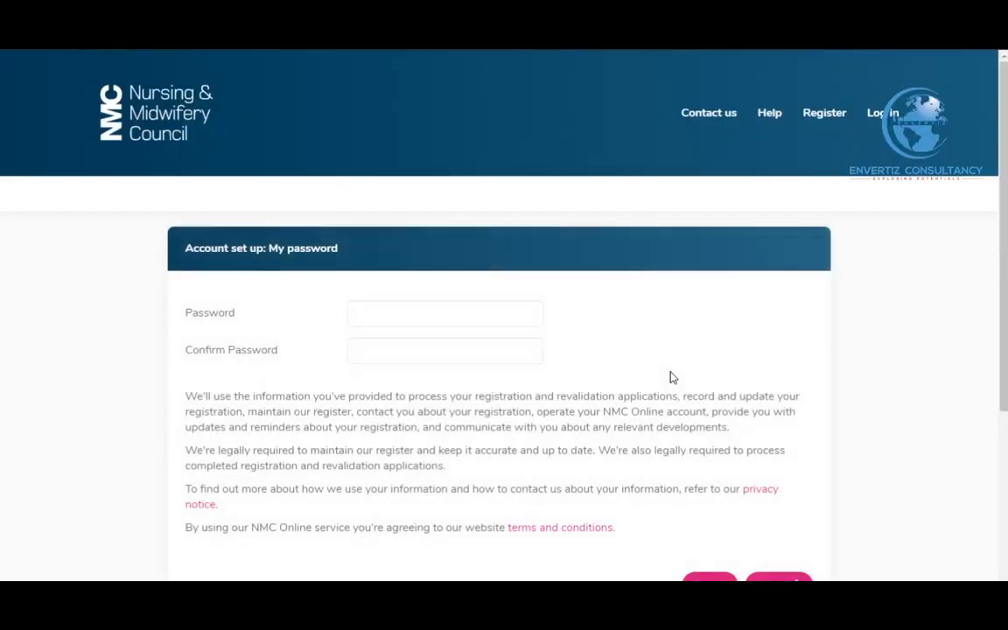
Enter the new account password in both Password and Confirm Password, then submit it
scroll(543, 315, "down", 1)
left_click(415, 248)
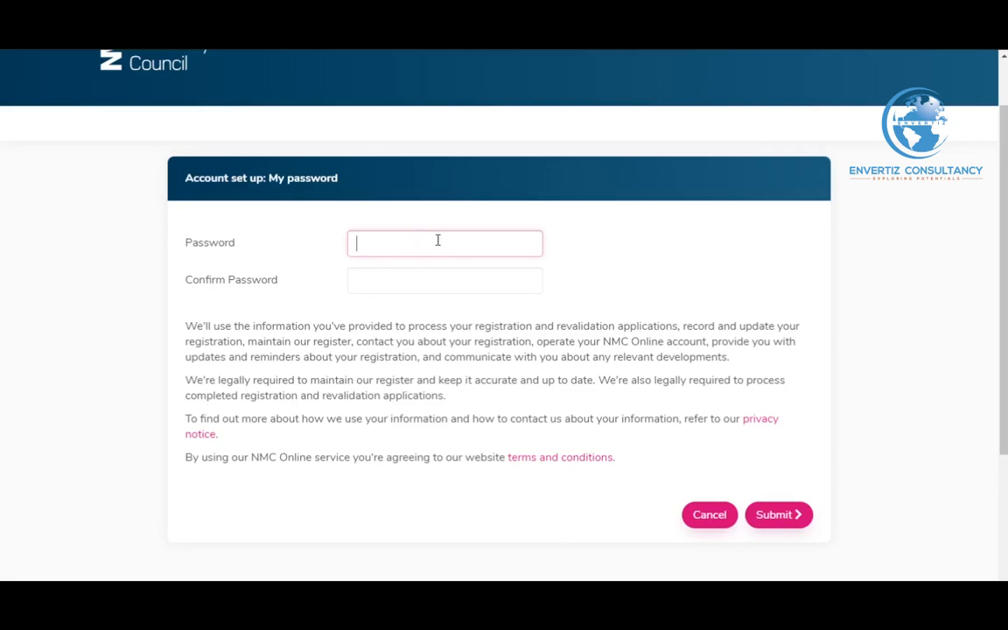
type("aaaaaaaaa")
left_click(412, 280)
type("aaaaaaaaa")
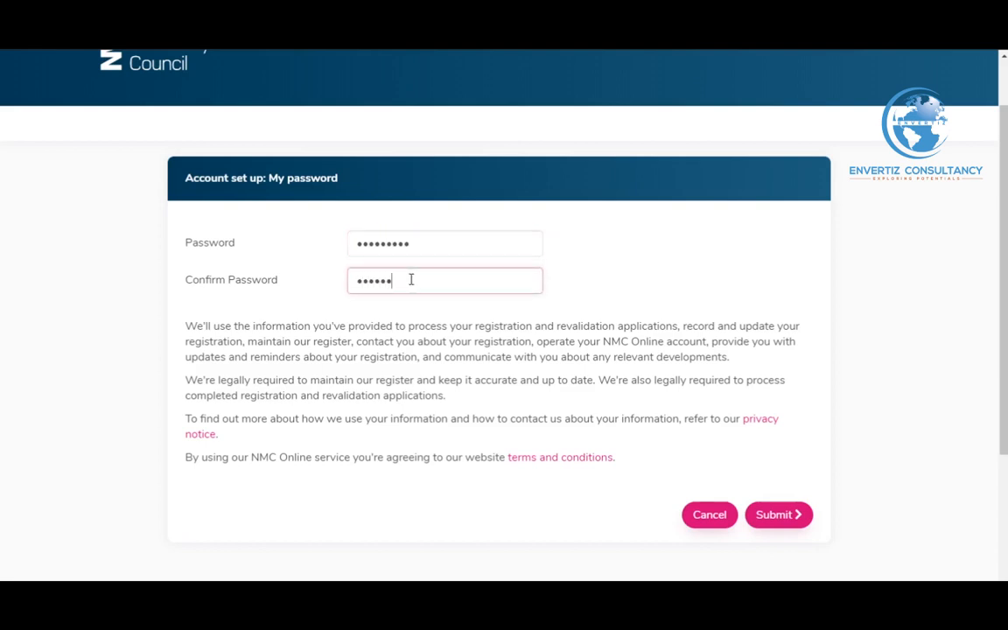
left_click(778, 512)
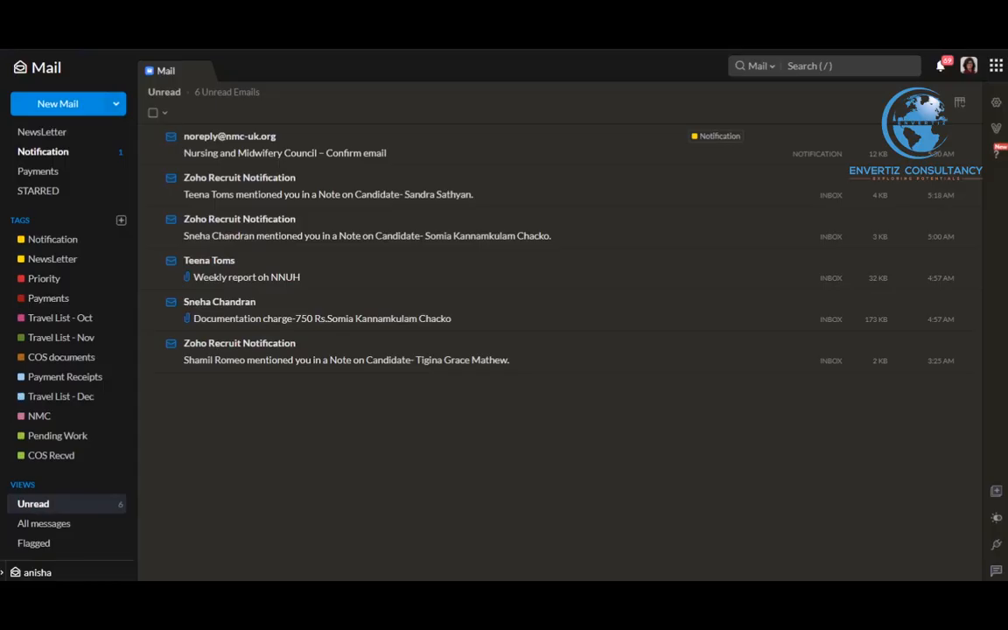
Open the NMC 'Confirm email' message in Zoho Mail and follow its 'Confirm email address' link
left_click(432, 145)
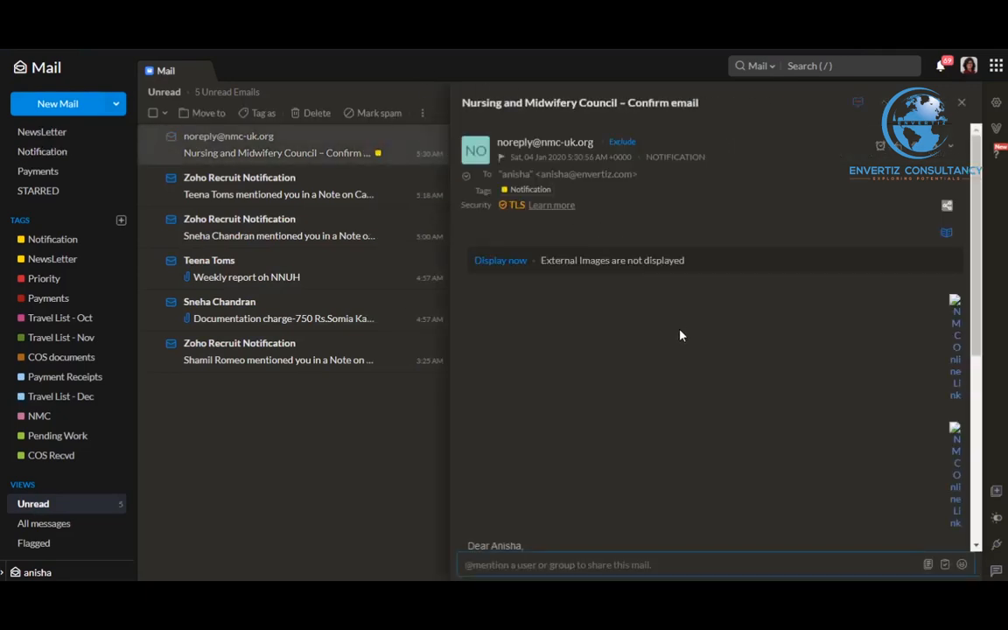
scroll(681, 337, "down", 5)
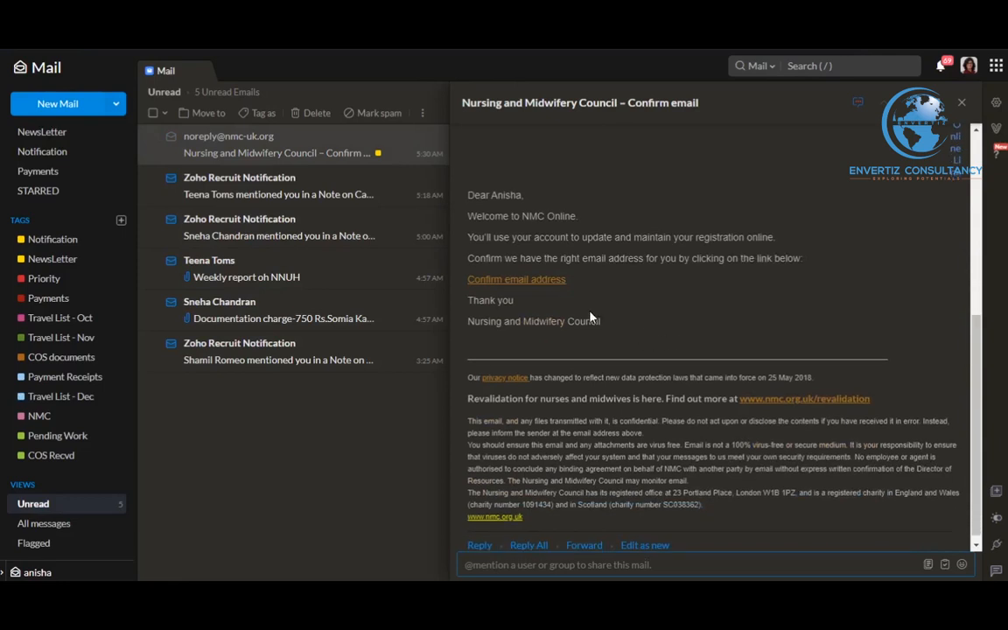
left_click(540, 282)
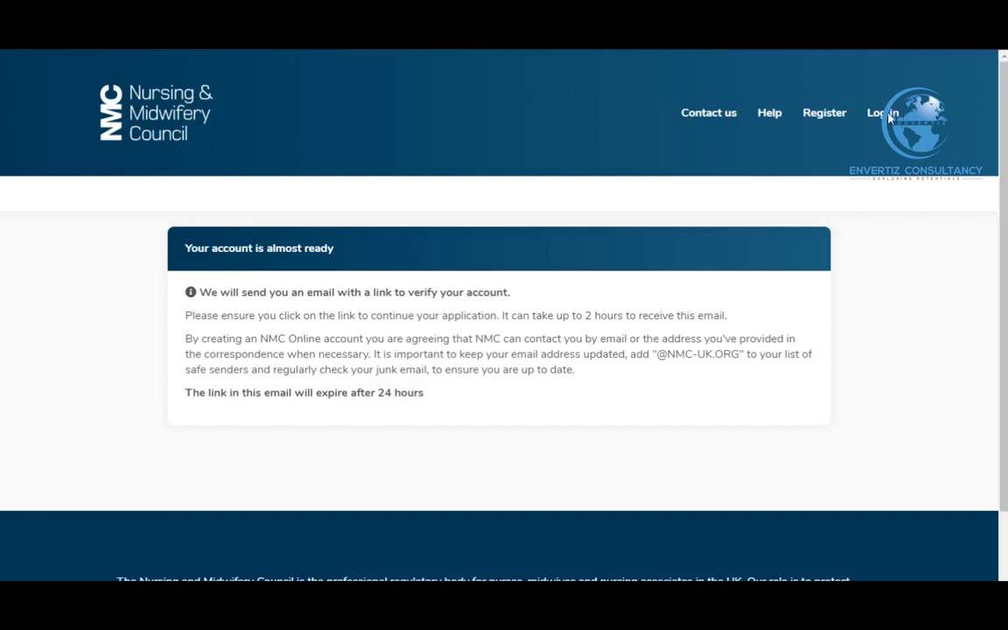
Log in to NMC Online with the account e-mail address and password
left_click(889, 117)
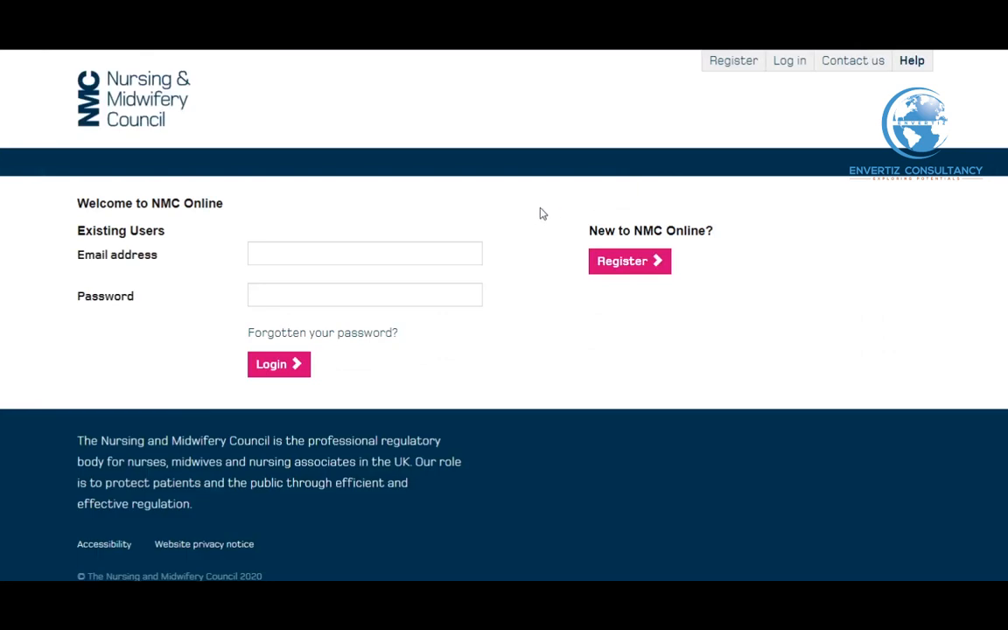
left_click(415, 251)
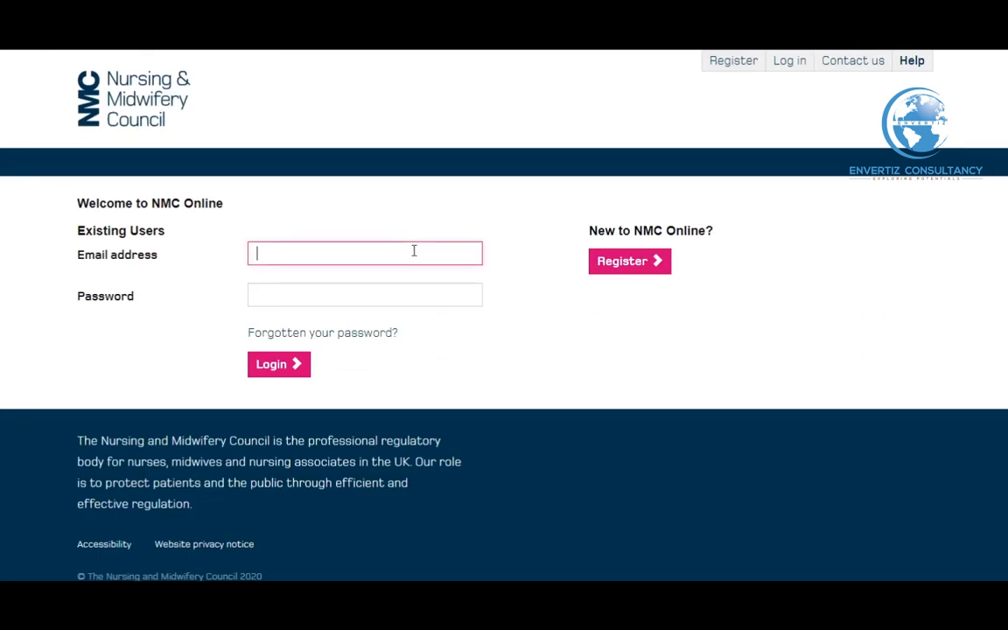
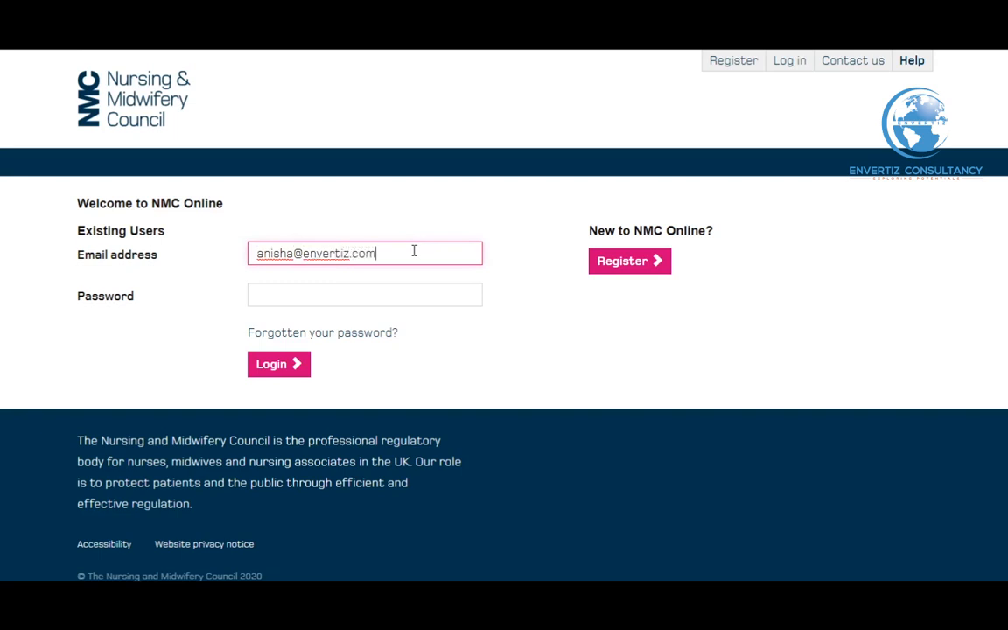
left_click(391, 286)
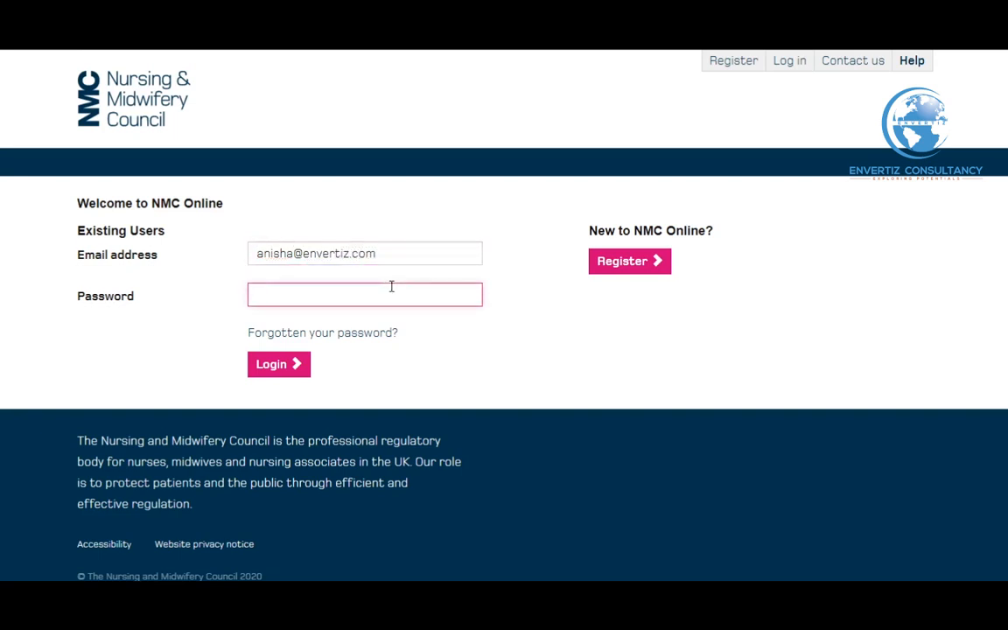
type("a********")
key("Return")
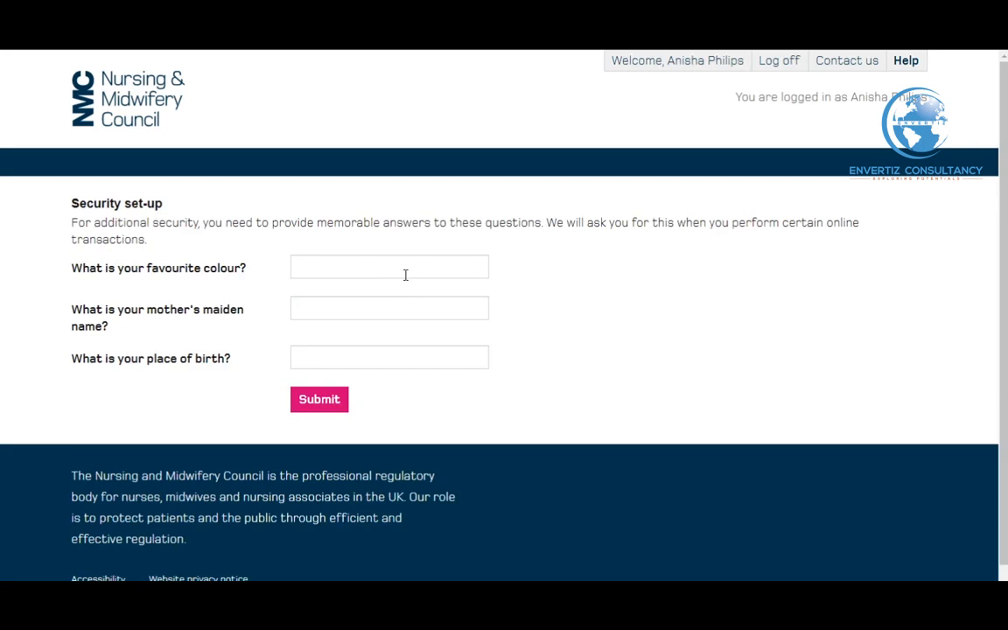
Answer the favourite colour, mother's maiden name and place of birth questions, then continue into the account
left_click(405, 275)
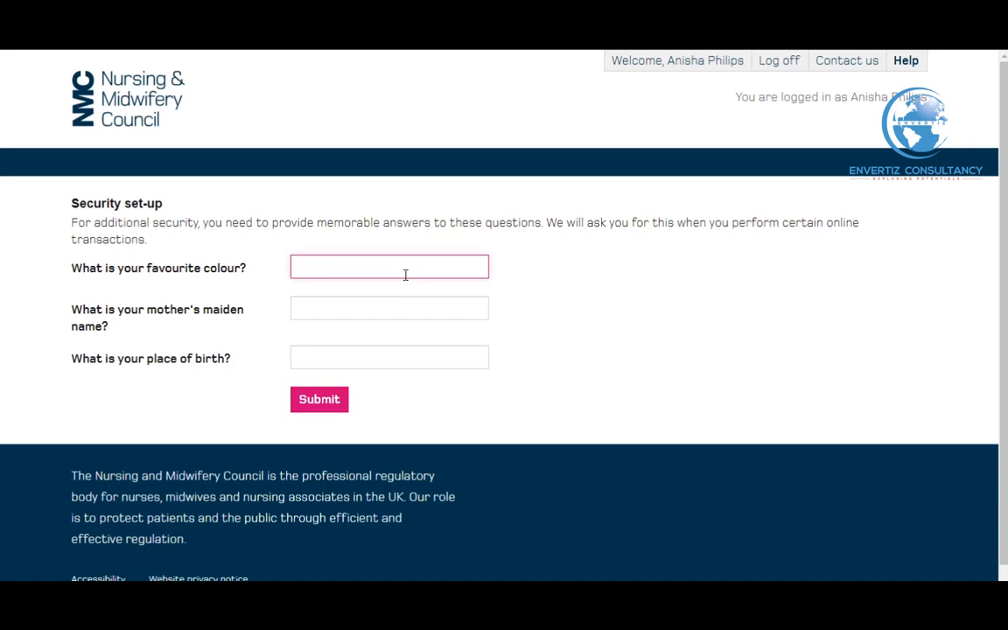
type("Blue")
left_click(394, 305)
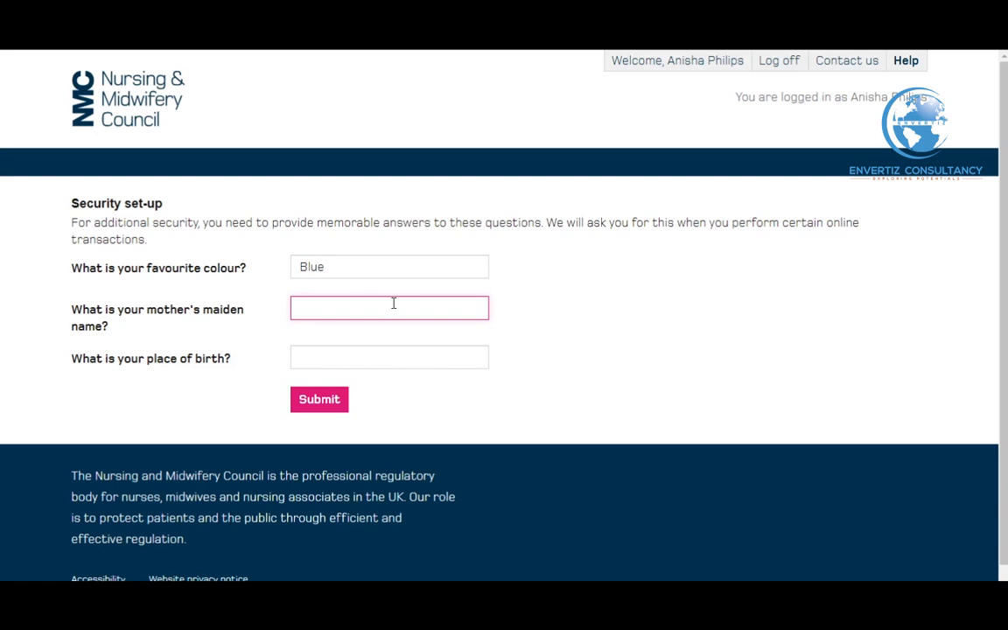
type("Molly")
left_click(364, 360)
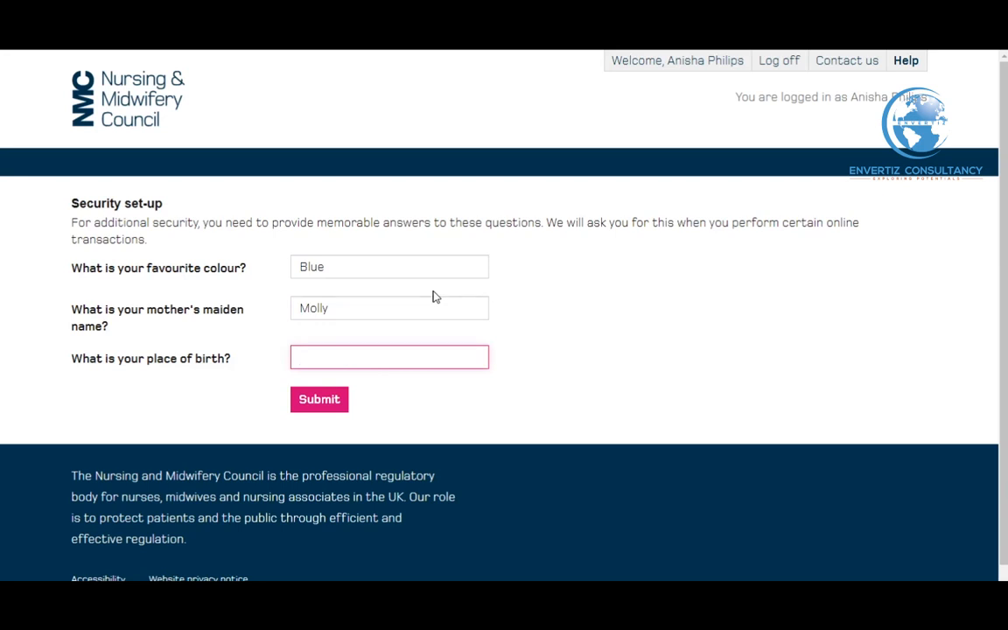
type("Accra")
left_click(335, 405)
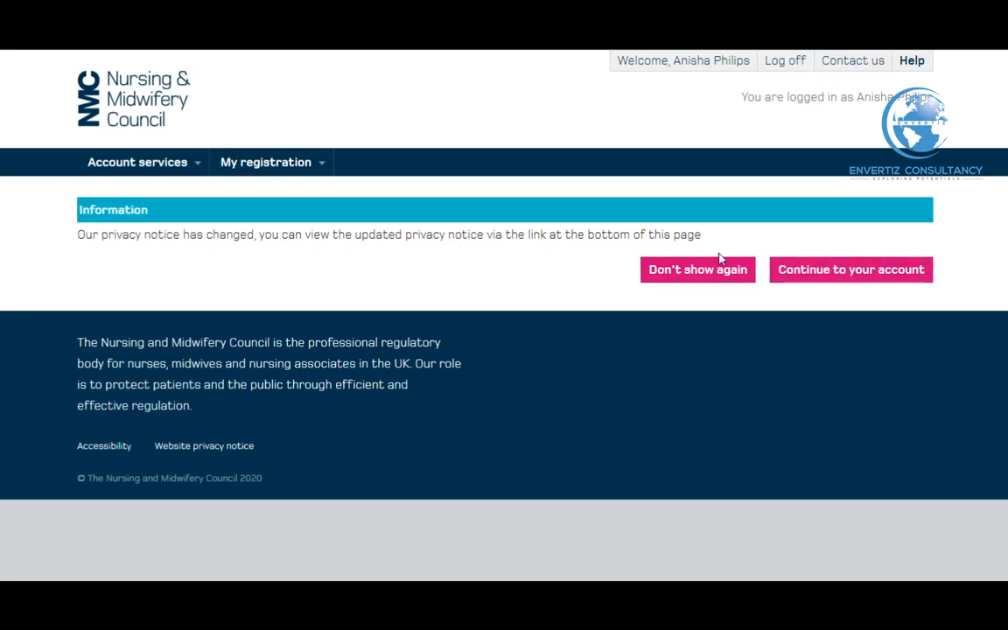
left_click(836, 279)
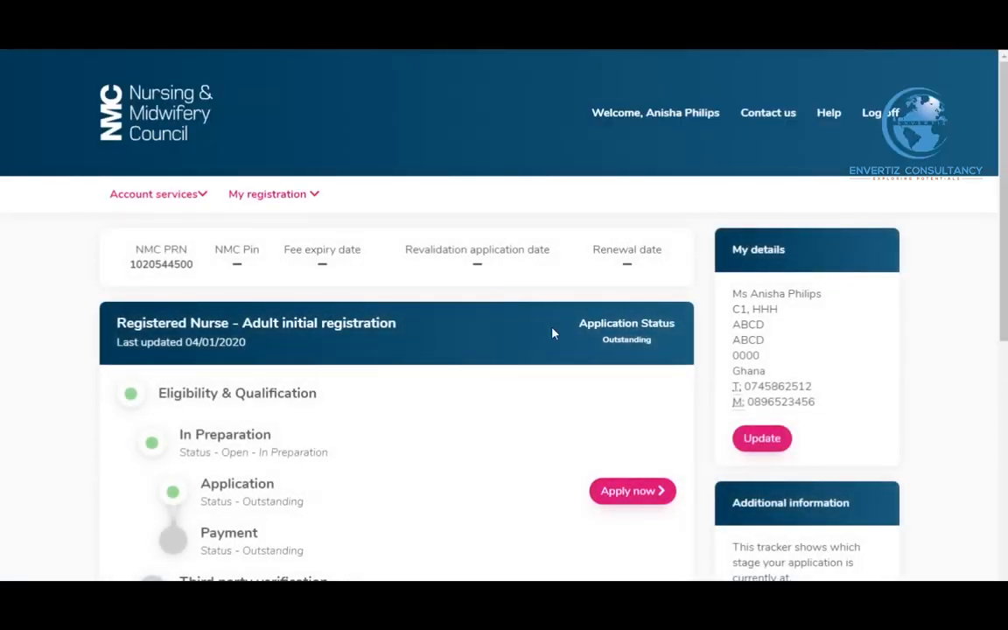
Open the Update page under My details on the registration dashboard
scroll(538, 343, "down", 1)
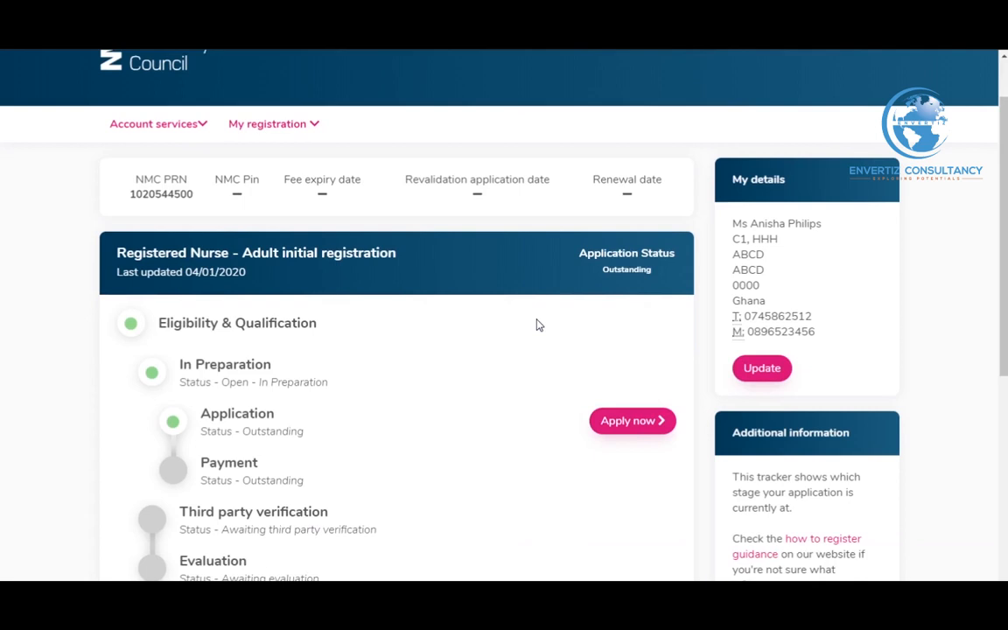
scroll(538, 325, "down", 1)
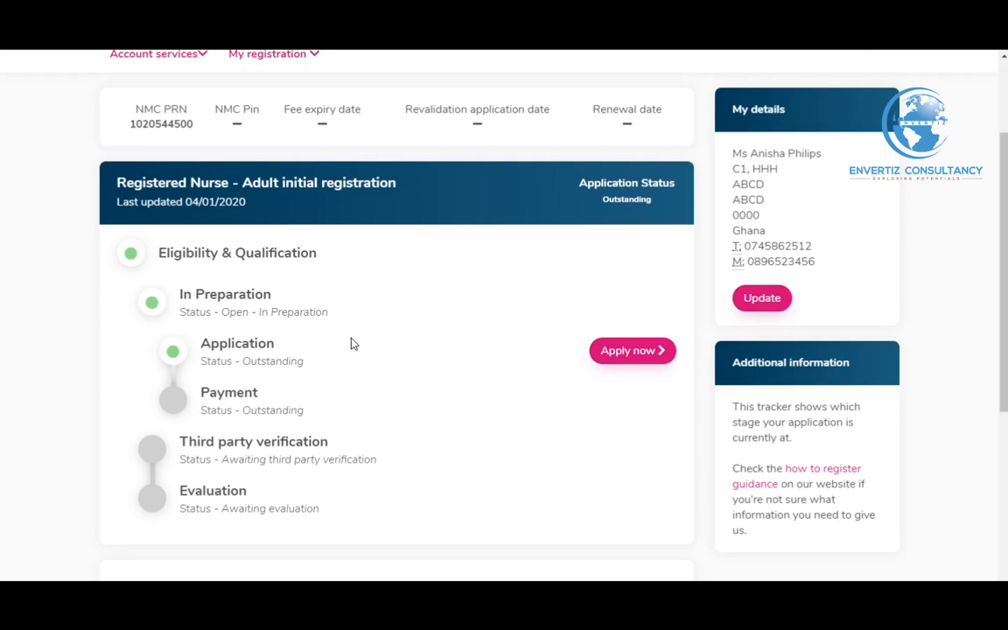
scroll(357, 342, "up", 1)
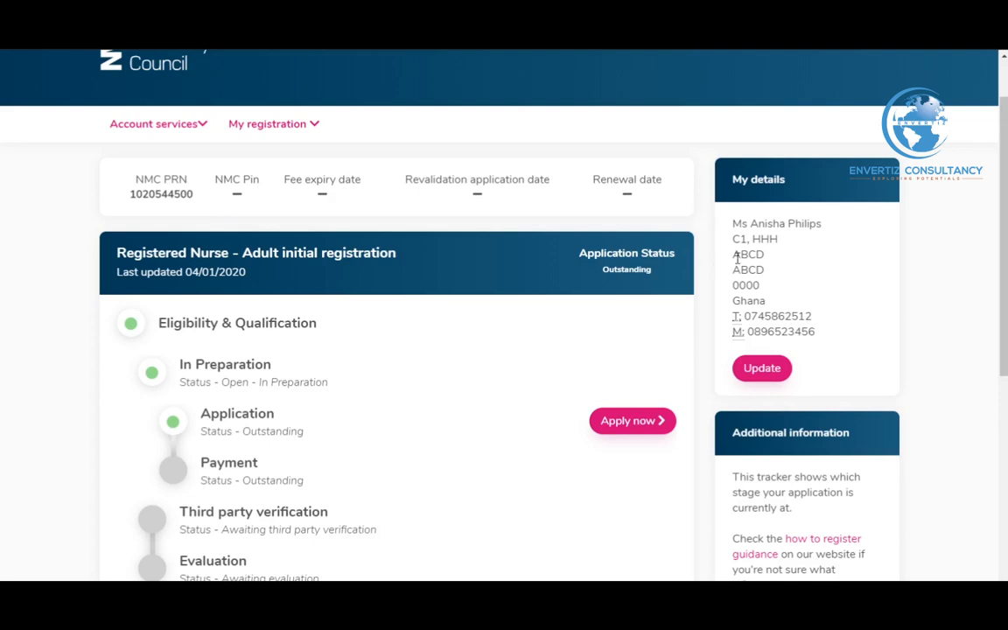
scroll(773, 253, "down", 1)
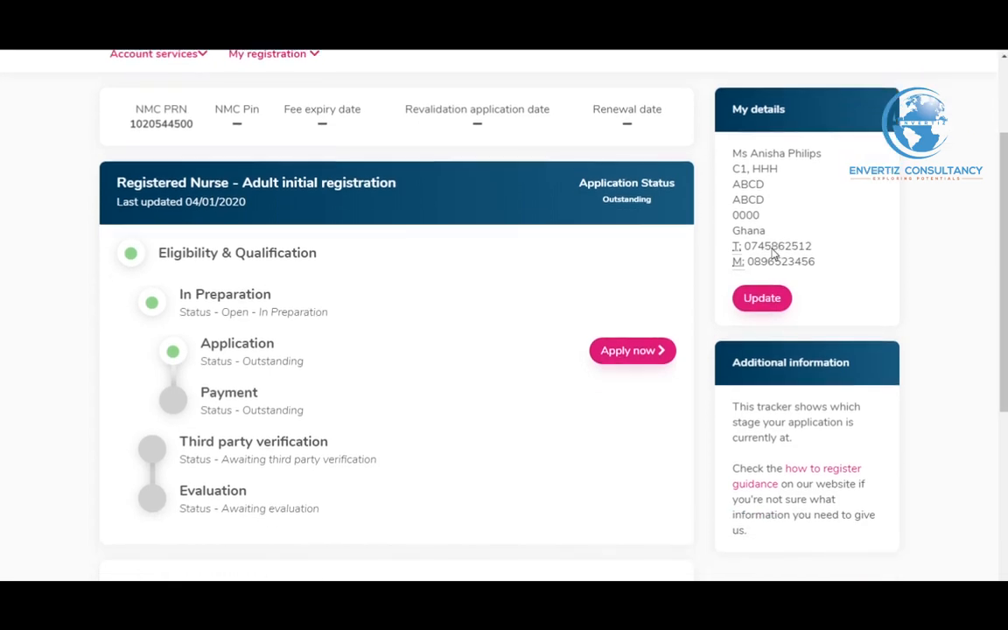
left_click(773, 301)
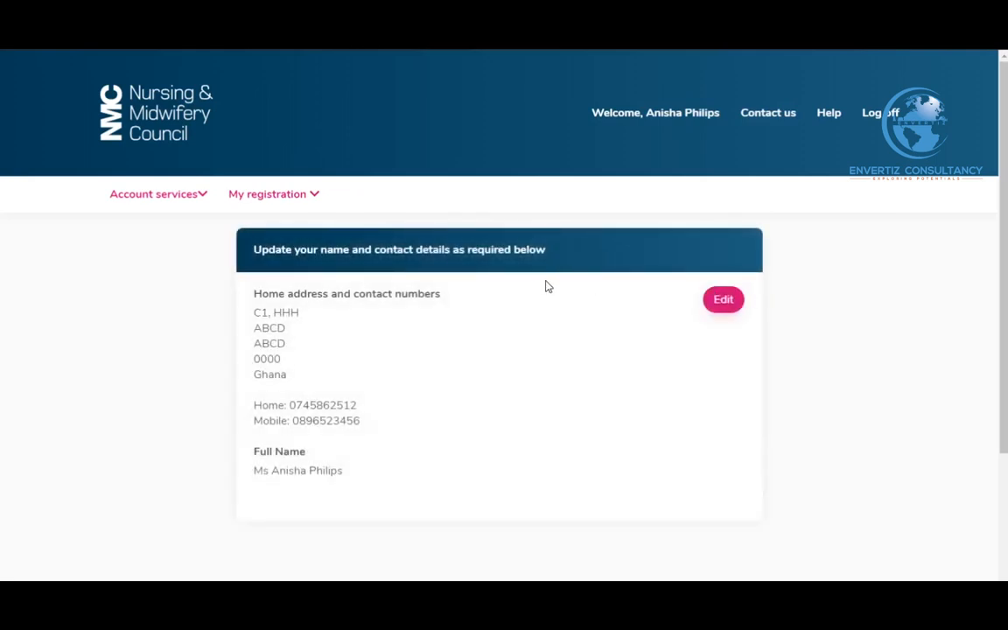
Scroll through the contact details page, leaving the address, numbers and name unchanged
scroll(544, 302, "down", 1)
scroll(542, 317, "up", 1)
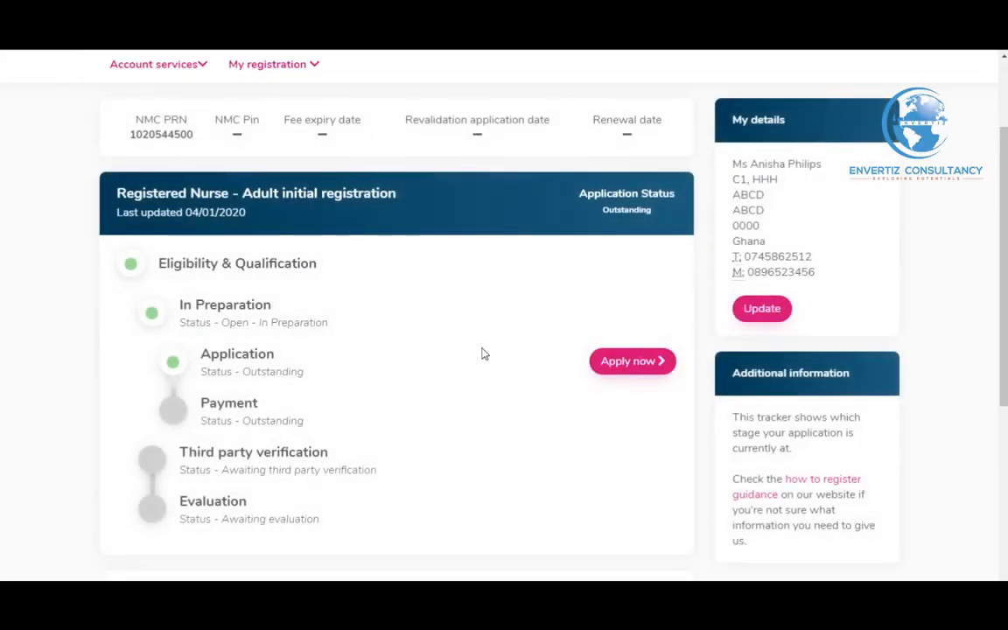
Start the Registered Nurse - Adult application with Apply now on the tracker
left_click(632, 362)
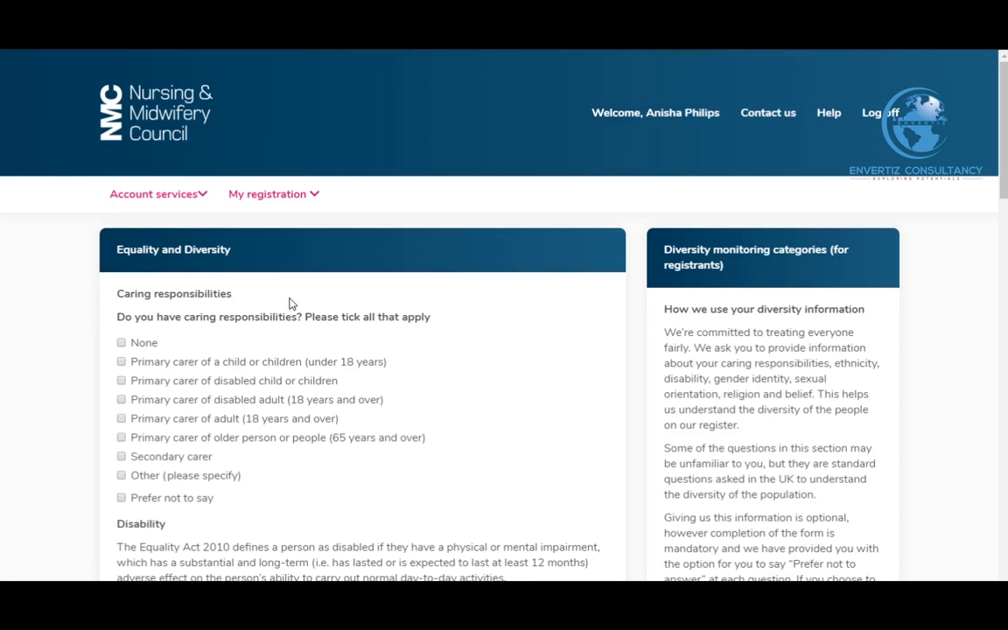
Record no caring responsibilities and answer No to the disability question, correcting an initial Yes
scroll(291, 303, "down", 1)
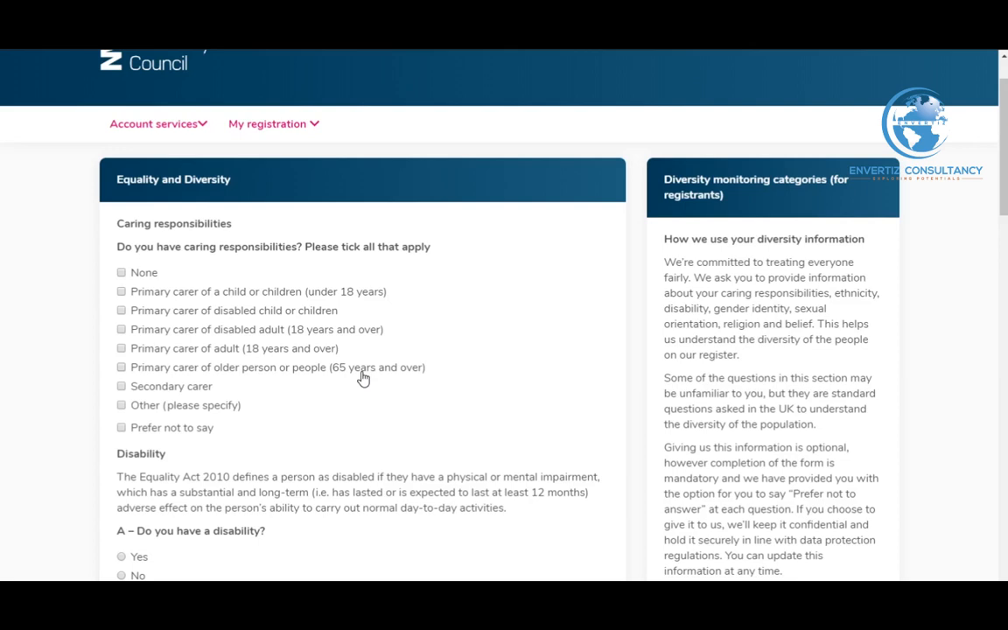
scroll(289, 363, "up", 1)
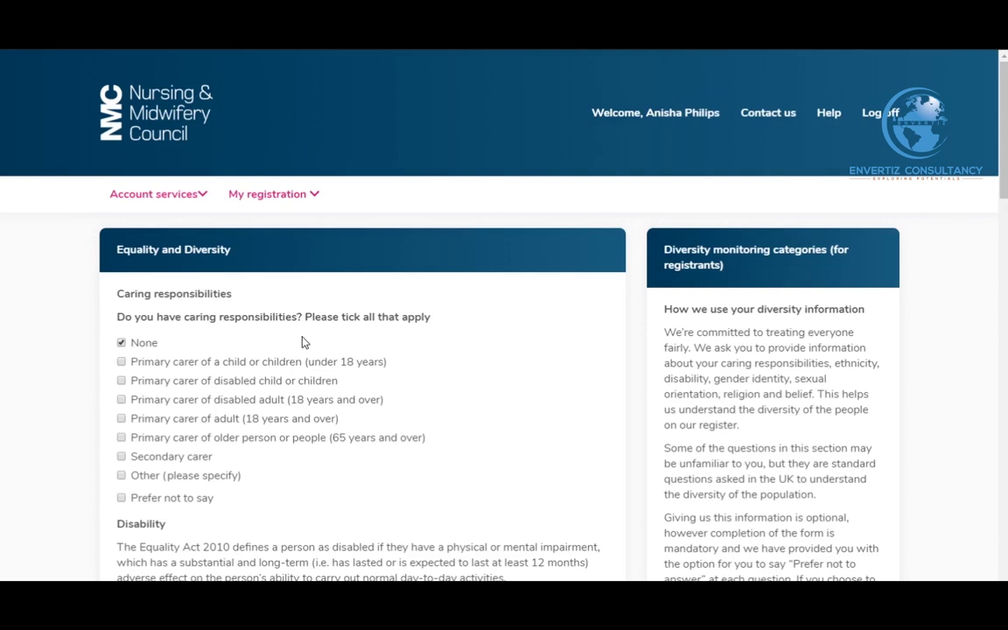
scroll(304, 341, "down", 3)
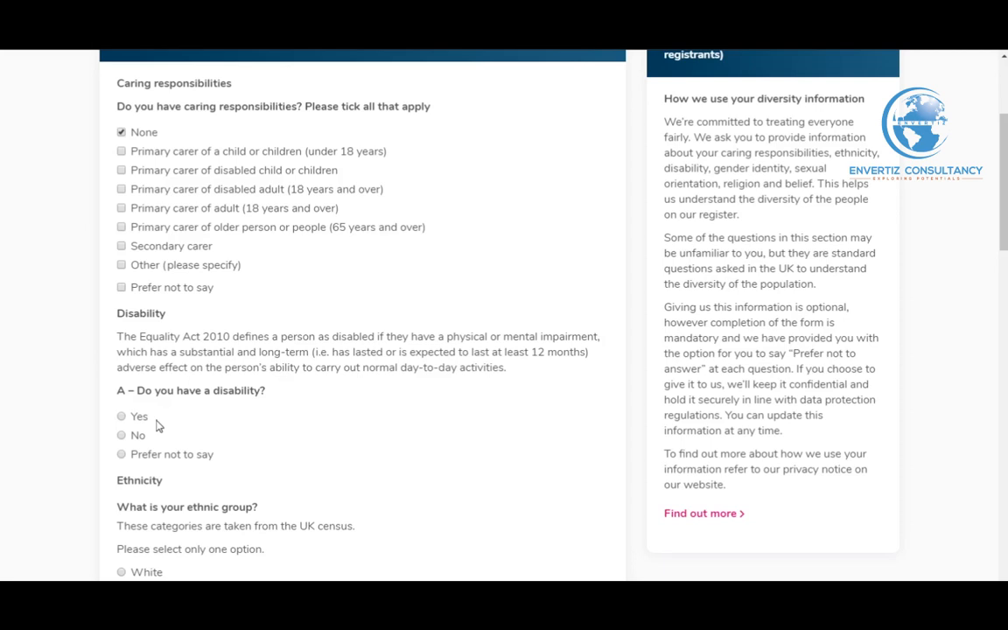
scroll(156, 427, "down", 1)
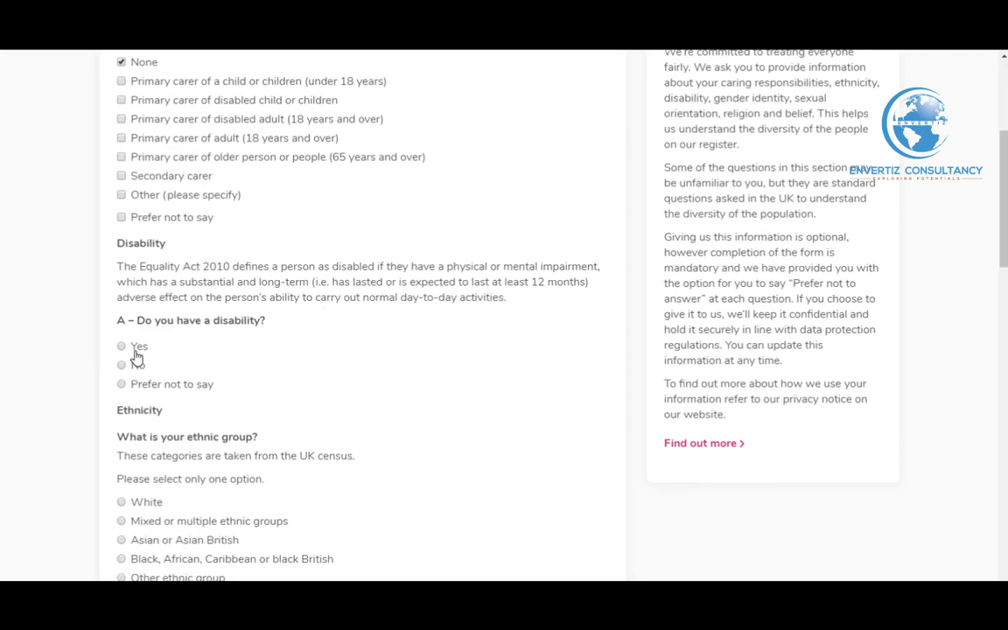
left_click(136, 357)
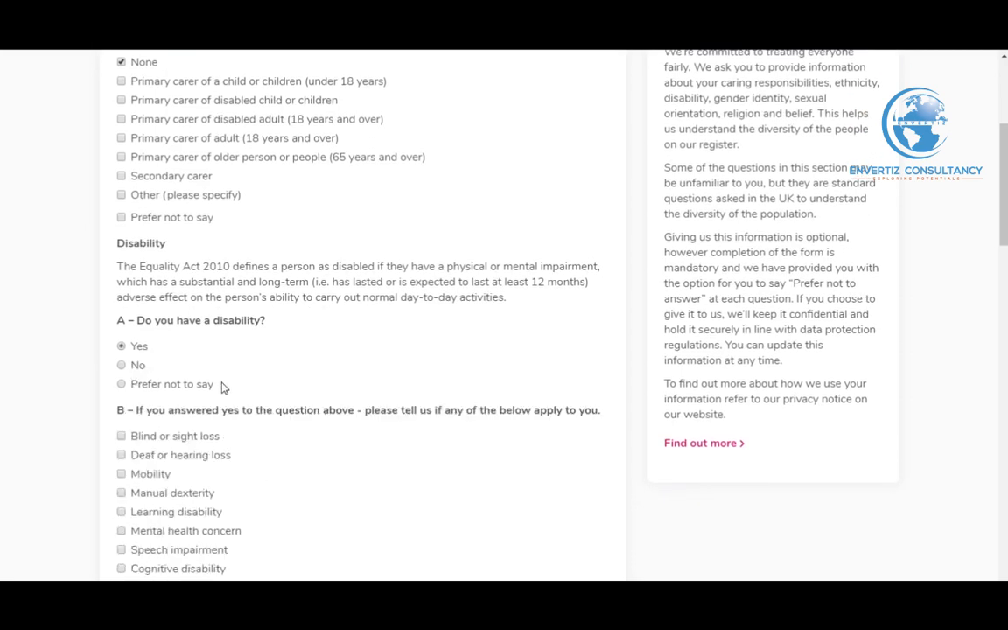
scroll(220, 415, "down", 1)
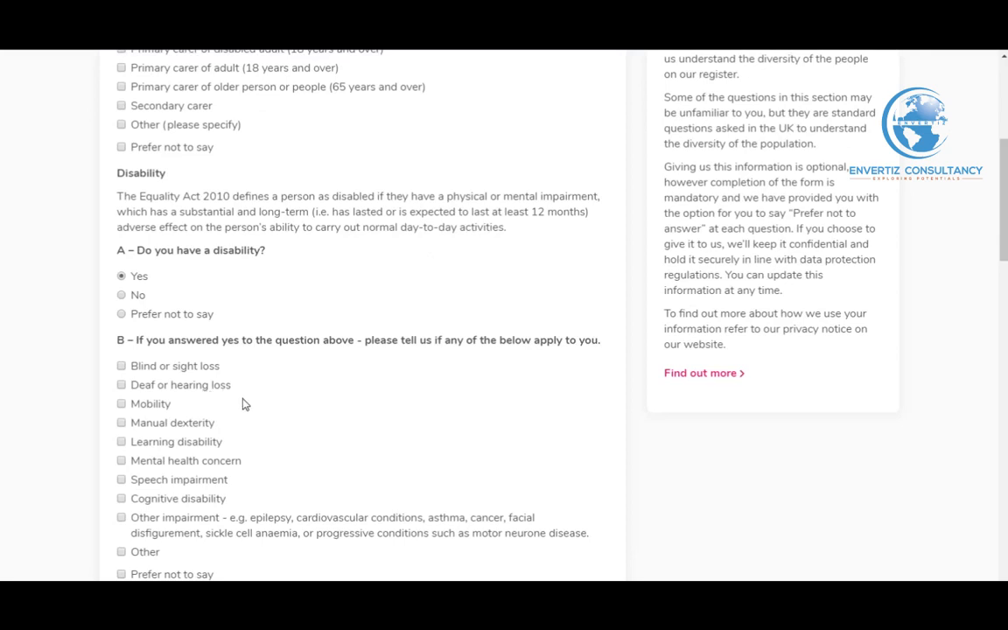
scroll(145, 282, "down", 1)
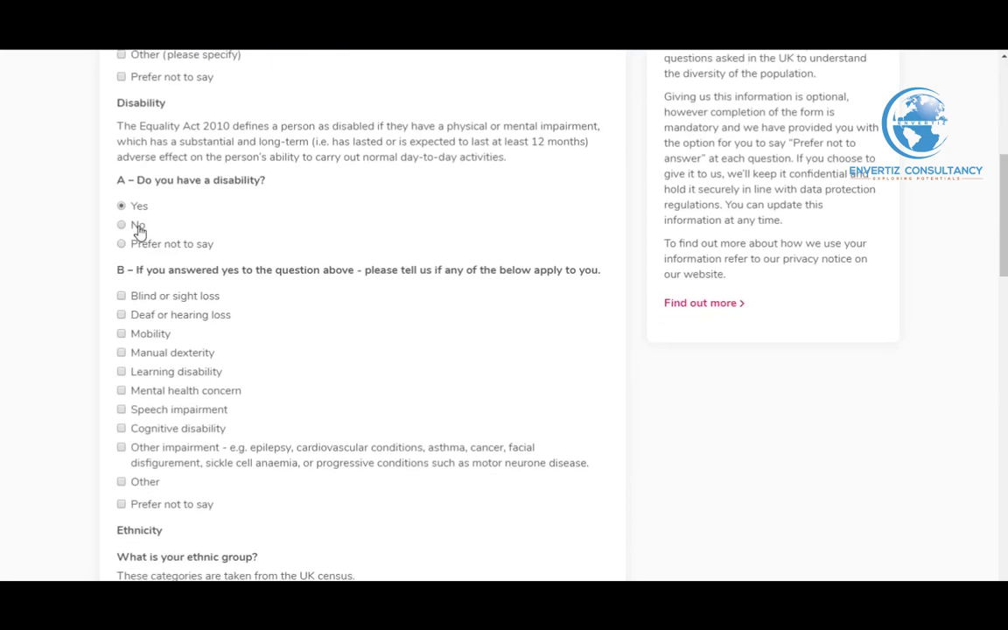
left_click(138, 226)
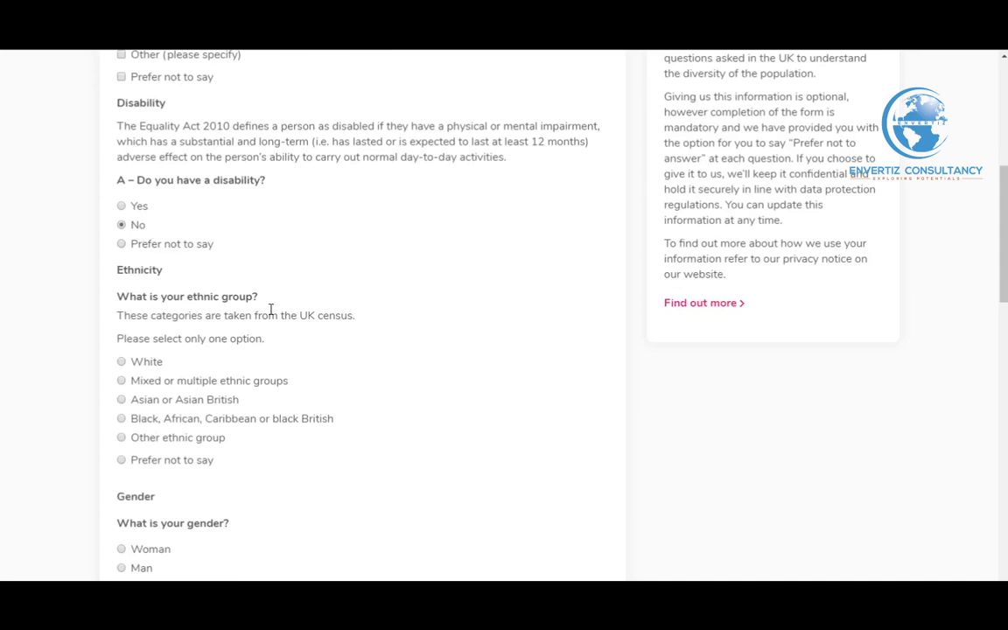
scroll(271, 309, "down", 1)
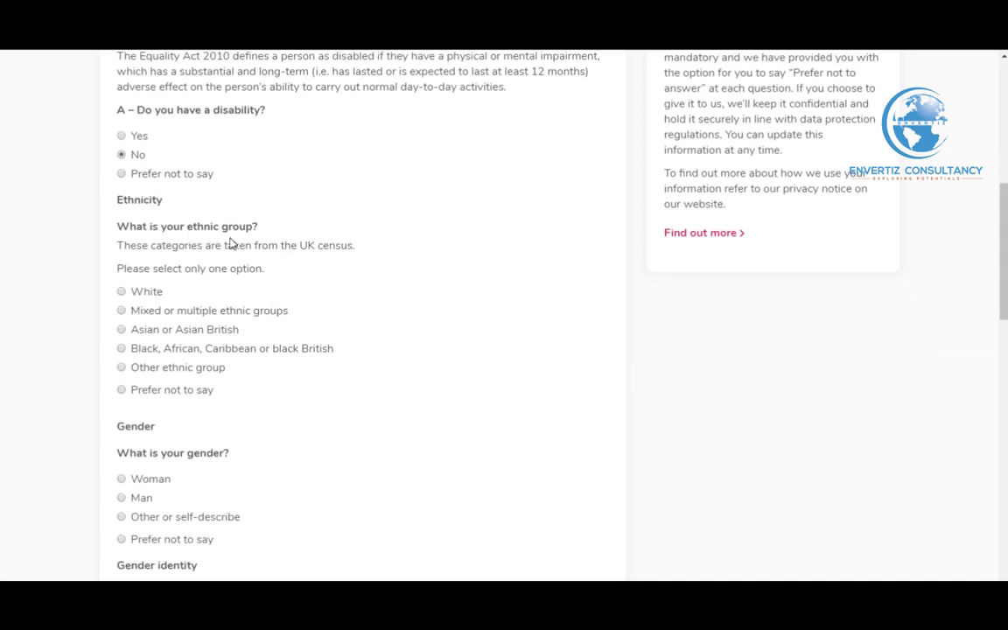
Select ethnicity Black, African, Caribbean or black British – African, gender Woman, and gender identity Yes
left_click(142, 354)
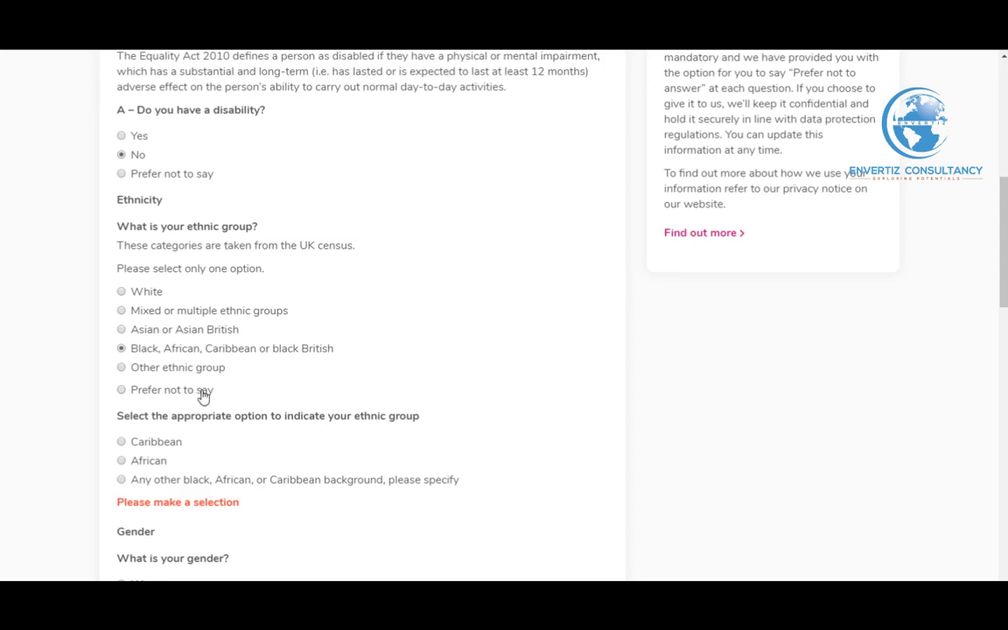
scroll(201, 397, "down", 1)
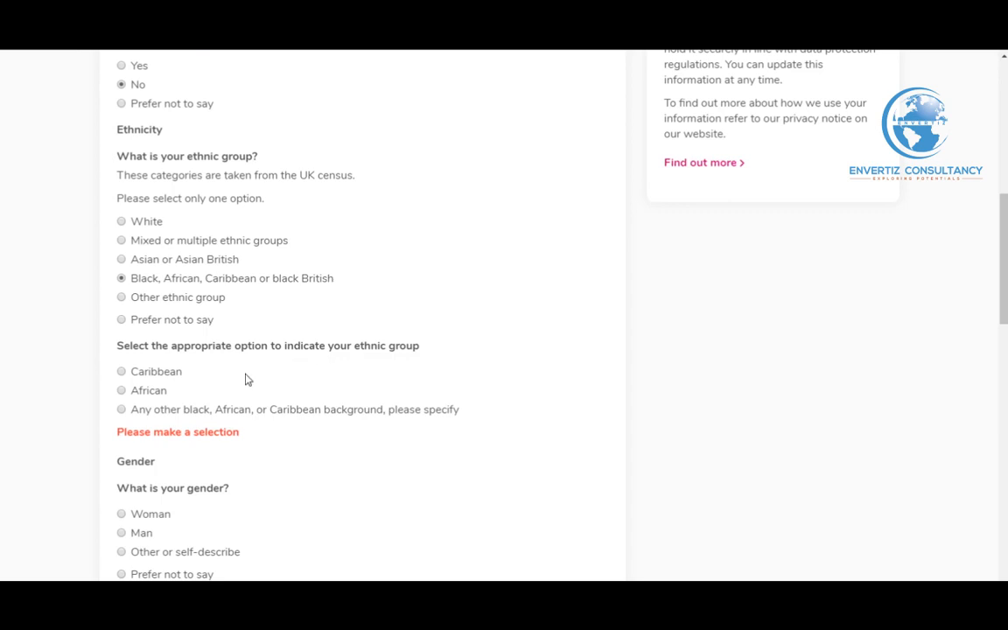
left_click(142, 392)
scroll(307, 441, "down", 1)
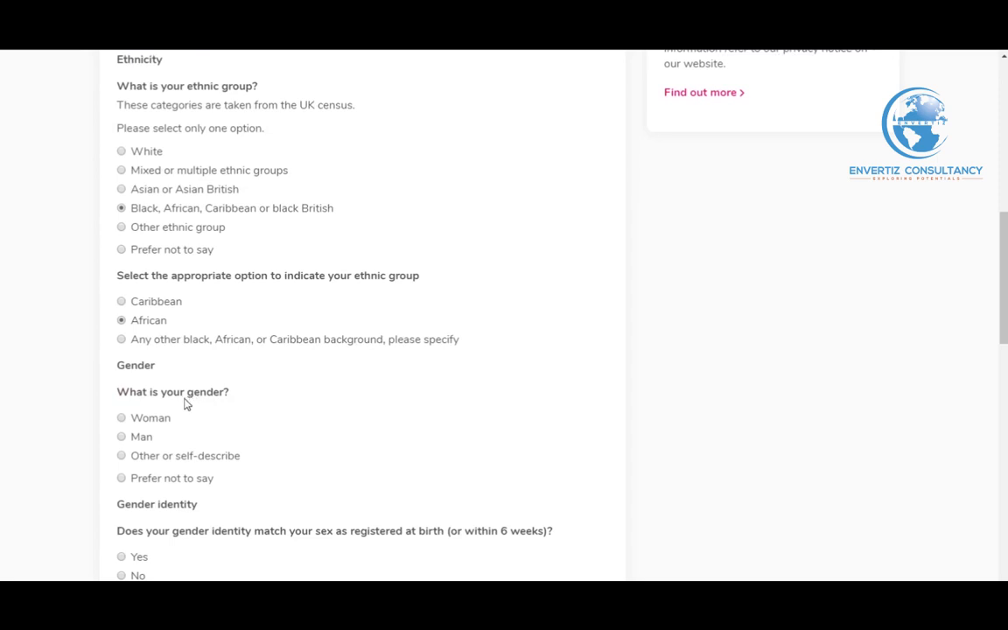
scroll(185, 404, "down", 1)
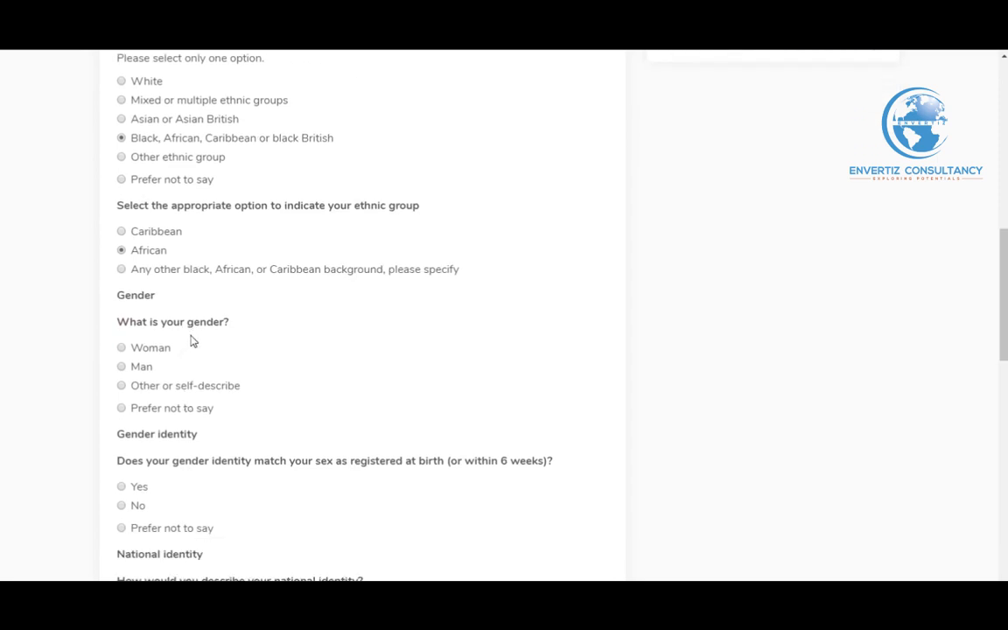
left_click(142, 352)
scroll(219, 398, "down", 1)
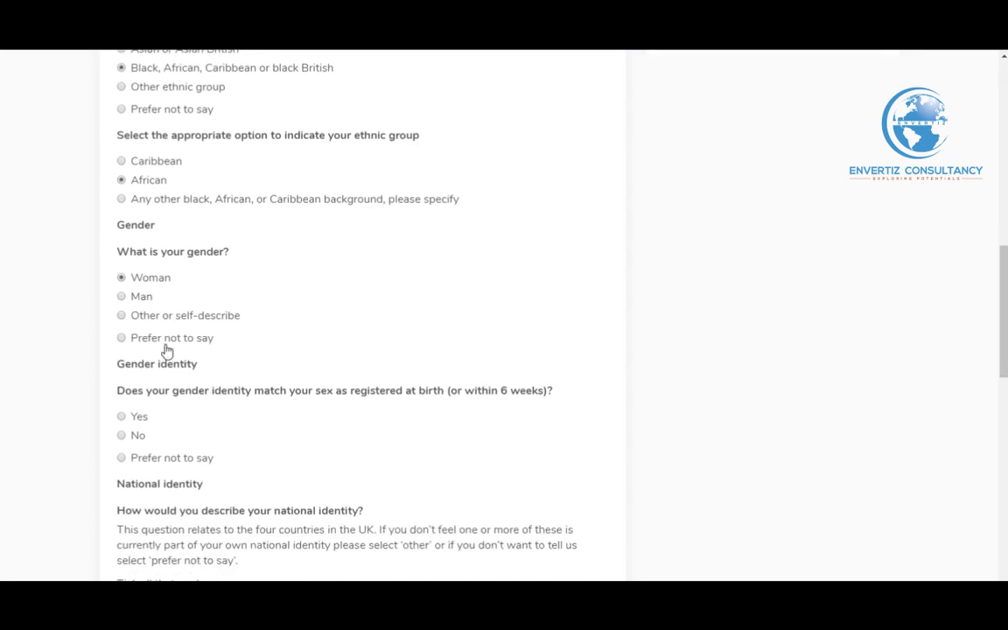
scroll(210, 352, "down", 1)
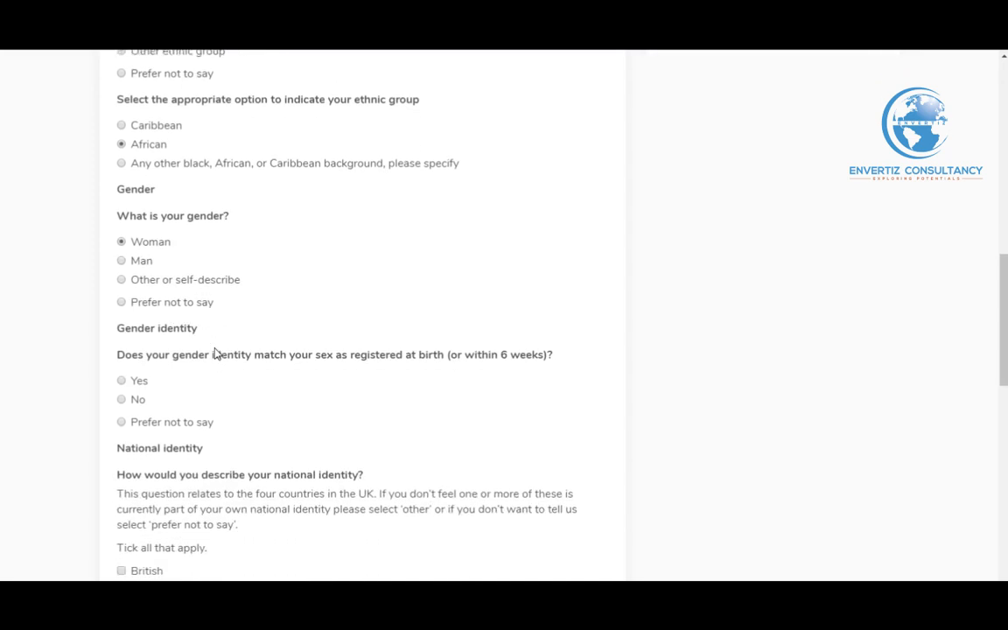
scroll(210, 350, "down", 1)
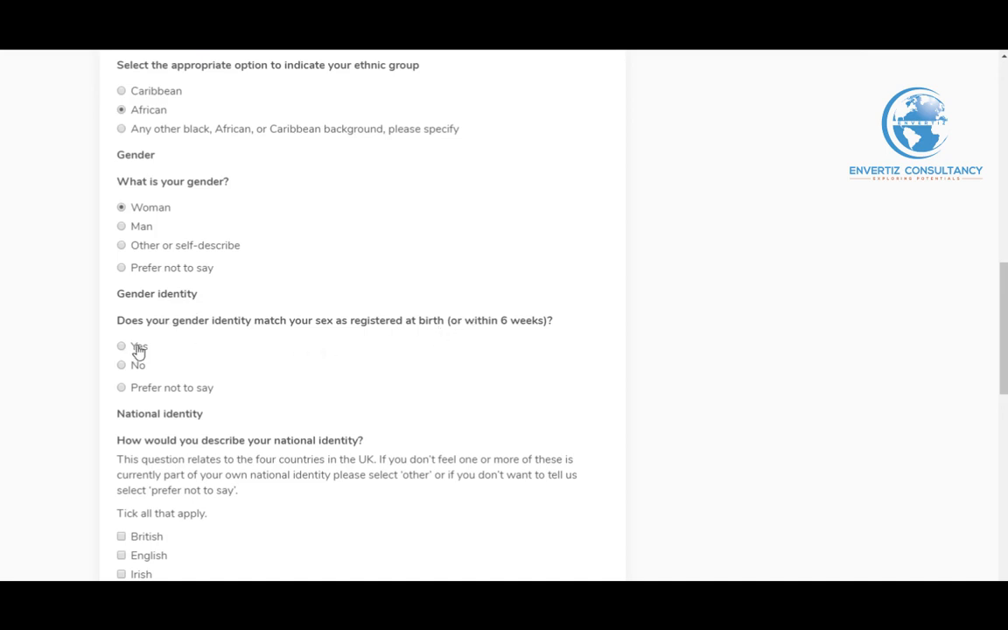
scroll(210, 363, "down", 1)
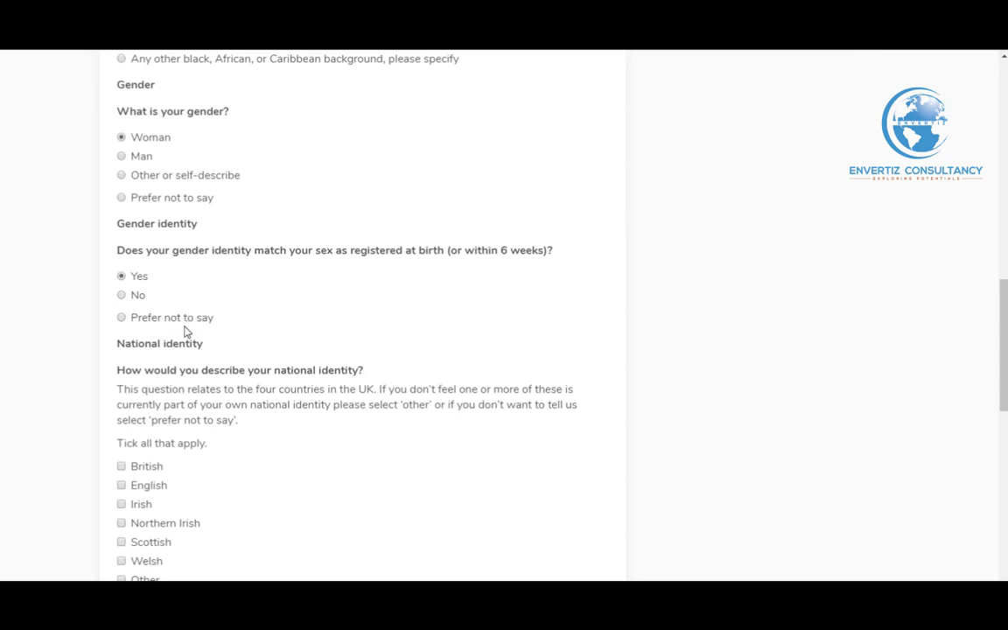
Answer the equality questions: national identity Other, religion Christian, sexual orientation Heterosexual or straight
scroll(218, 337, "down", 1)
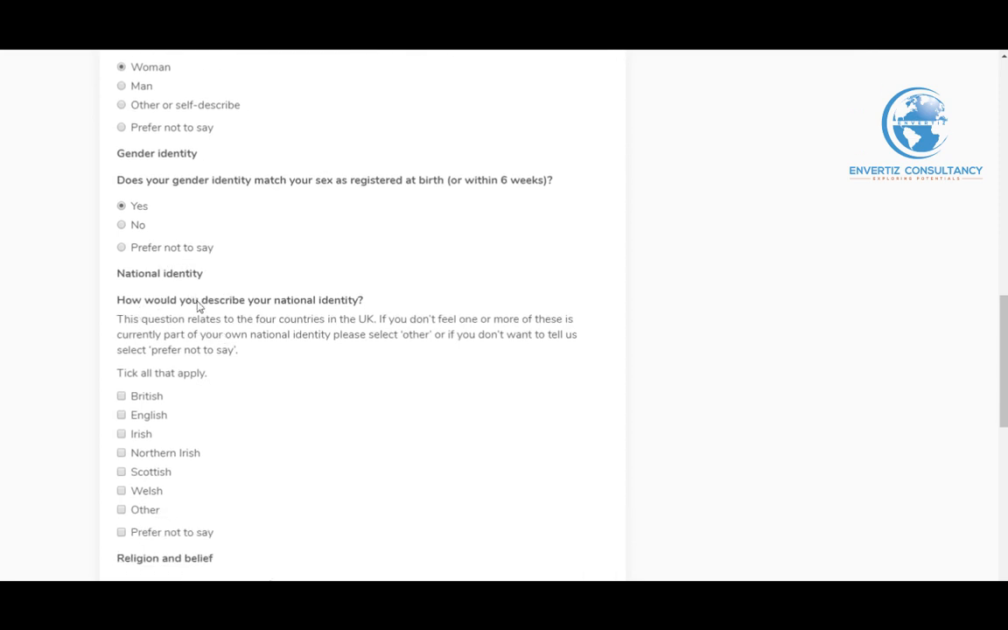
scroll(198, 350, "down", 2)
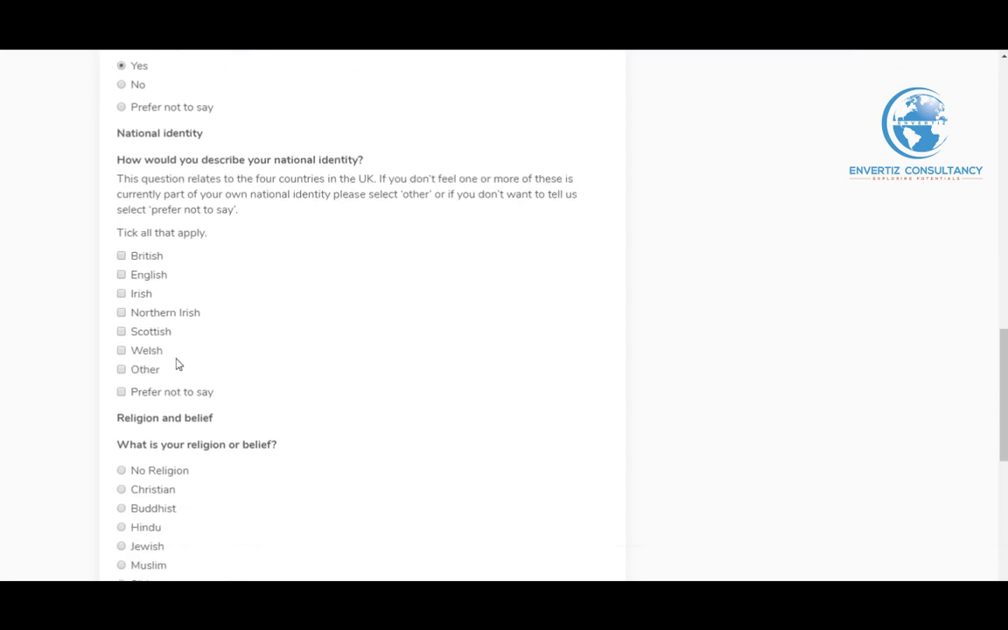
left_click(141, 378)
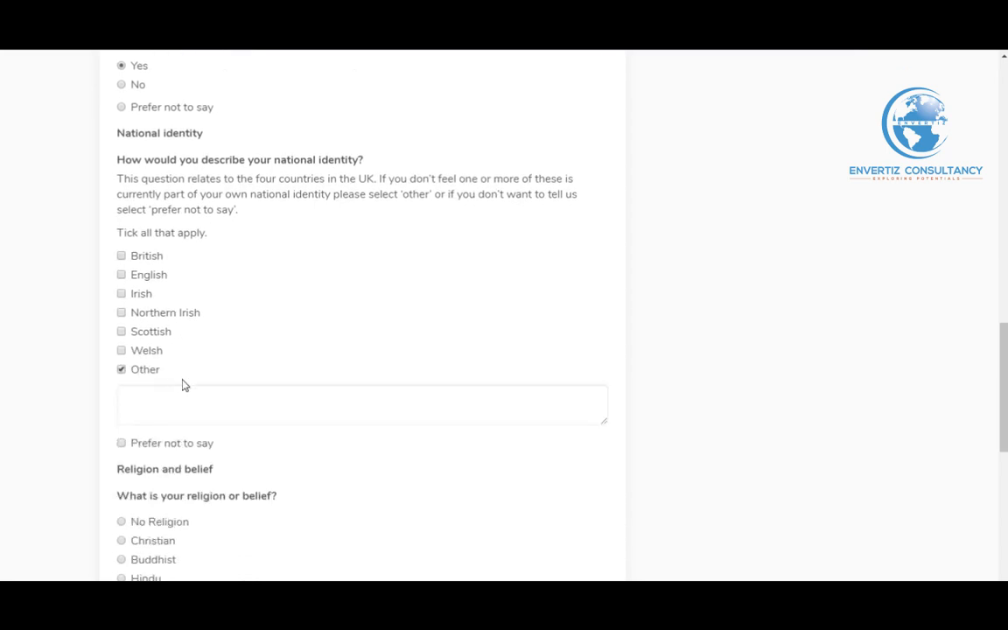
scroll(196, 387, "down", 1)
scroll(198, 385, "down", 2)
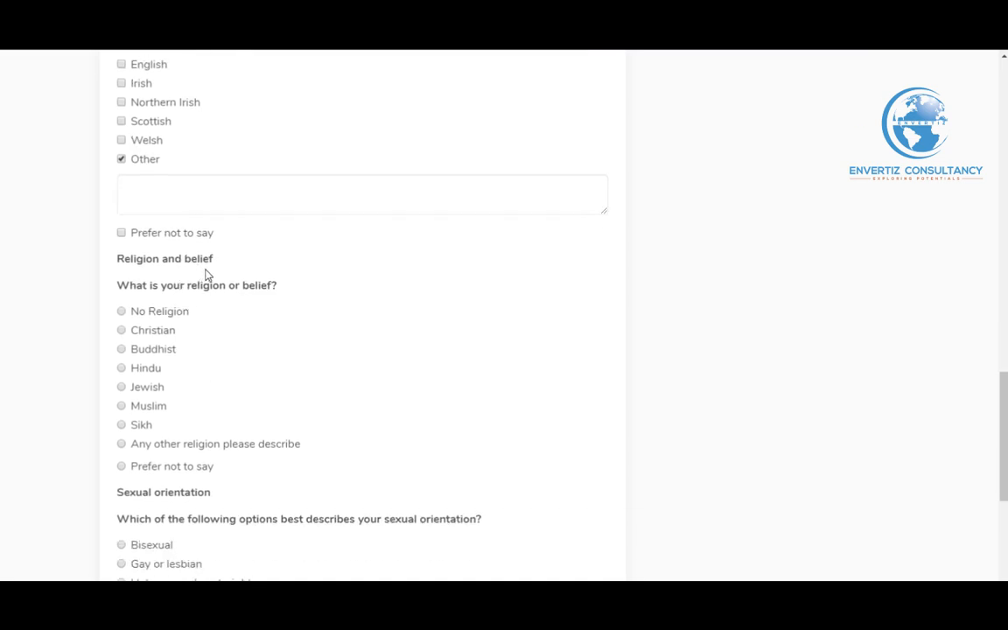
scroll(220, 273, "down", 1)
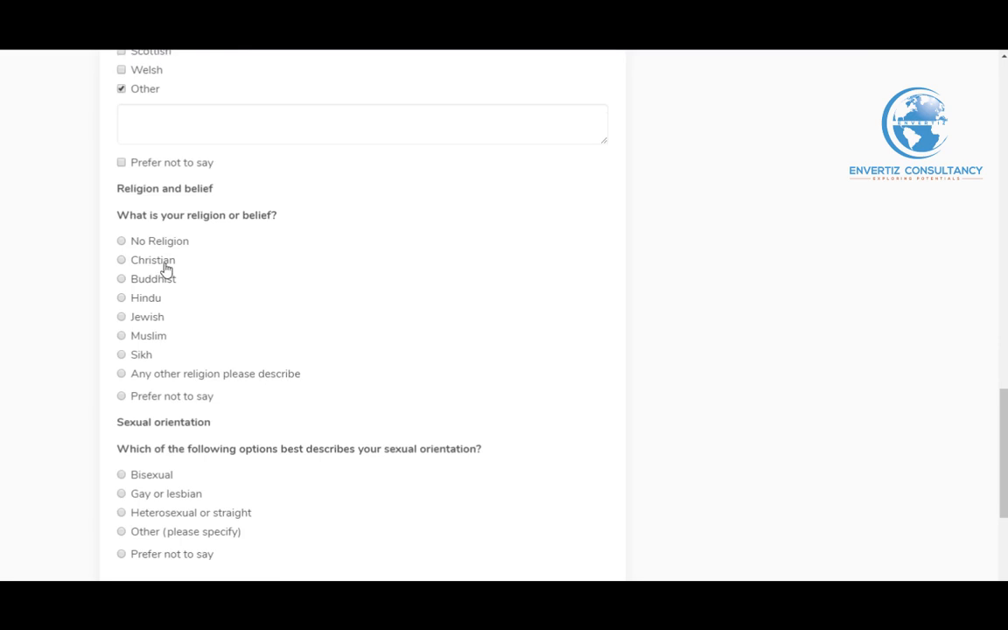
left_click(166, 265)
scroll(244, 333, "down", 1)
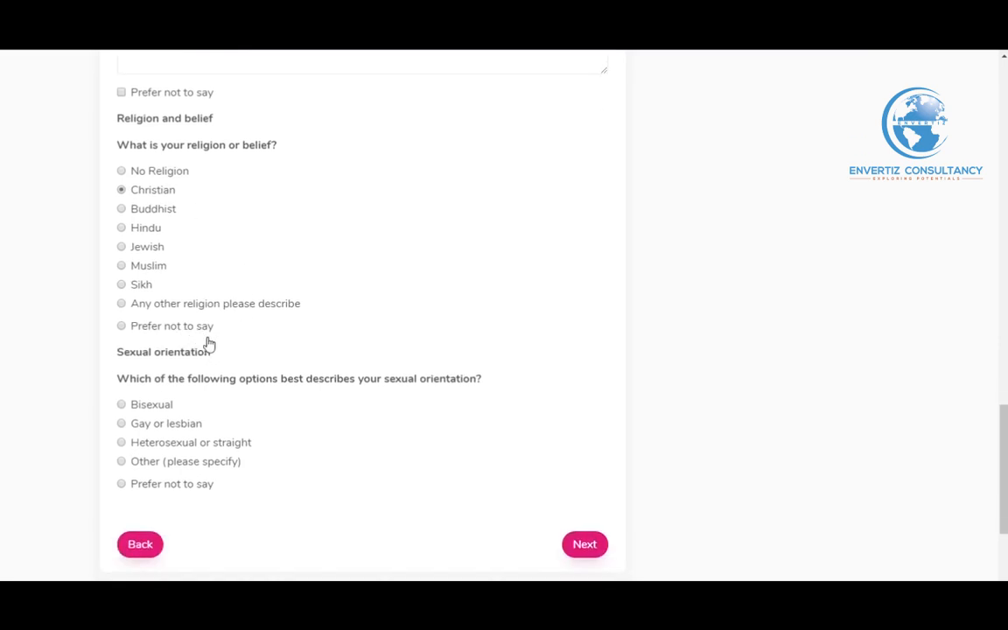
scroll(175, 314, "down", 1)
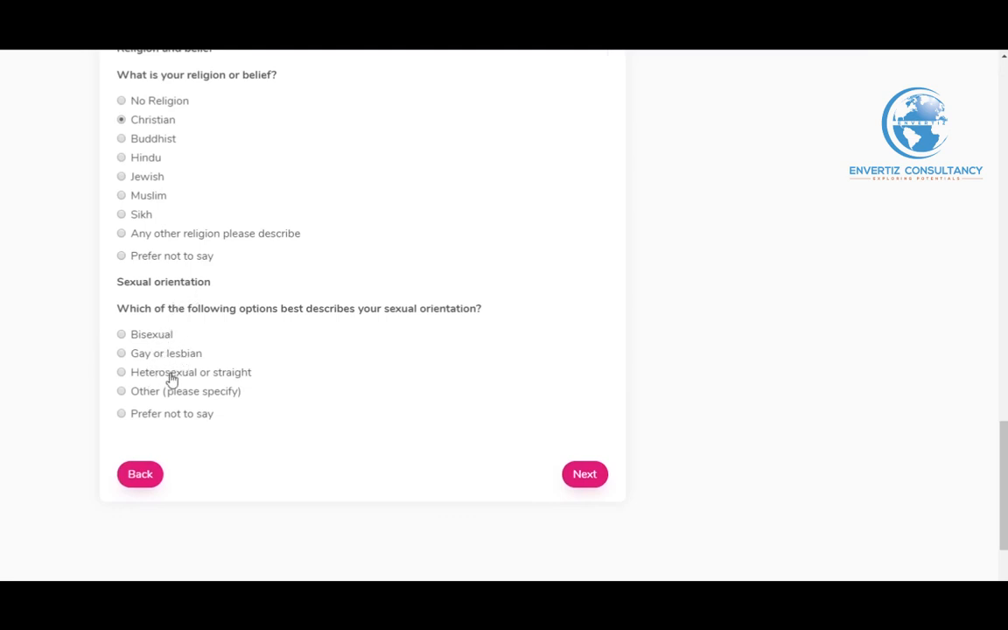
left_click(124, 374)
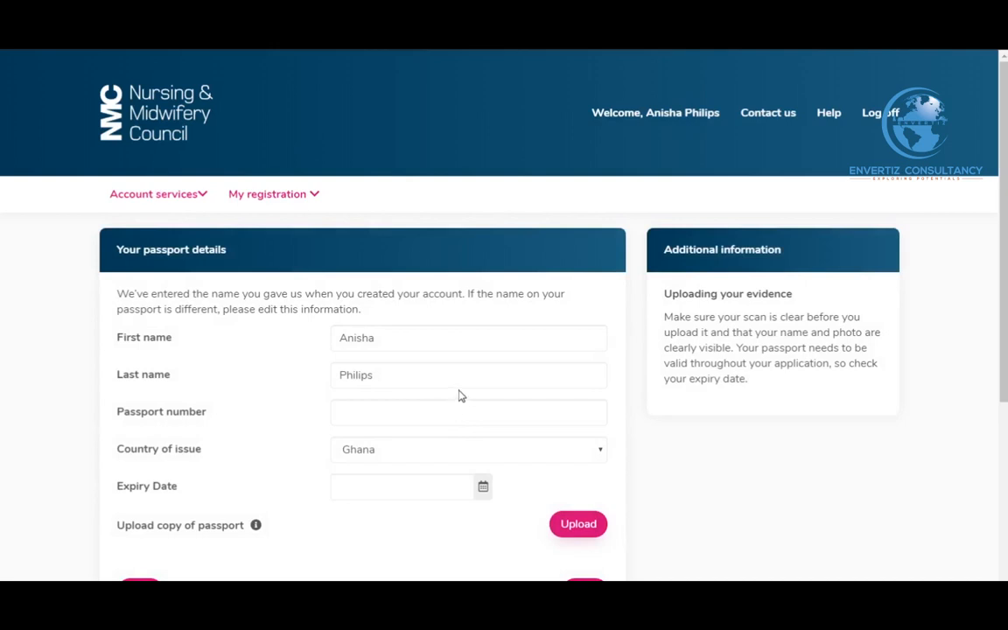
Enter the passport number in the passport details form
scroll(461, 395, "down", 2)
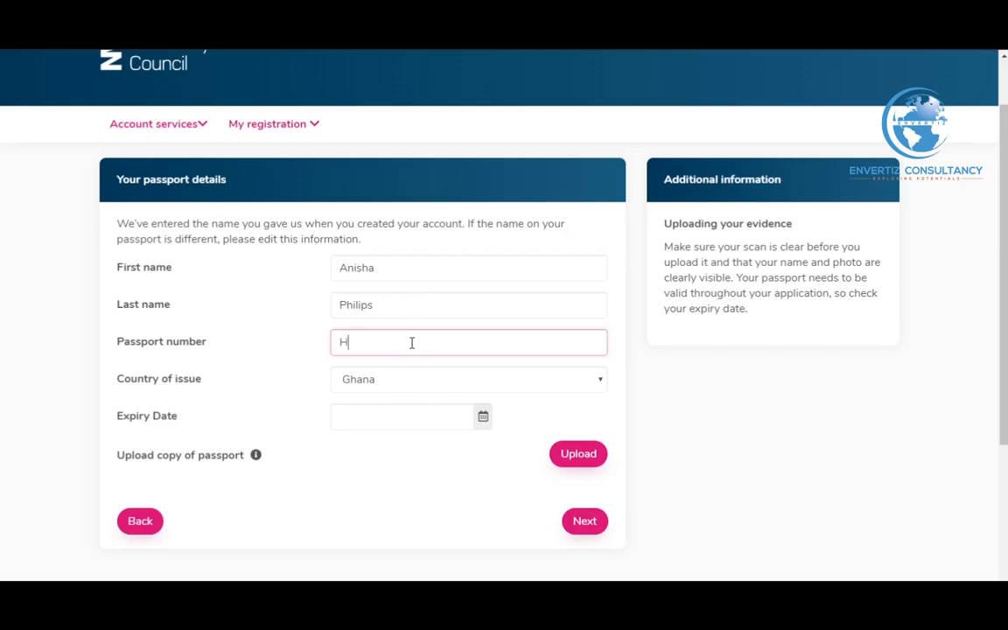
scroll(452, 354, "down", 1)
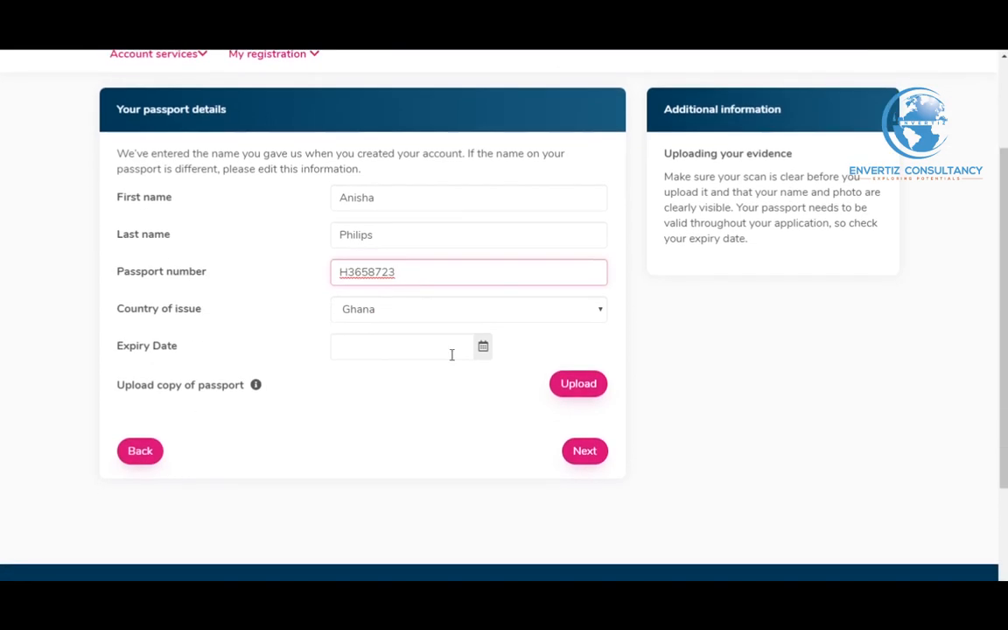
Set the passport expiry date to 15/07/2021 and start uploading the passport copy
left_click(483, 348)
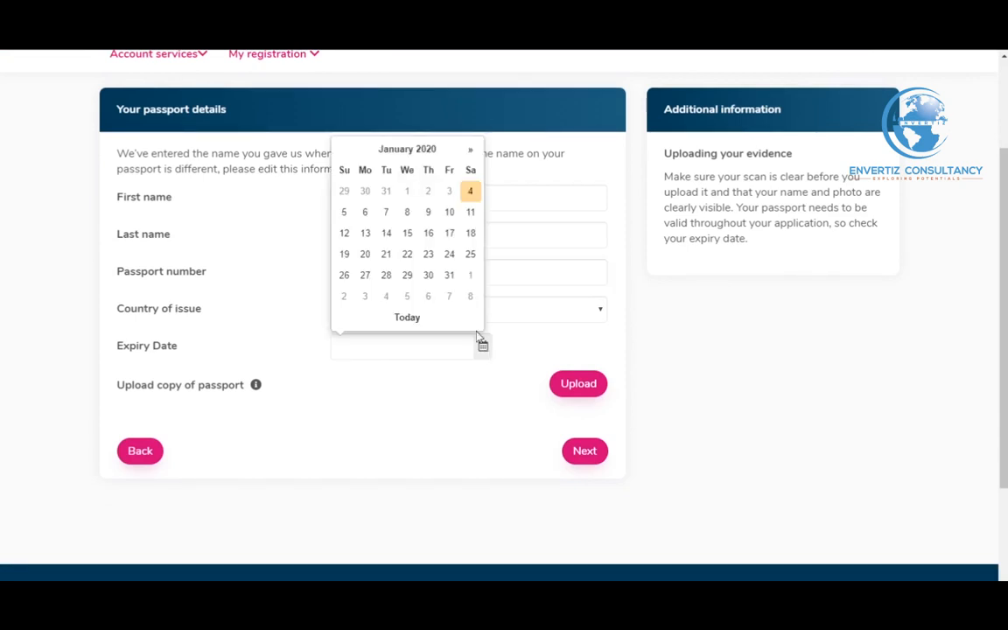
left_click(469, 150)
left_click(378, 150)
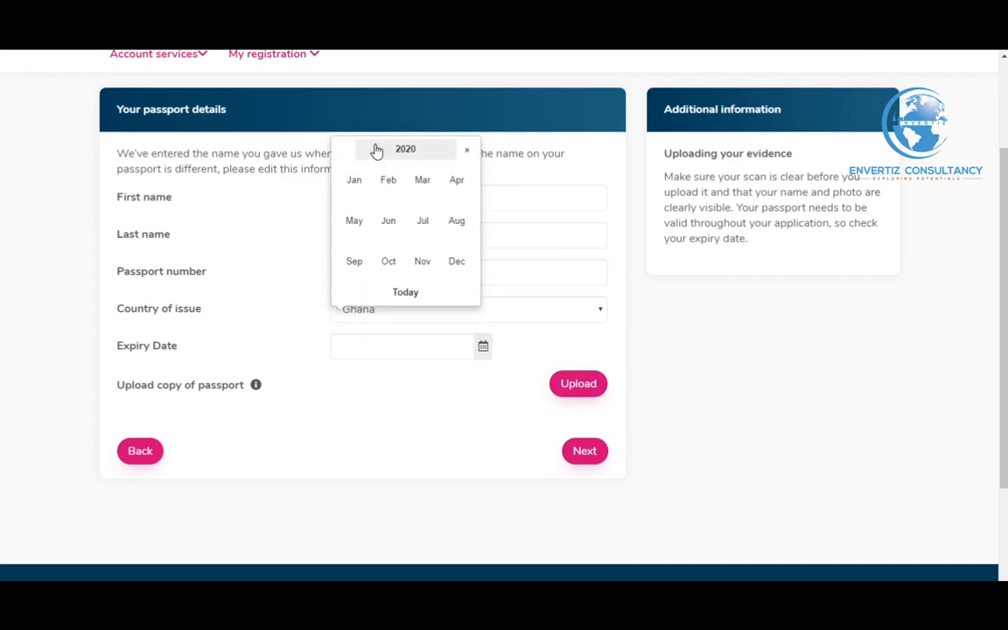
left_click(408, 150)
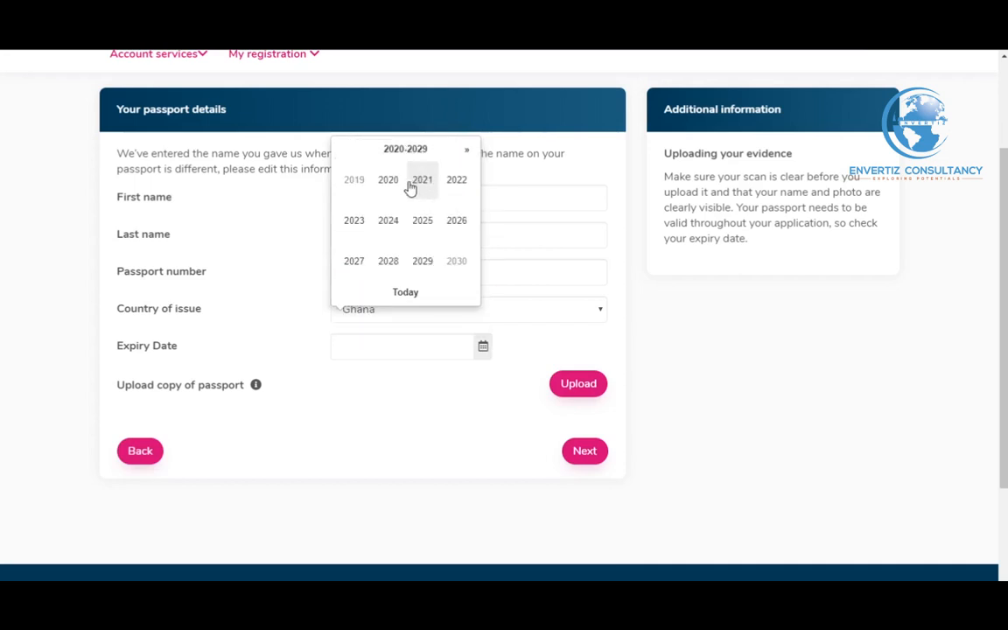
left_click(424, 182)
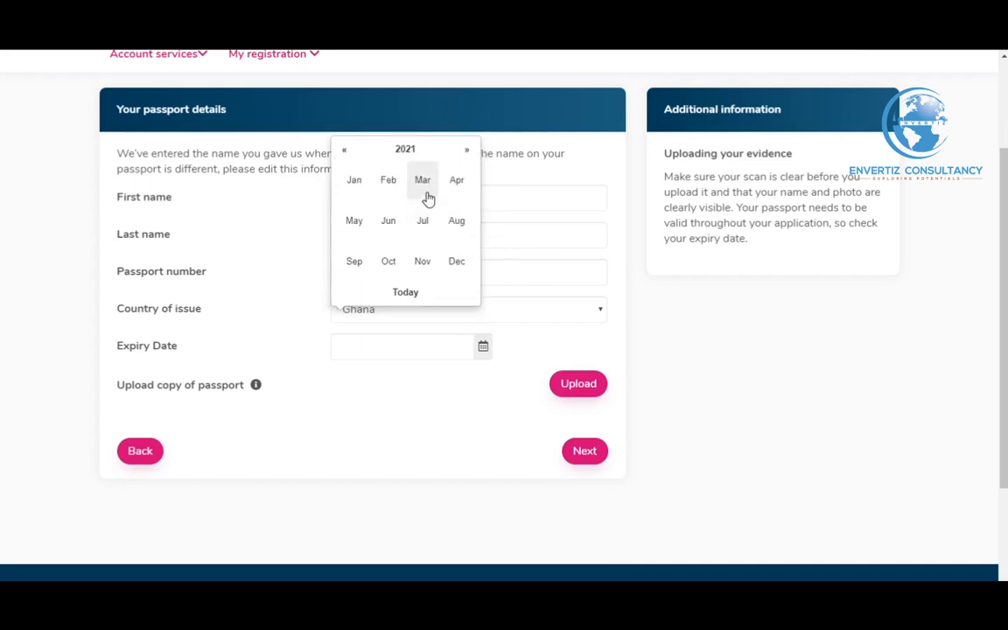
left_click(424, 219)
left_click(426, 235)
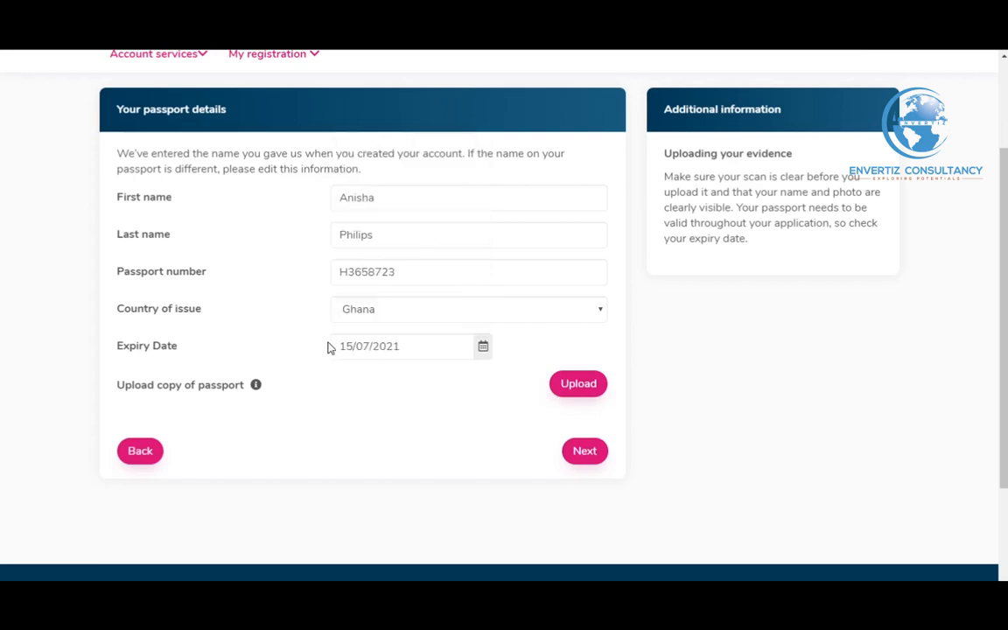
left_click(566, 390)
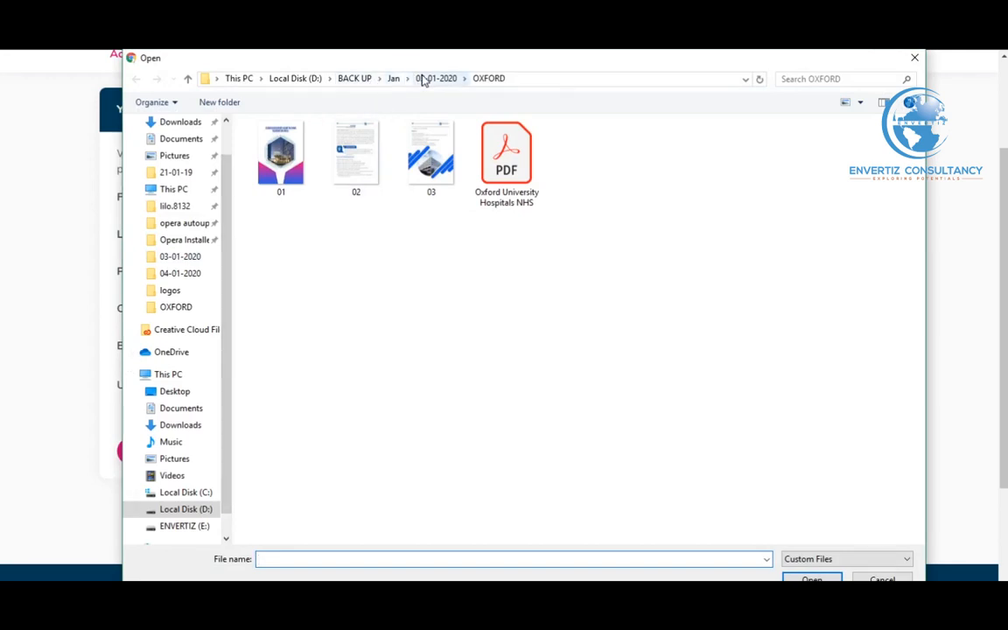
Attach passport.jpg from the Jan > 04-01-2020 folder as the passport copy
left_click(395, 79)
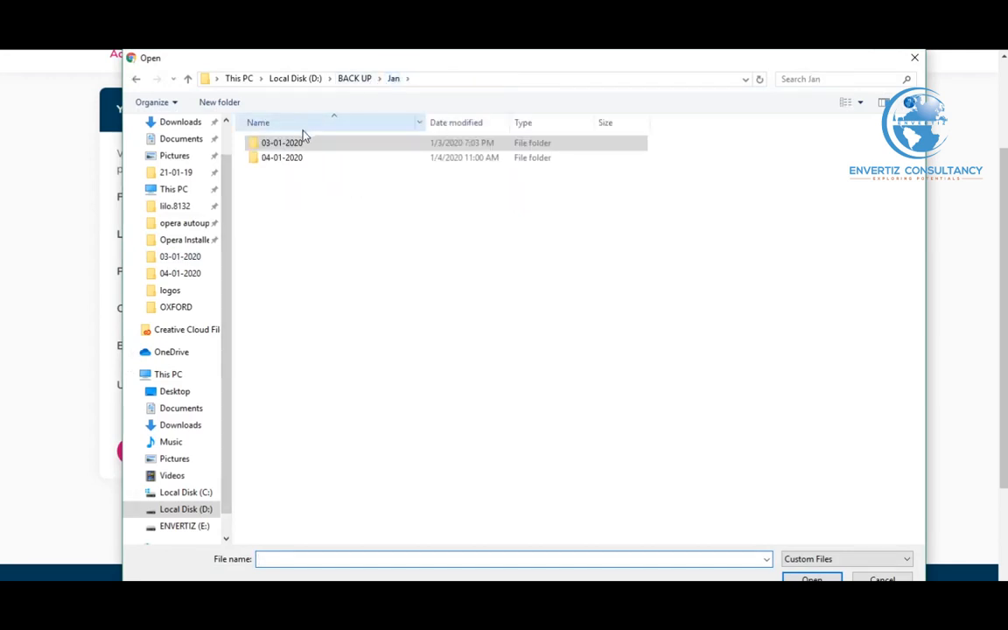
double_click(295, 158)
left_click(331, 162)
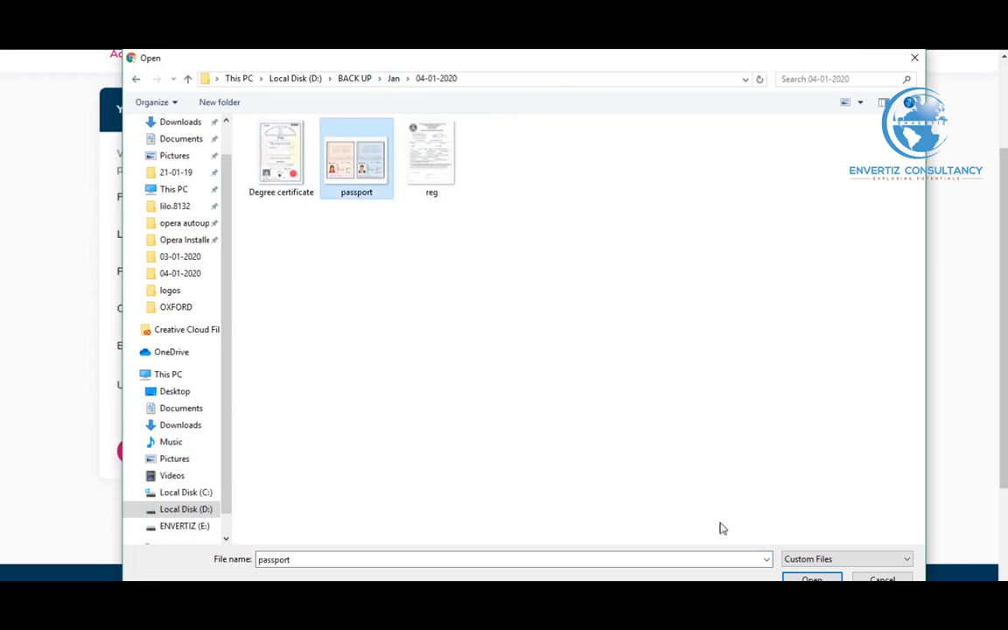
left_click(812, 580)
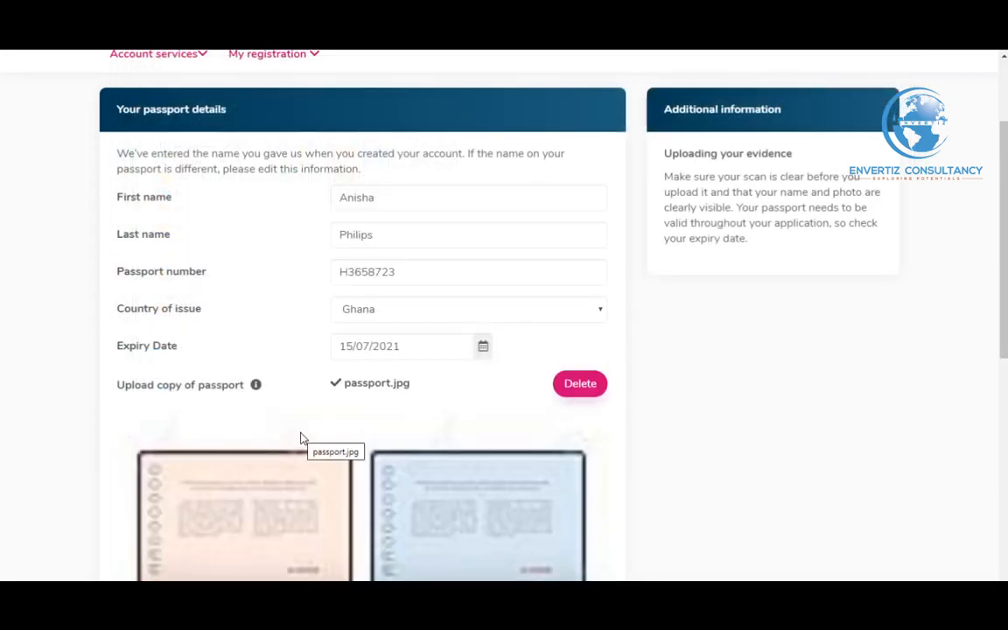
scroll(300, 438, "down", 3)
mouse_move(257, 247)
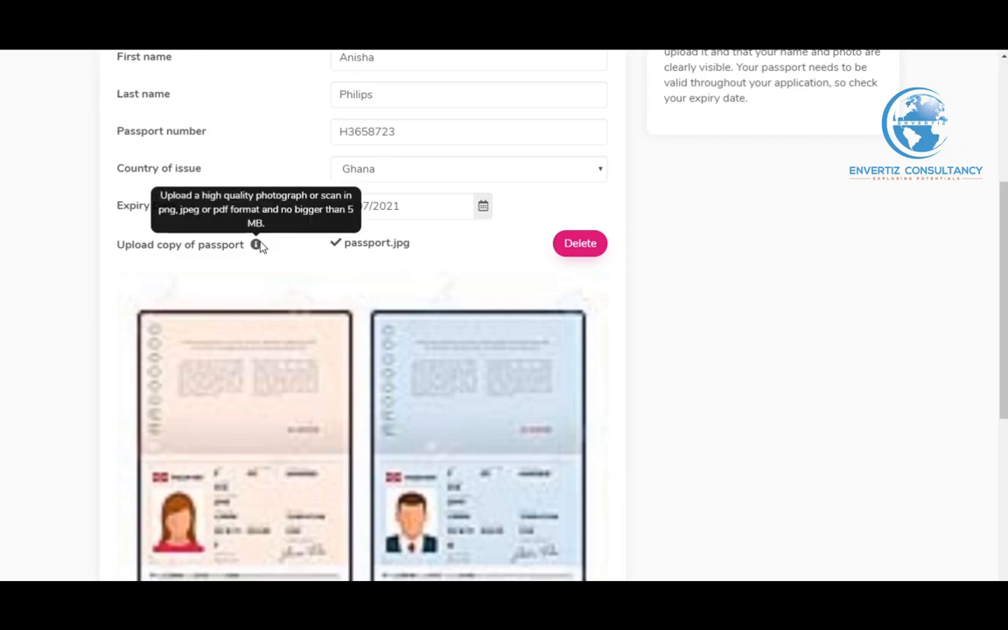
scroll(277, 247, "down", 3)
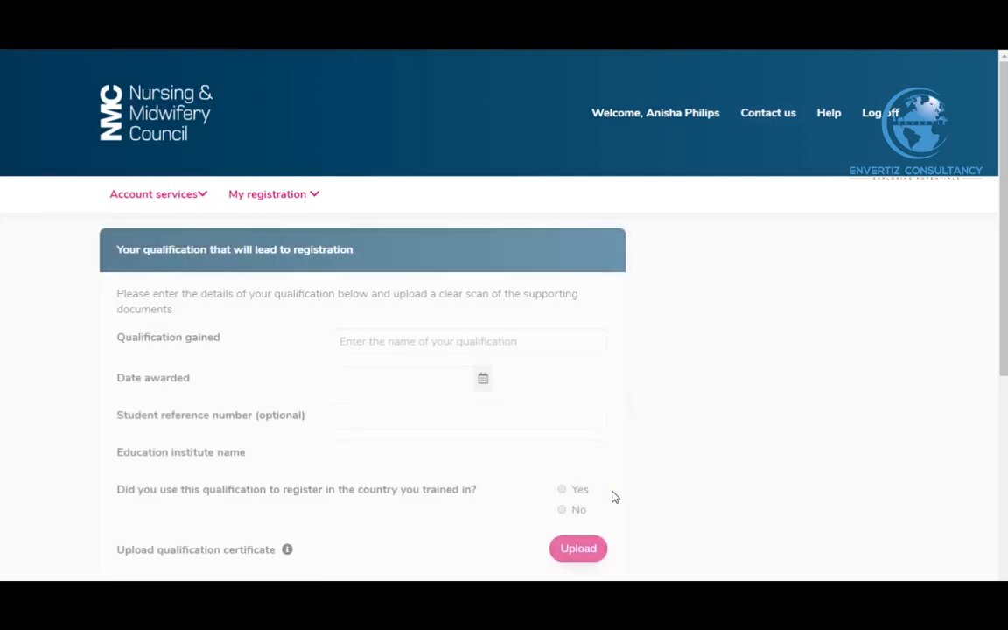
scroll(665, 426, "down", 1)
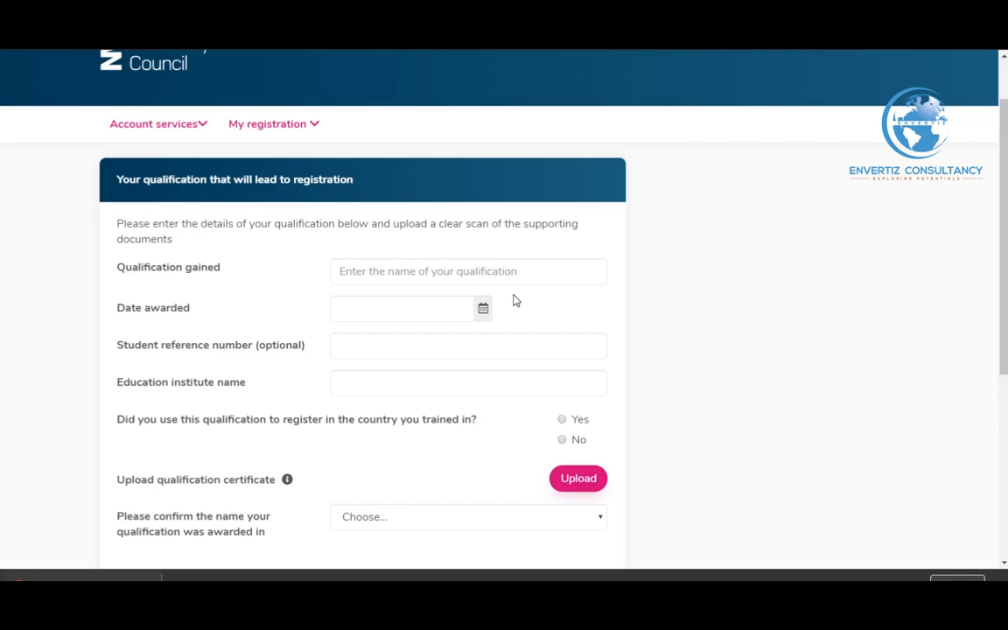
scroll(554, 295, "down", 1)
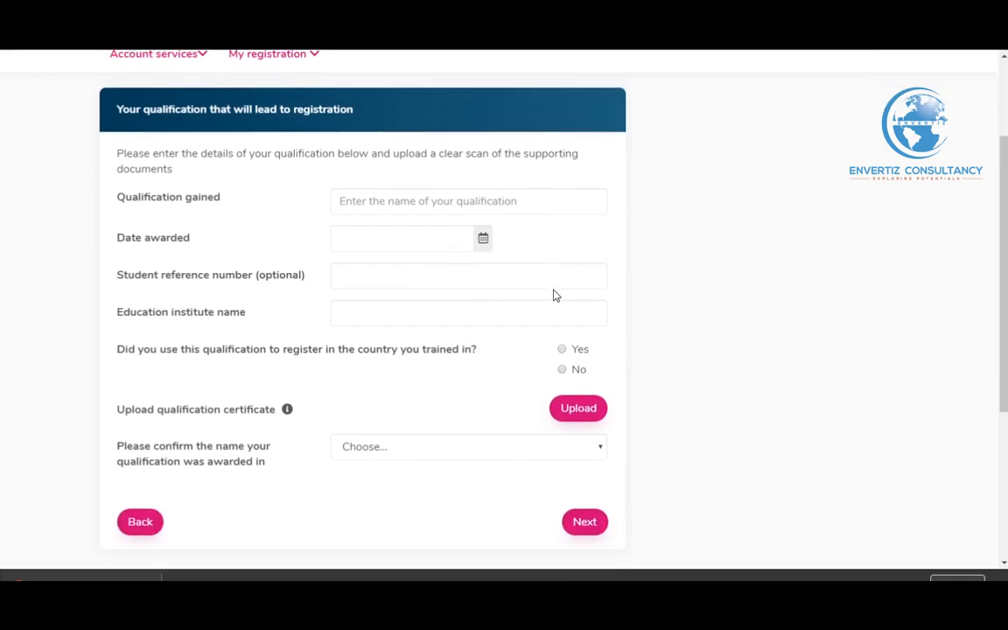
scroll(553, 295, "up", 1)
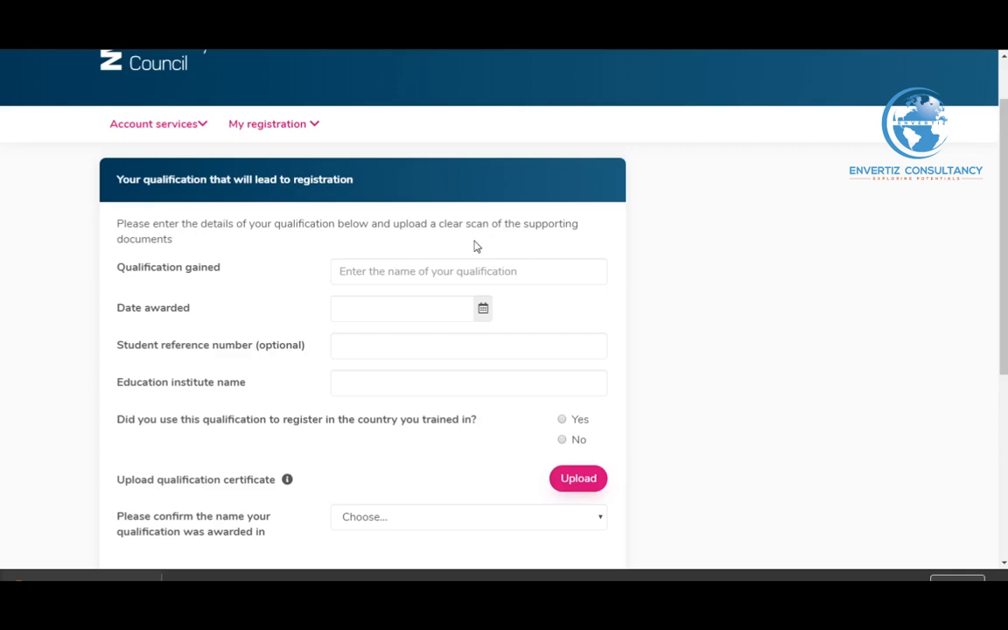
Enter 'Diploma In Nursing' as the qualification gained and 01/03/2015 as the date awarded
left_click(457, 263)
type("Di")
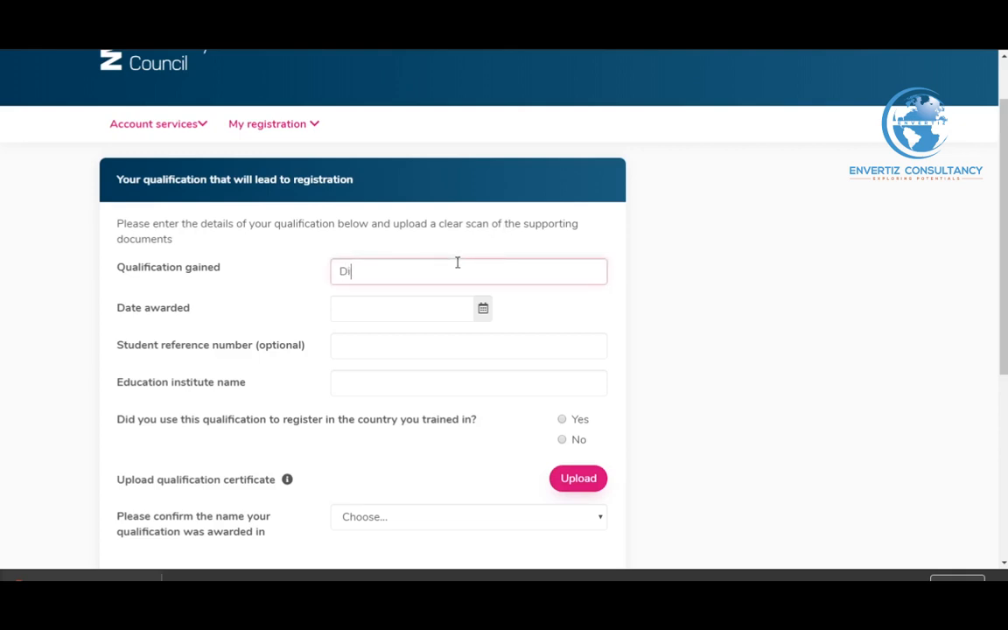
type("ploma In Nursing")
left_click(484, 310)
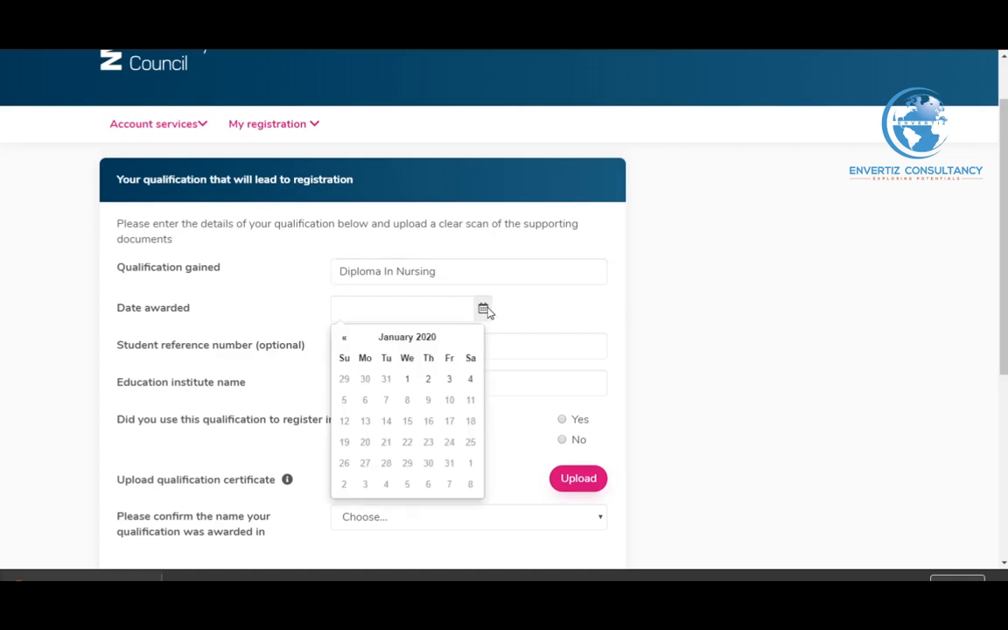
left_click(398, 338)
left_click(409, 341)
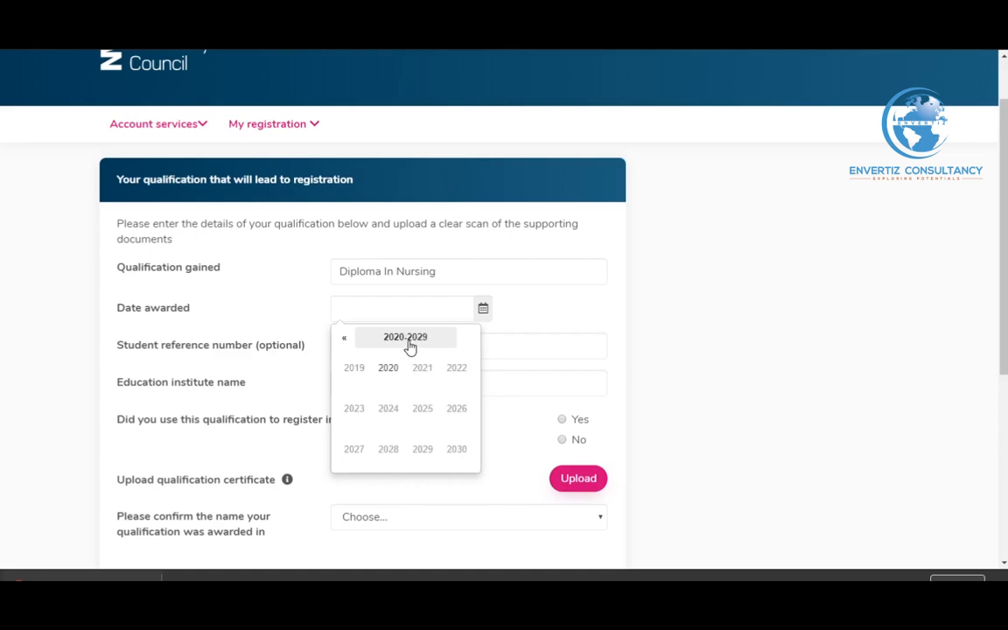
left_click(344, 341)
left_click(345, 342)
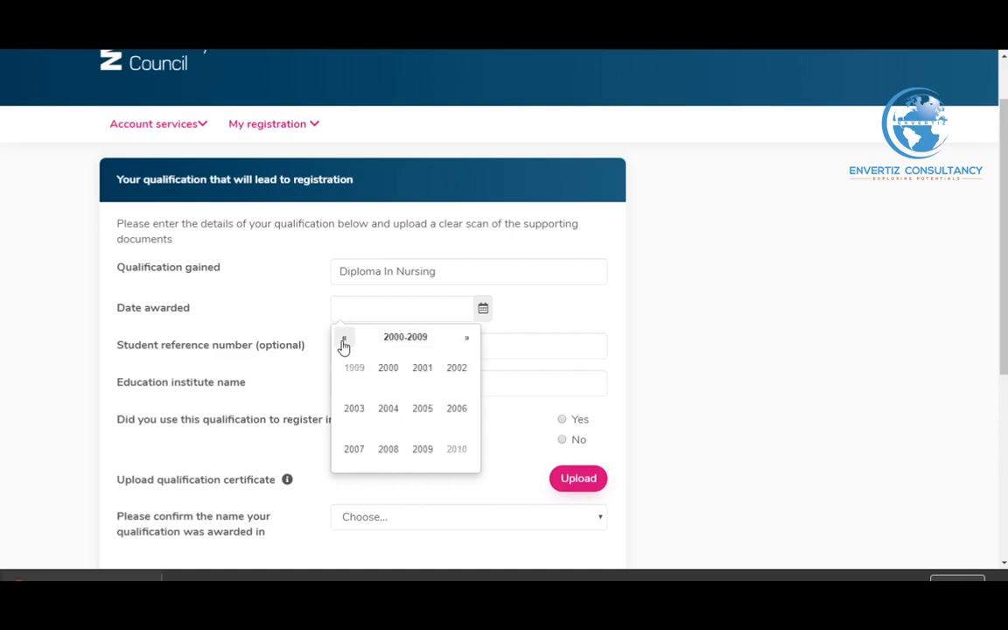
left_click(467, 341)
left_click(424, 405)
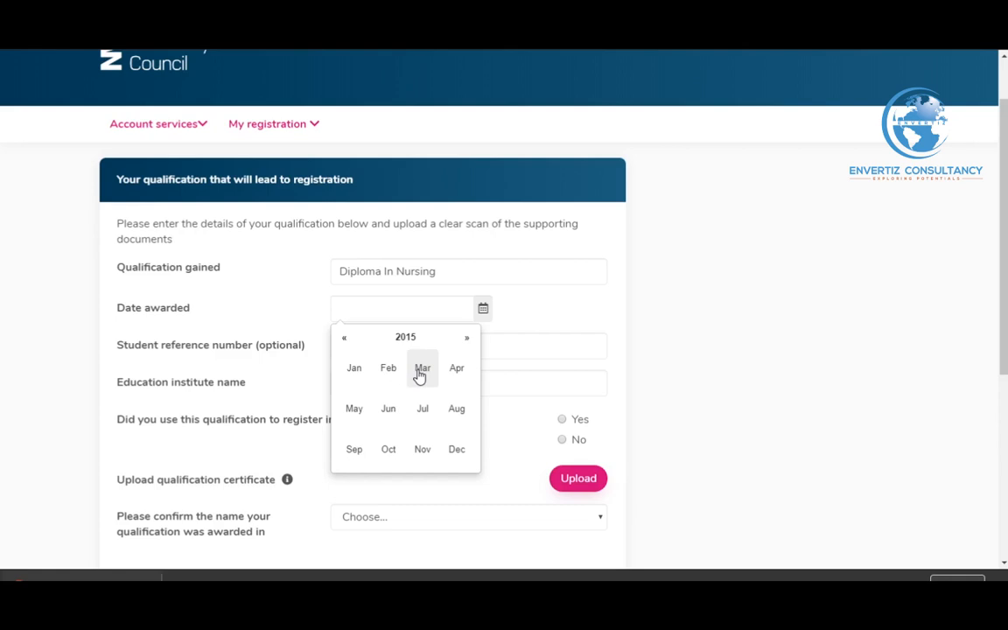
left_click(421, 371)
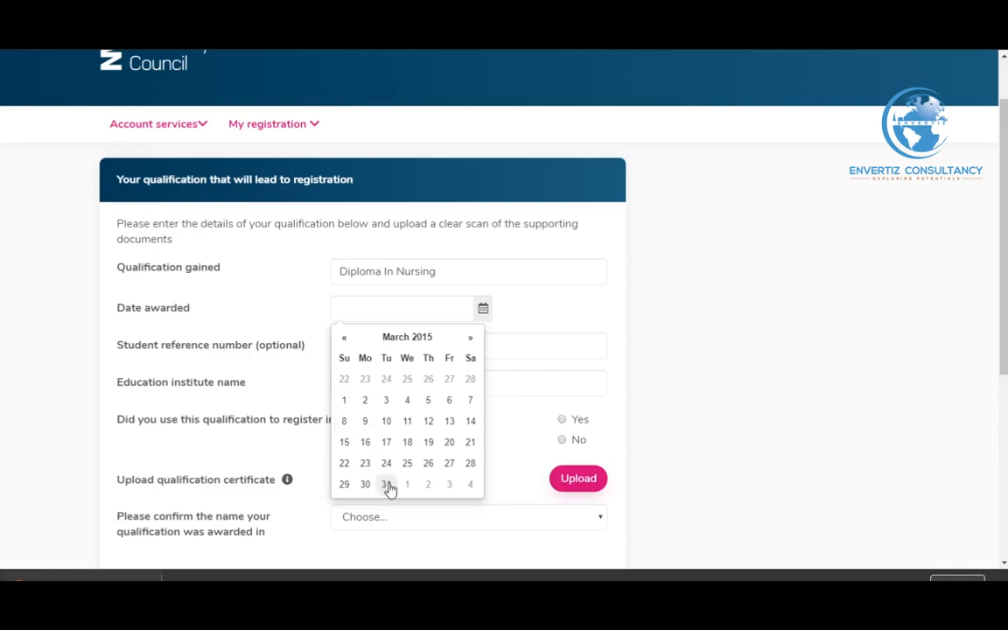
left_click(346, 402)
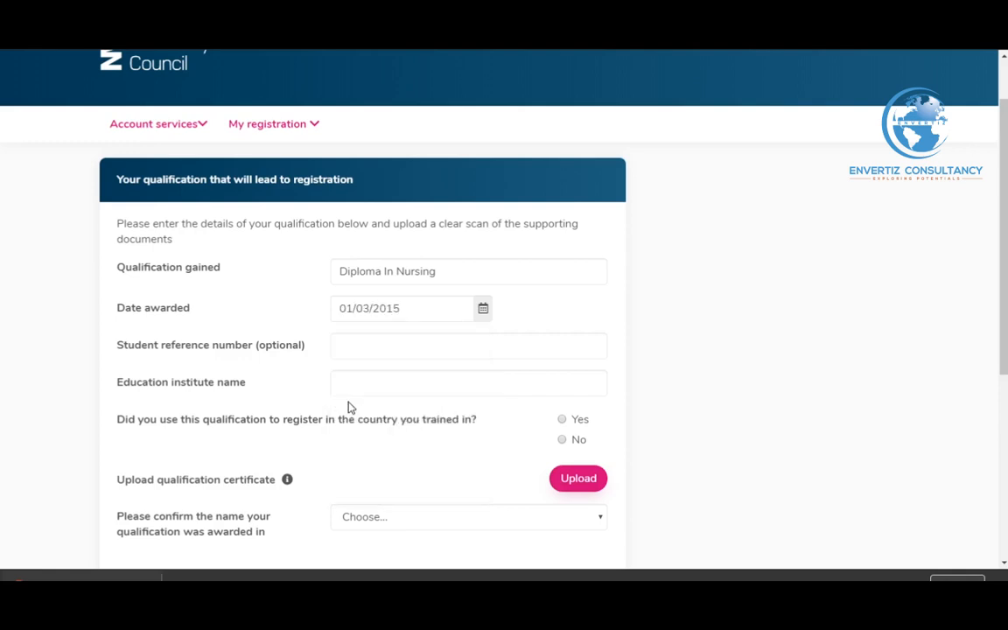
left_click(445, 348)
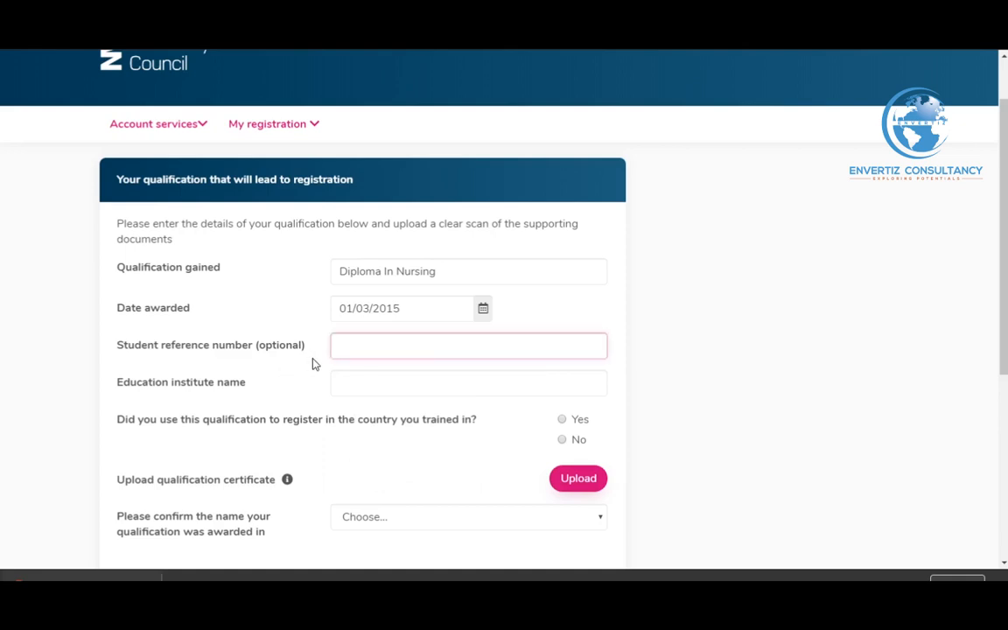
Enter 'Narhbita School of Nursing. Tema' as the institute and answer Yes to home-country registration
left_click(374, 382)
scroll(599, 367, "down", 1)
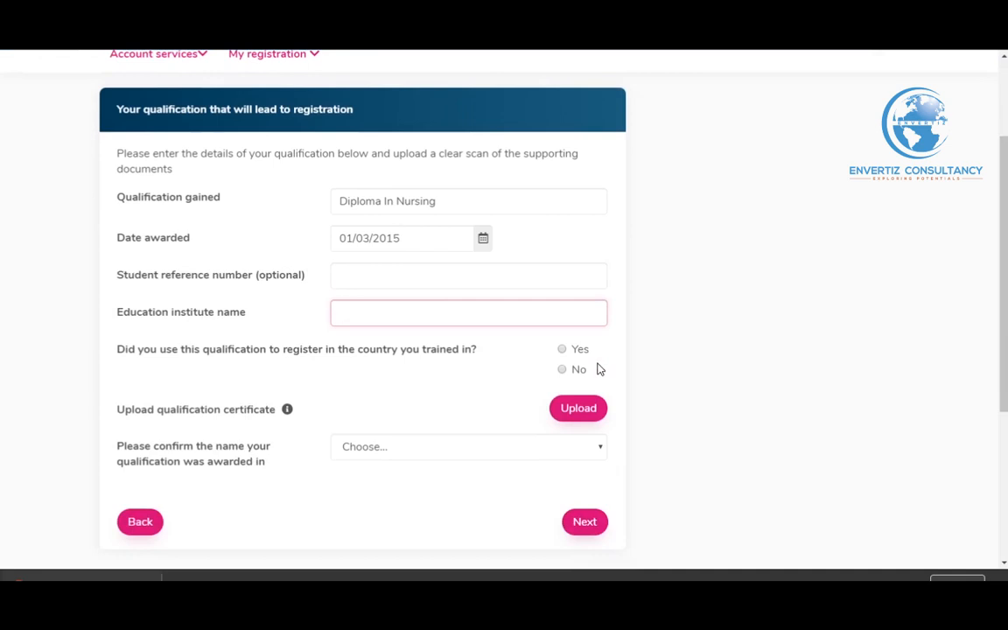
type("Narhbita School of ")
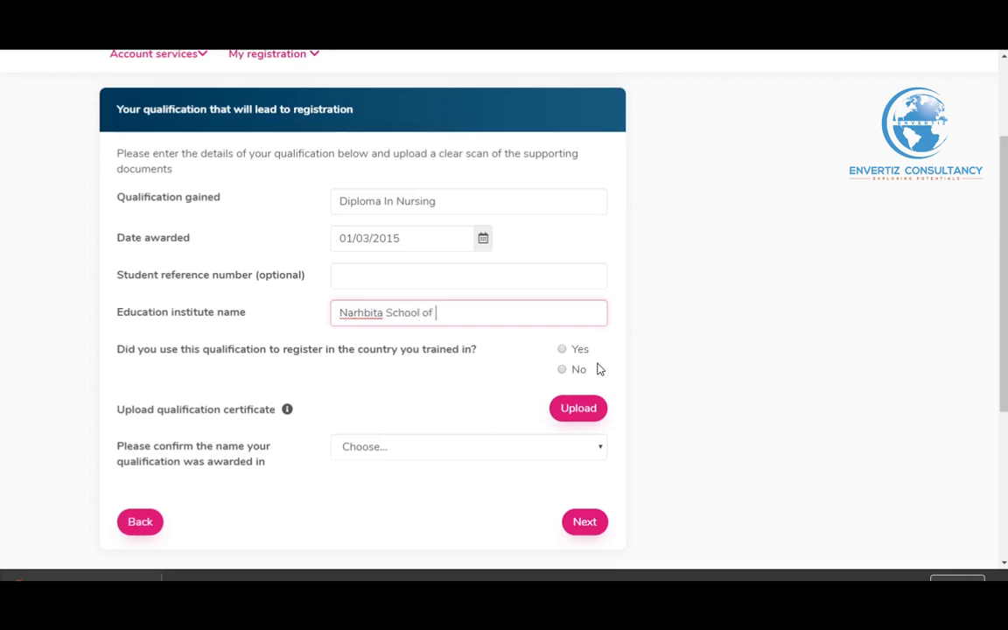
type("Nursing. Tema")
left_click(564, 353)
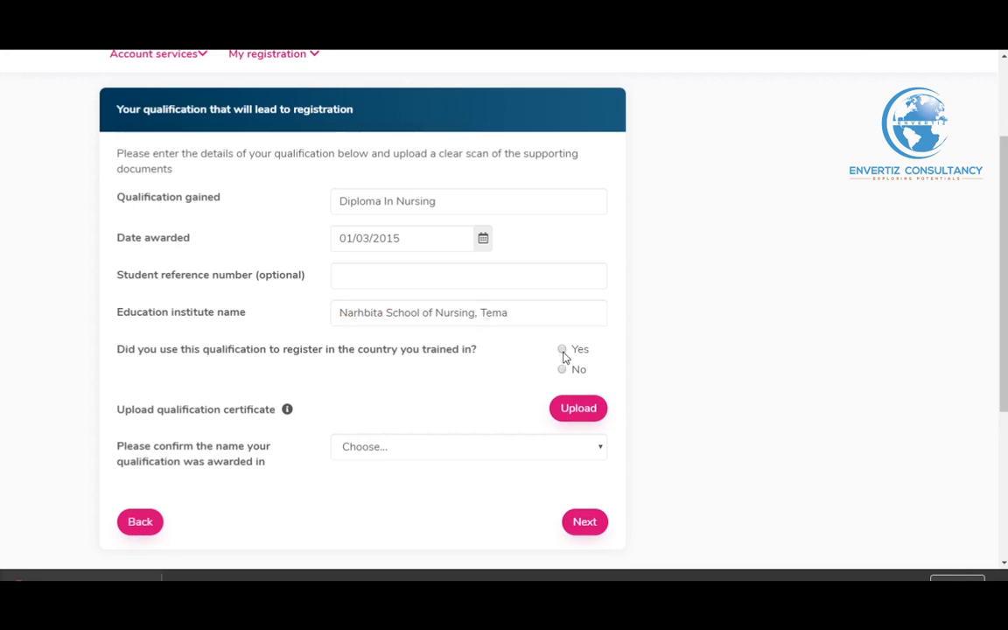
scroll(450, 379, "down", 1)
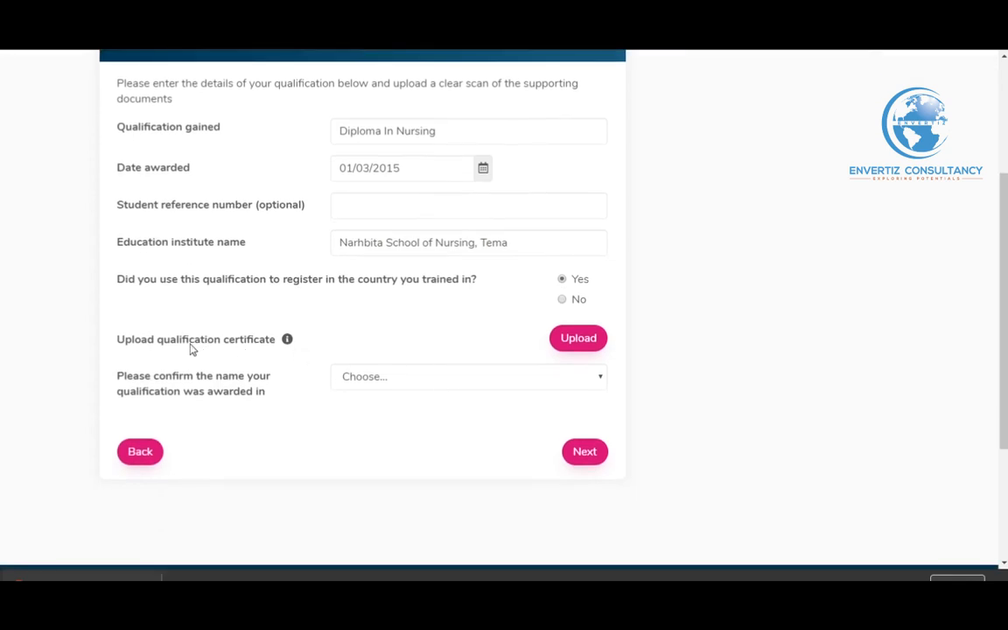
mouse_move(292, 347)
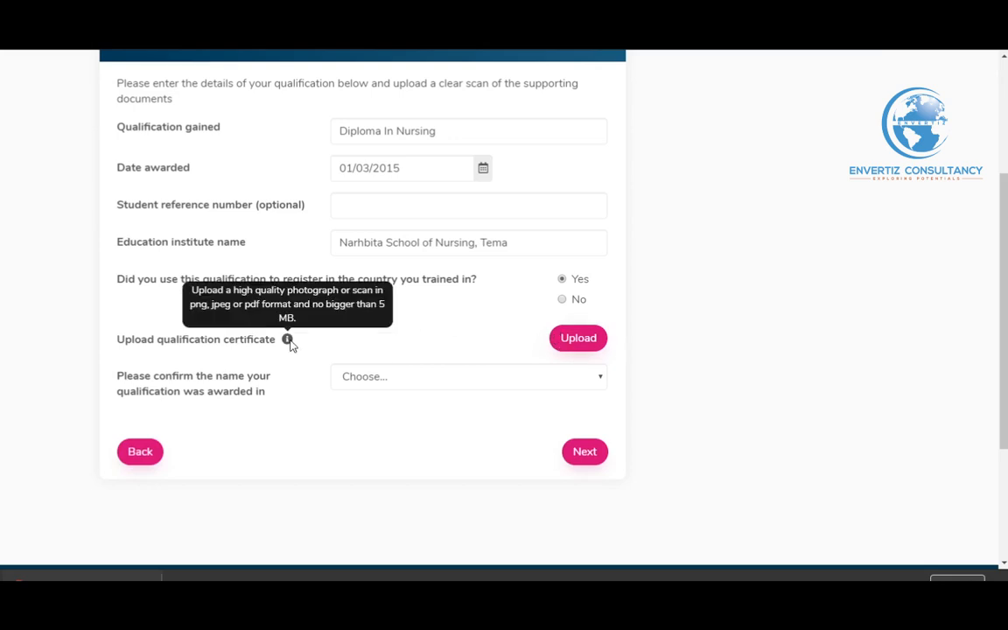
Upload the Degree certificate file as the qualification certificate
left_click(574, 340)
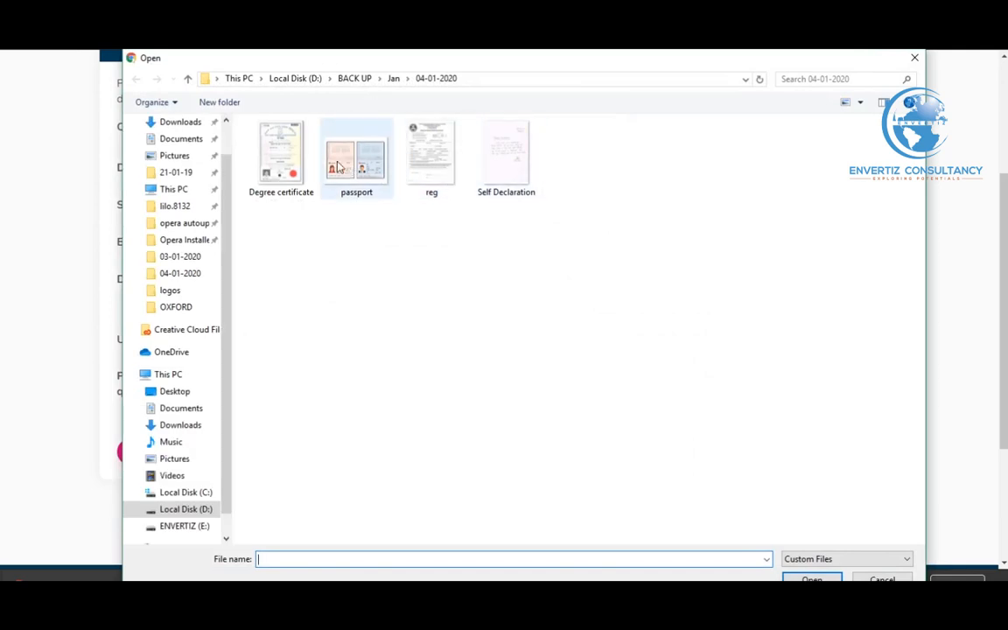
left_click(431, 166)
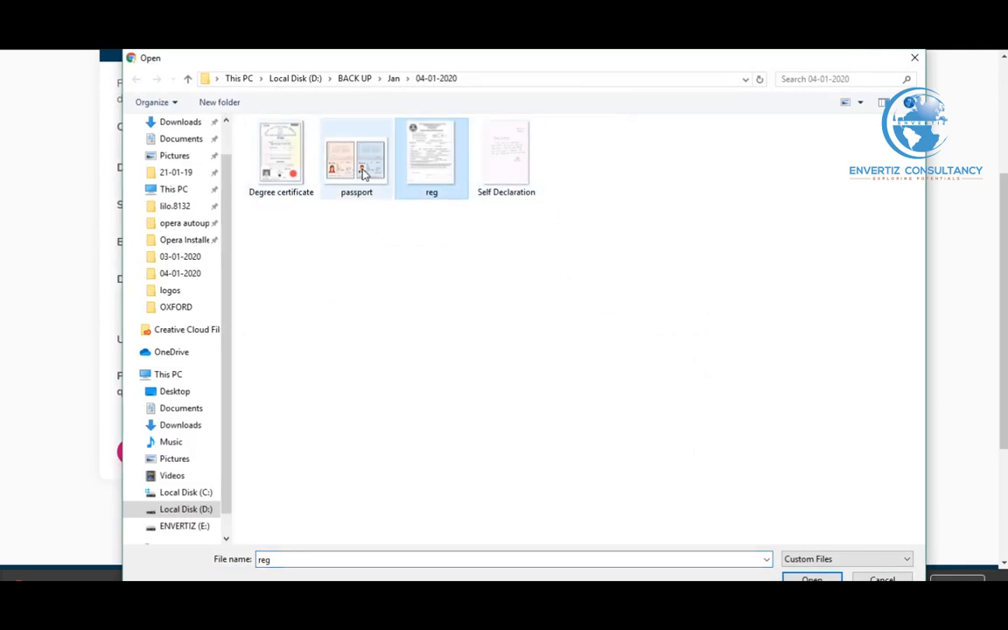
left_click(281, 159)
left_click(814, 580)
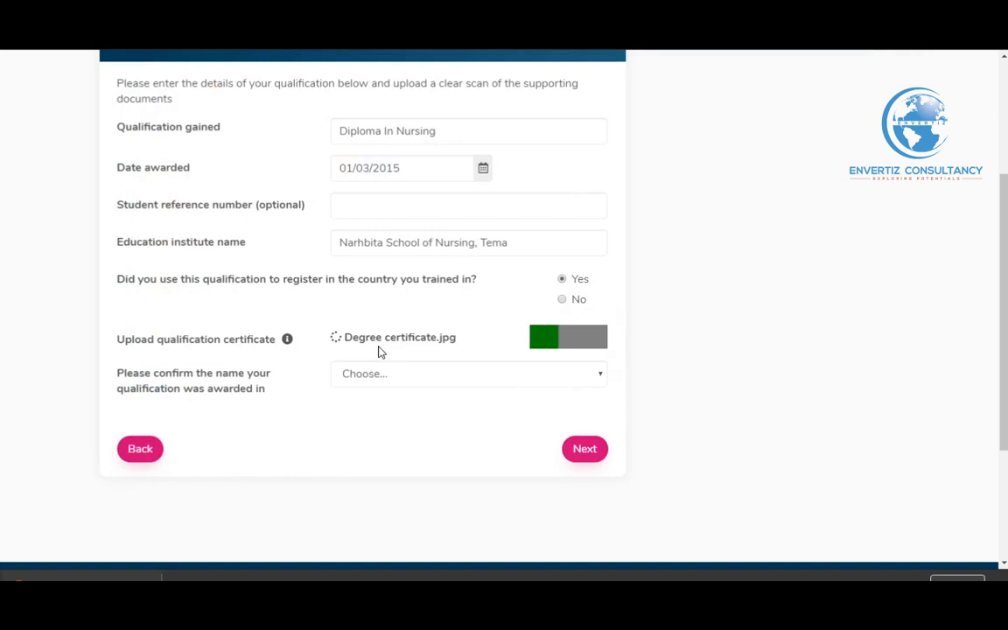
Set the name the qualification was awarded in to Other and continue
scroll(379, 352, "down", 3)
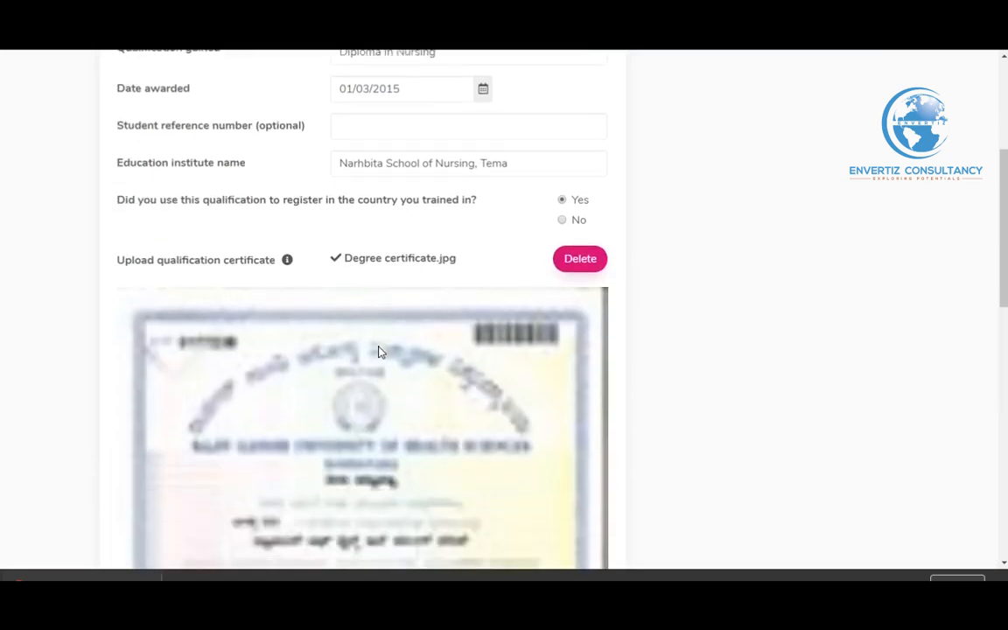
scroll(379, 352, "down", 10)
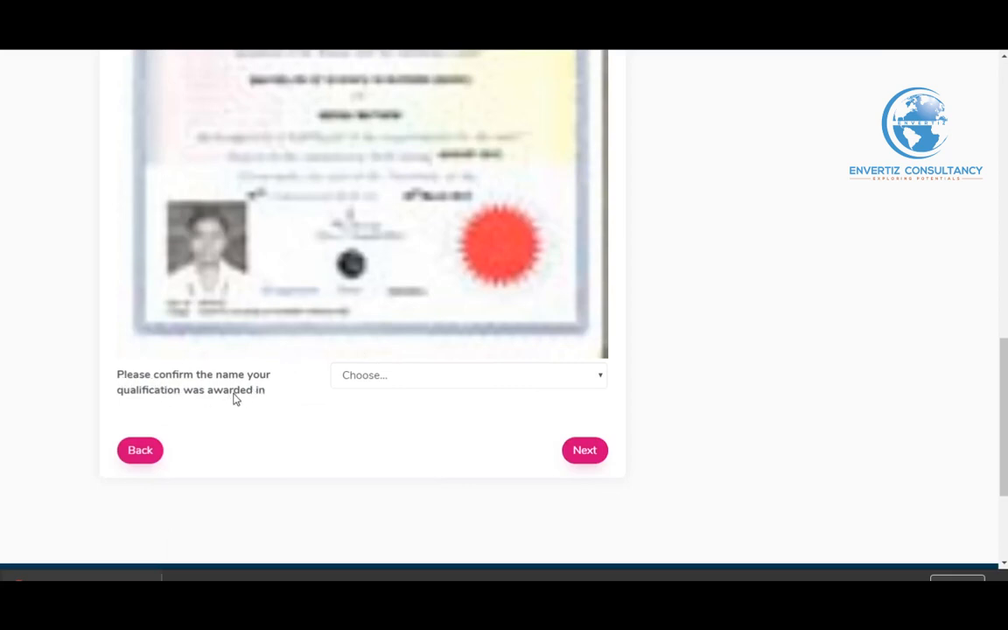
scroll(262, 394, "down", 2)
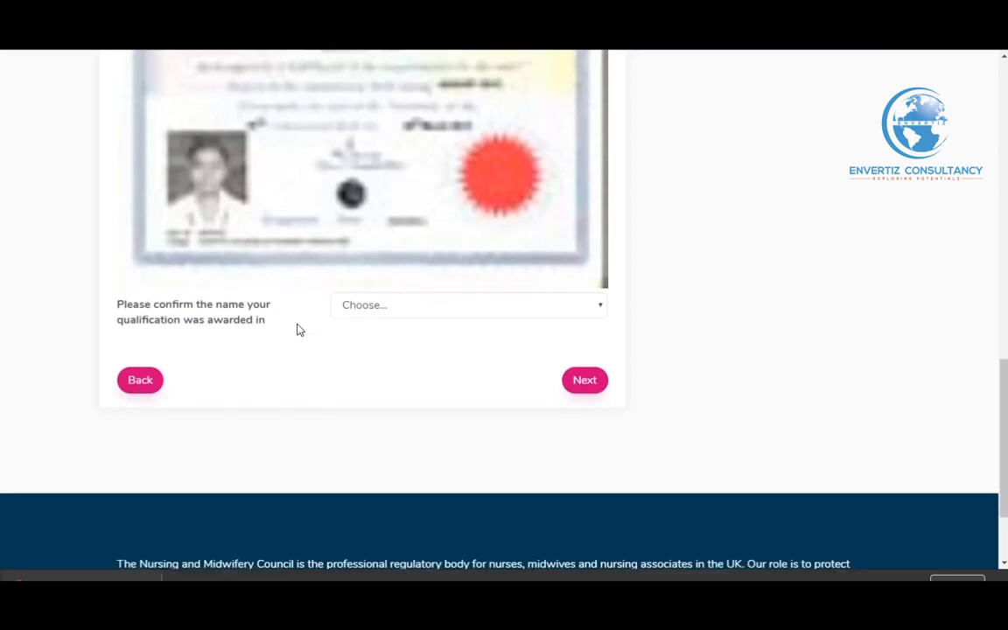
left_click(408, 315)
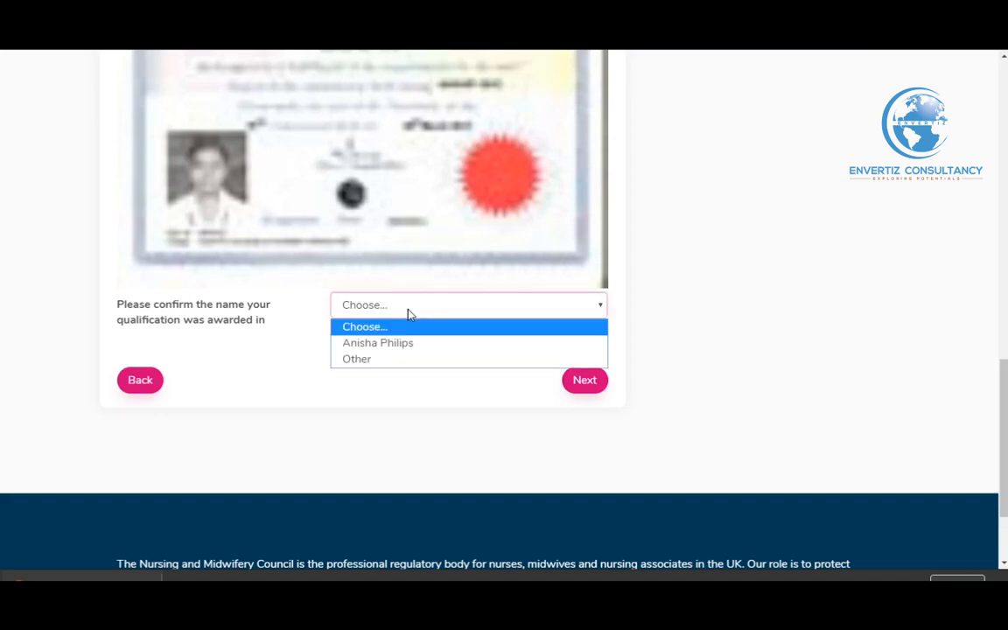
left_click(405, 358)
left_click(580, 381)
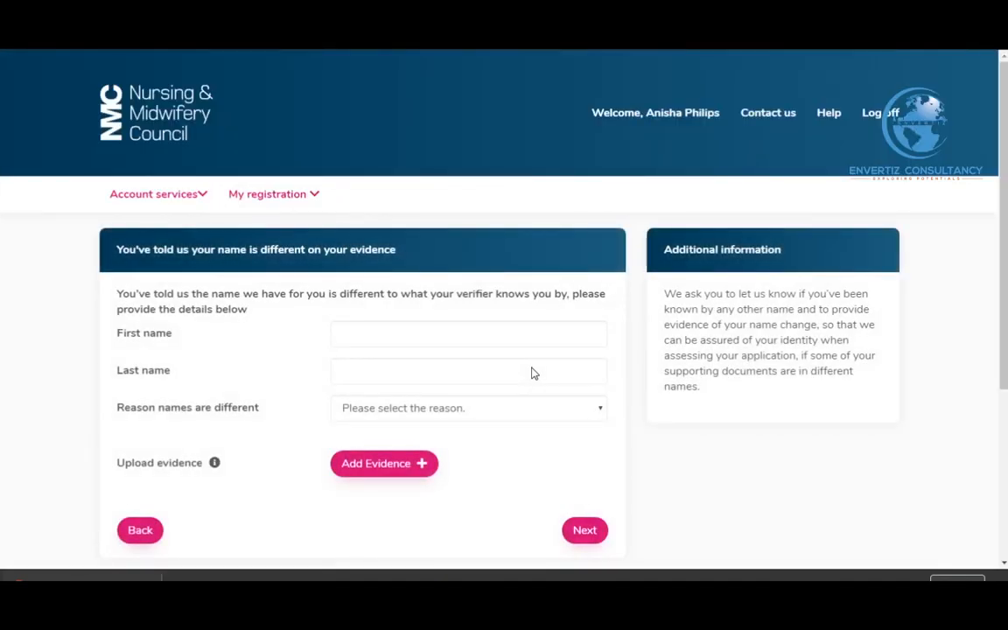
Enter the applicant's first and last name as shown on the evidence
scroll(525, 376, "down", 1)
left_click(395, 253)
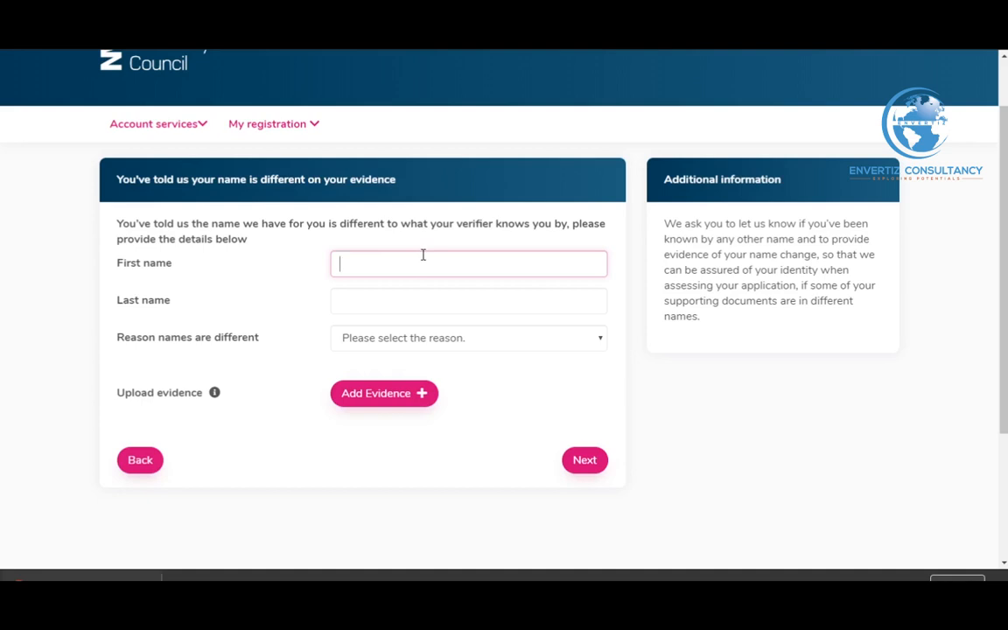
left_click(402, 302)
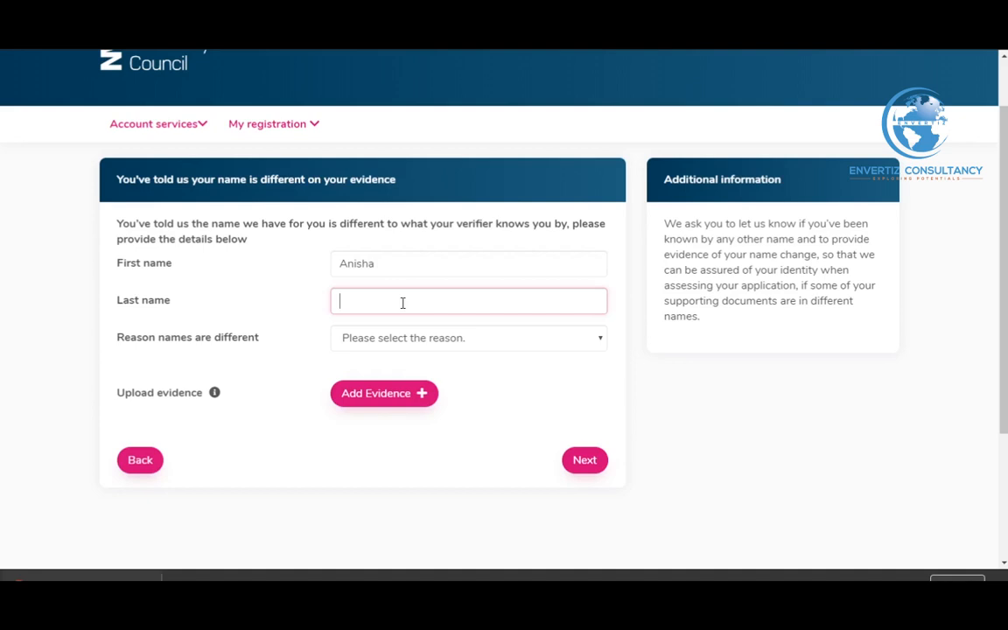
Choose Other as the reason the names are different
left_click(419, 343)
left_click(399, 424)
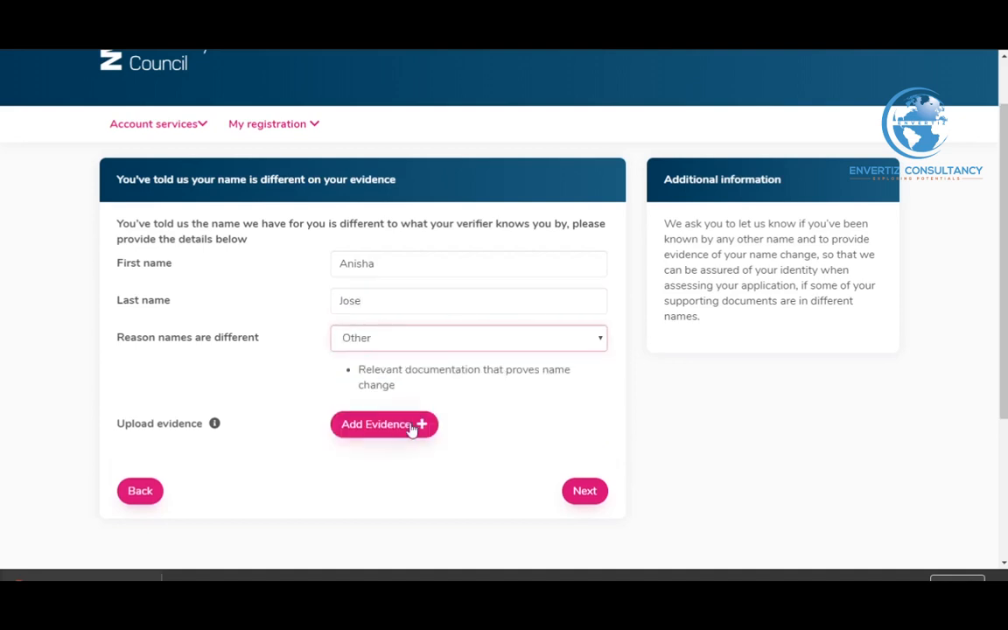
left_click(404, 348)
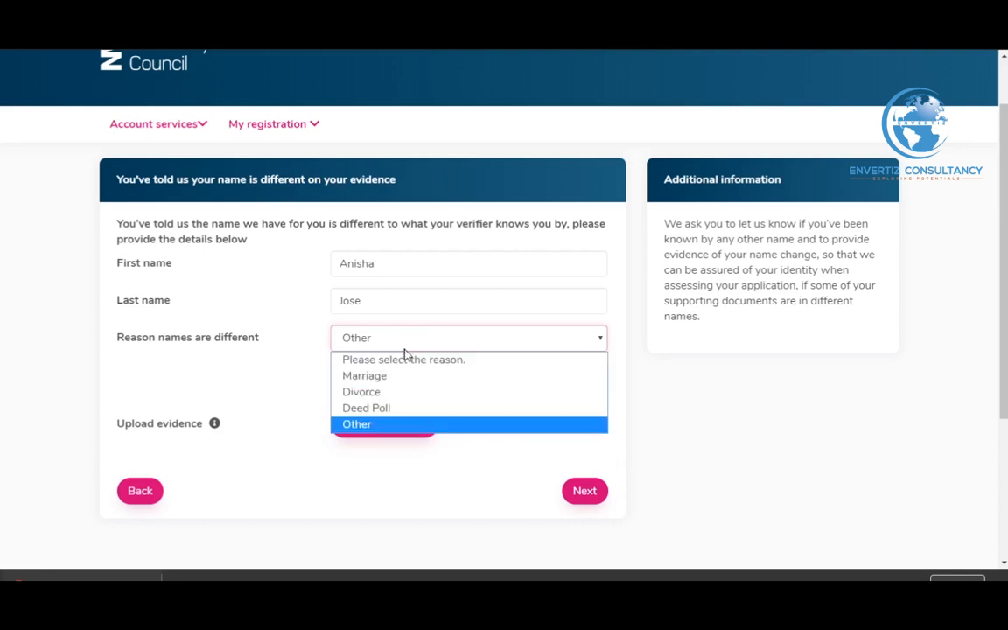
left_click(403, 423)
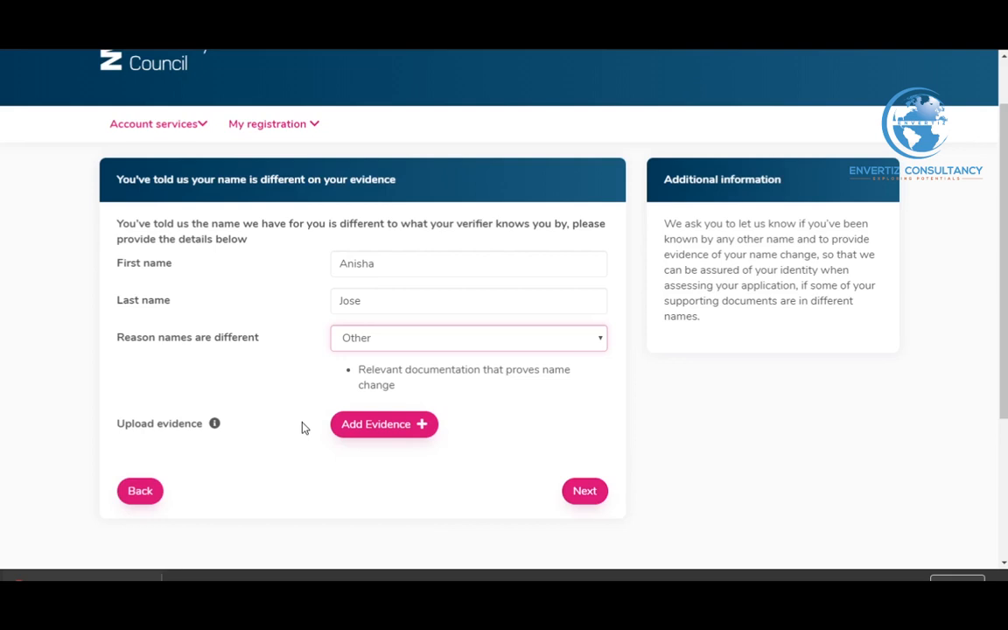
Upload the Self Declaration scan as evidence of the name change
left_click(371, 425)
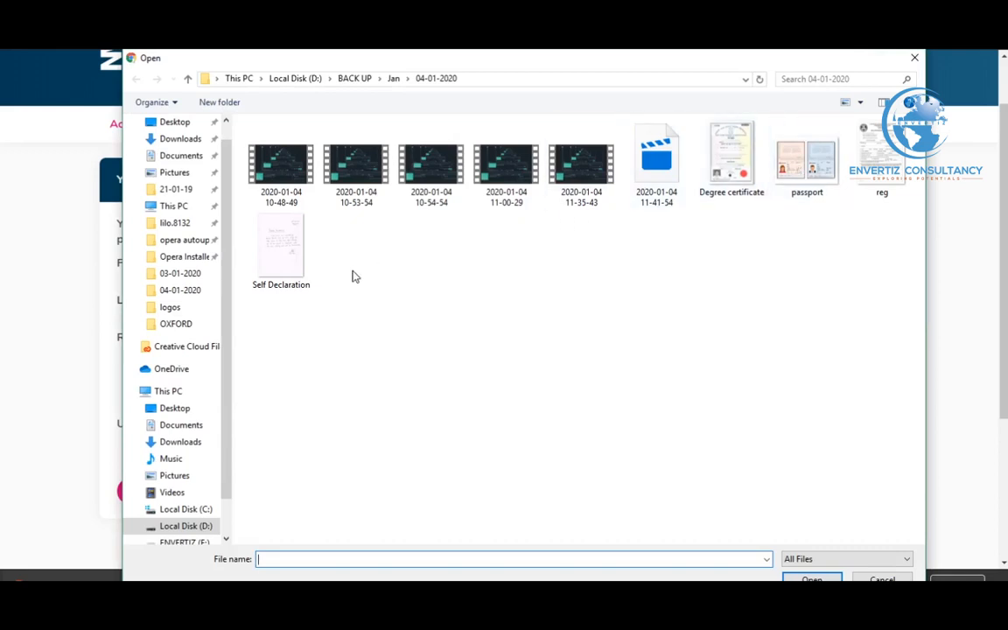
left_click(279, 242)
double_click(279, 241)
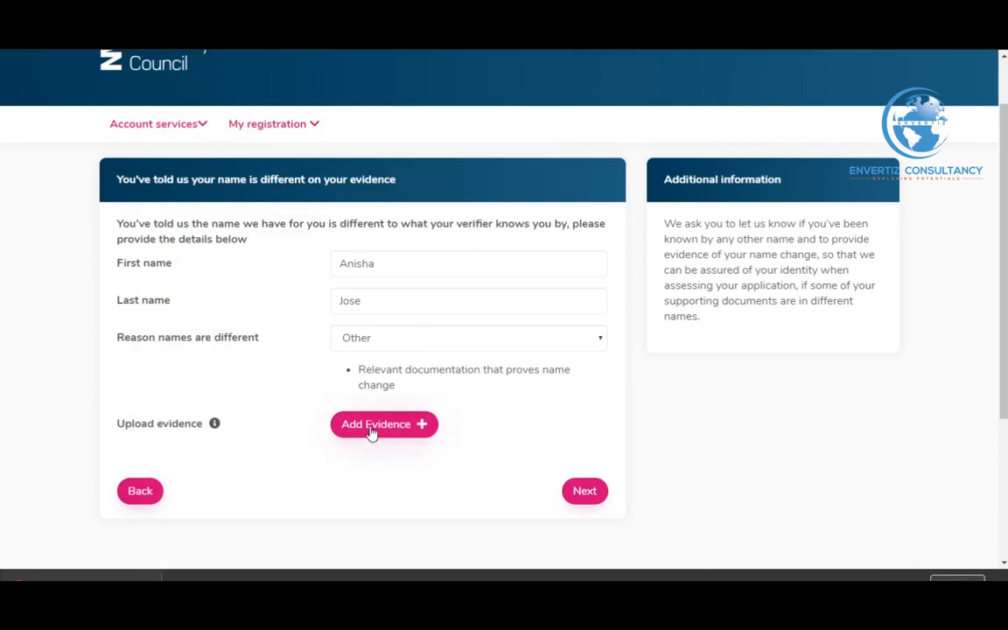
scroll(372, 428, "down", 5)
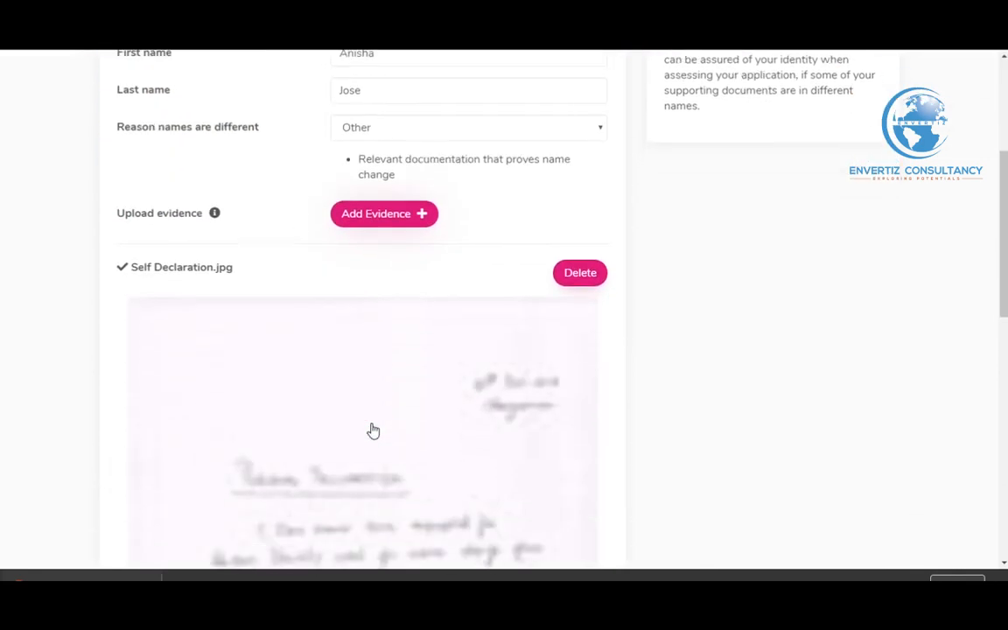
scroll(372, 429, "down", 3)
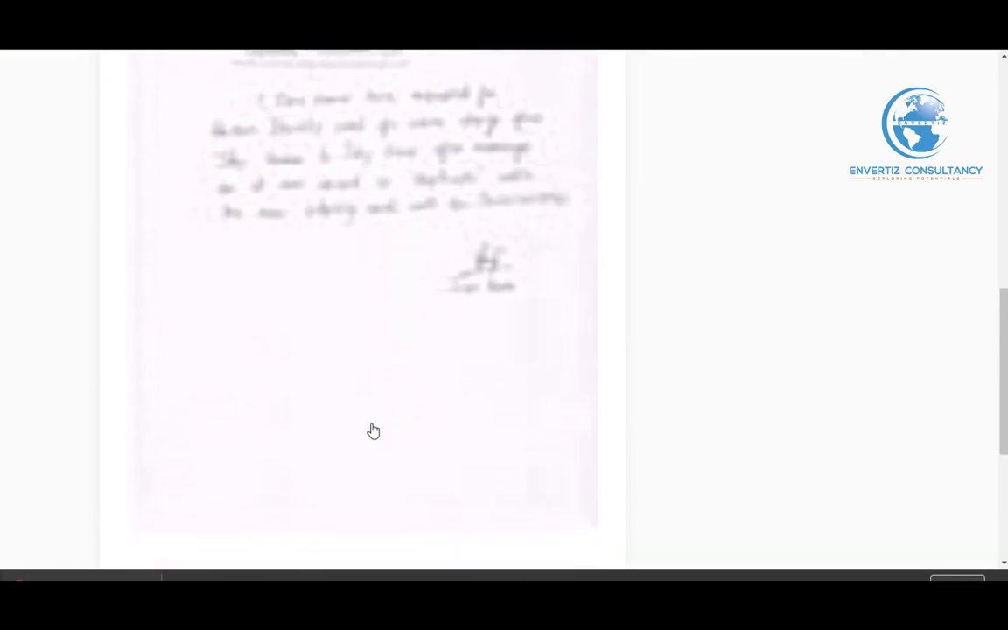
scroll(394, 430, "up", 8)
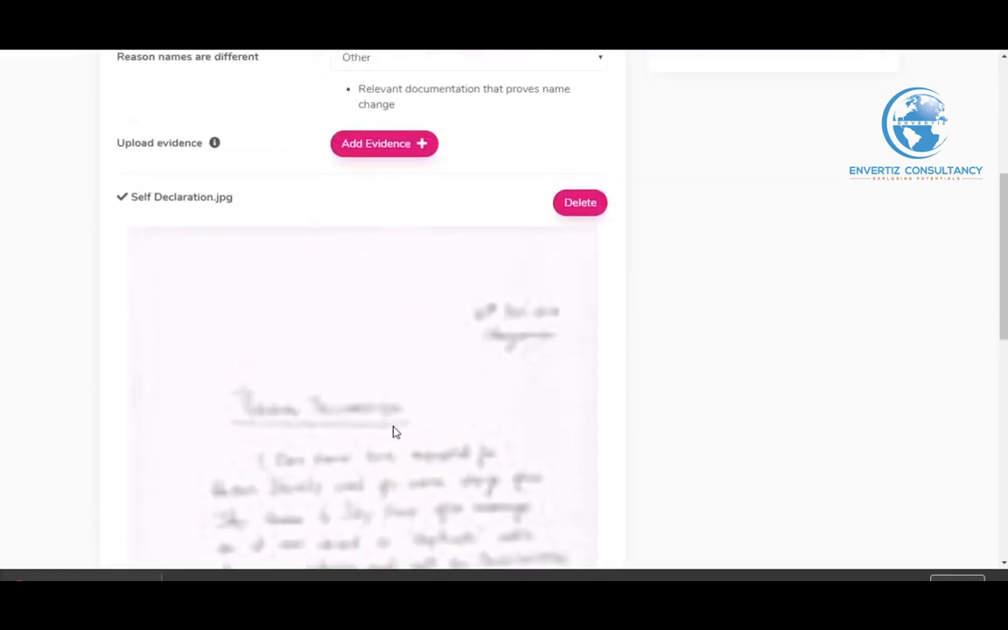
scroll(395, 431, "down", 8)
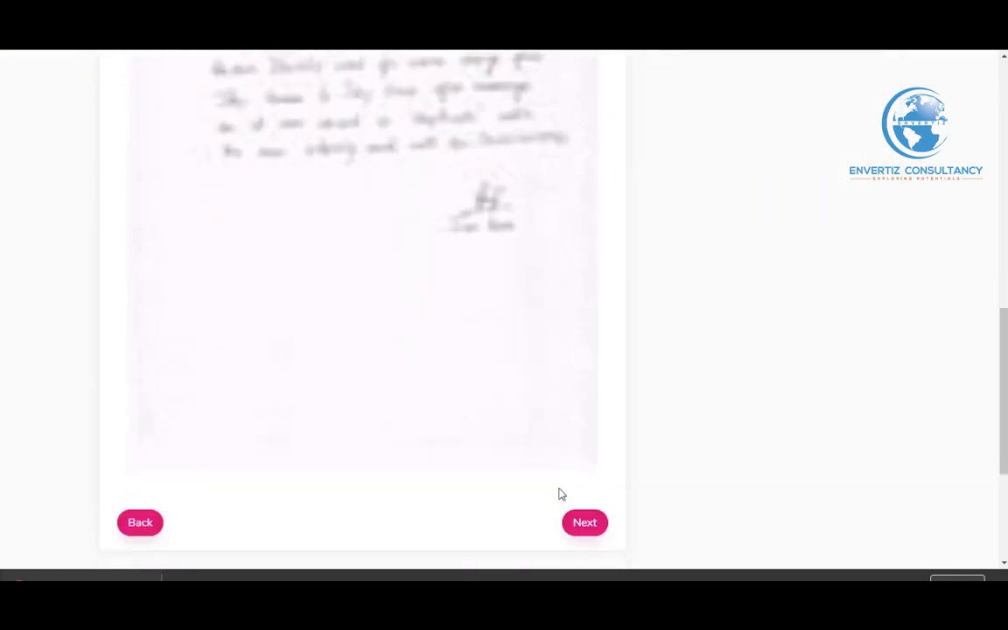
Submit the name-difference page and tick Yes on 'Have you been registered?'
left_click(583, 522)
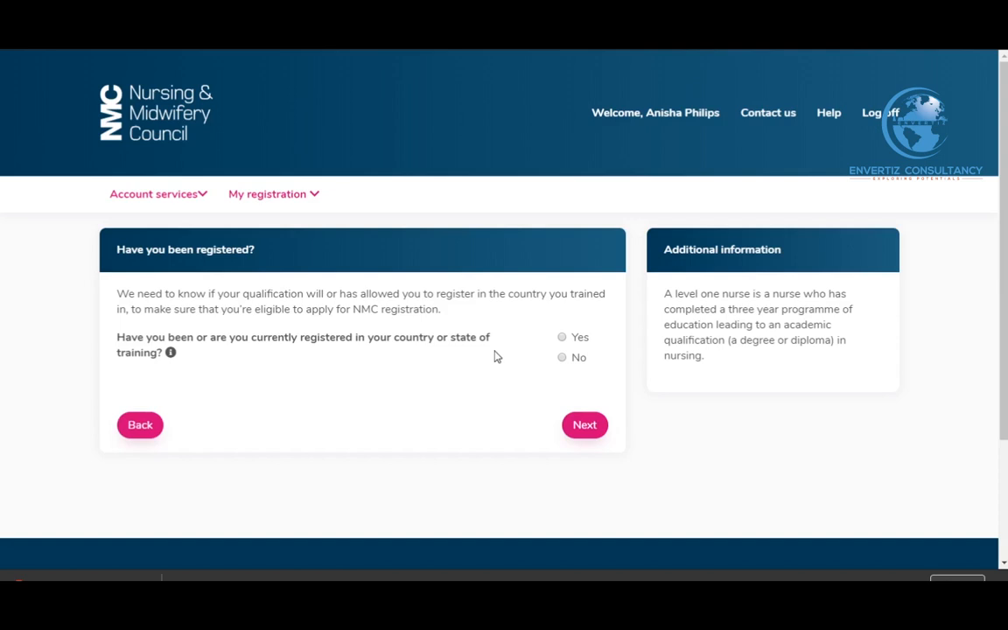
mouse_move(172, 354)
left_click(563, 339)
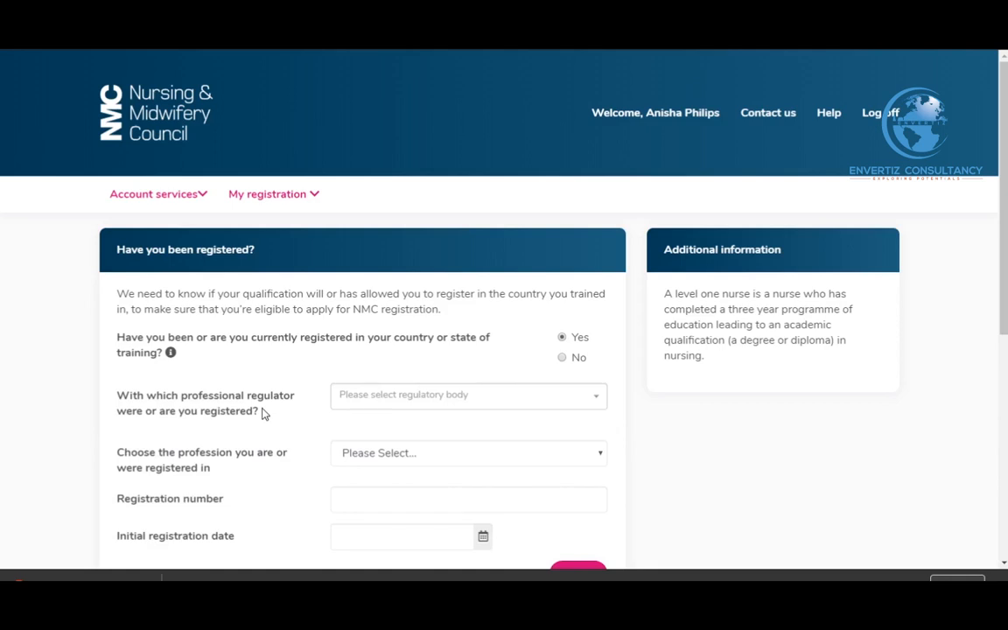
Search the professional regulator list for ghana, afri, nigeria and india
scroll(264, 414, "down", 2)
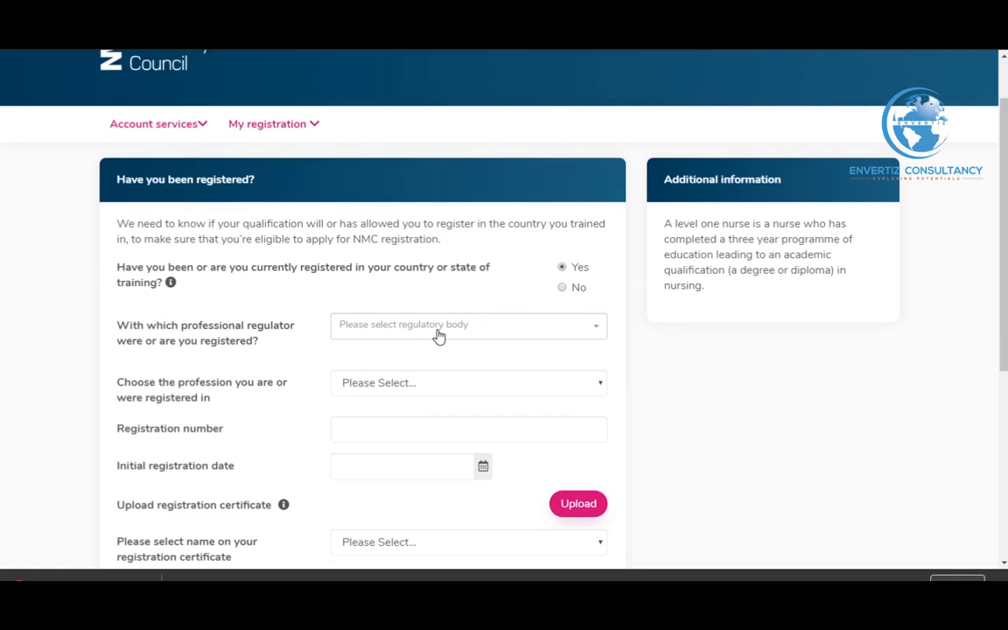
left_click(439, 337)
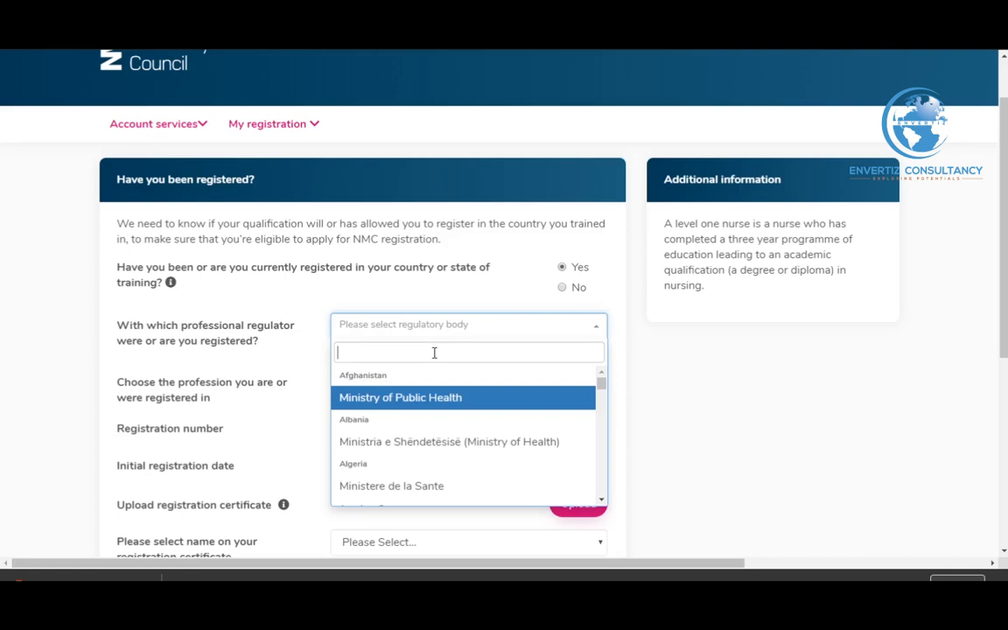
type("ghana")
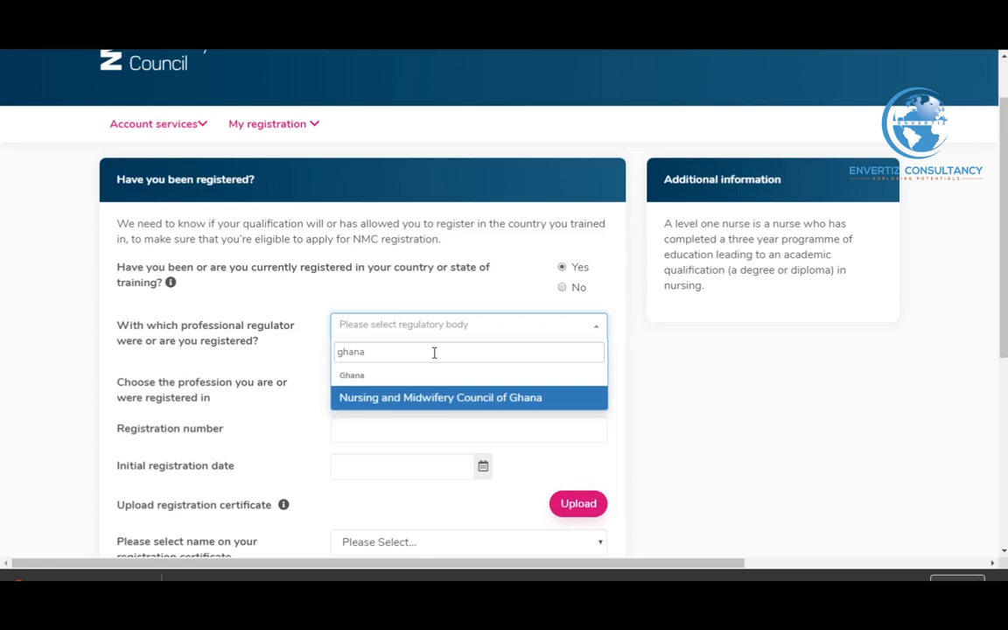
key("BackSpace")
key("BackSpace")
key("BackSpace")
key("BackSpace")
key("BackSpace")
type("afri")
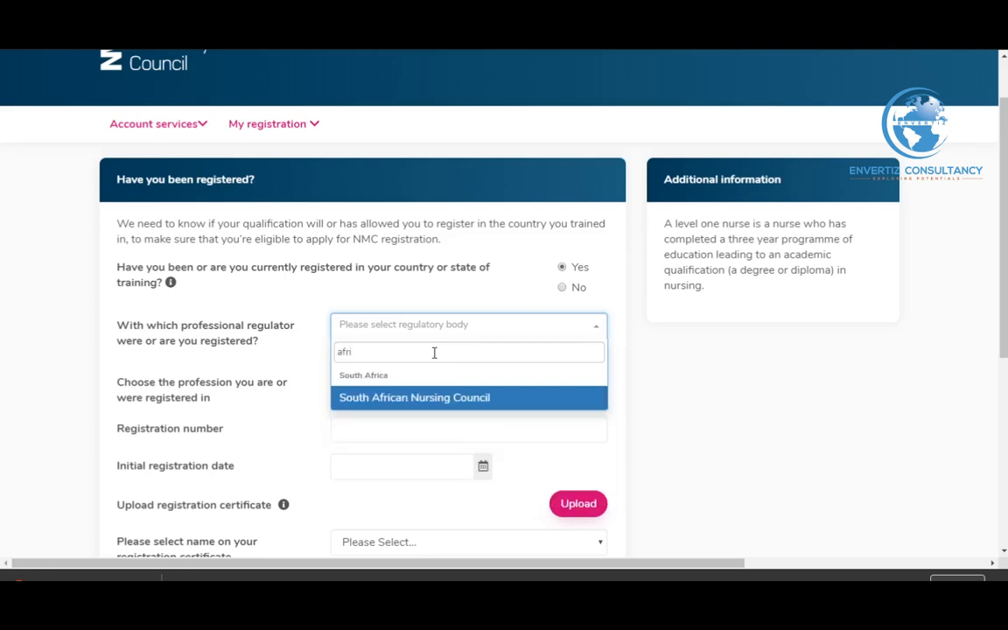
key("BackSpace")
key("BackSpace")
key("BackSpace")
key("BackSpace")
type("ni")
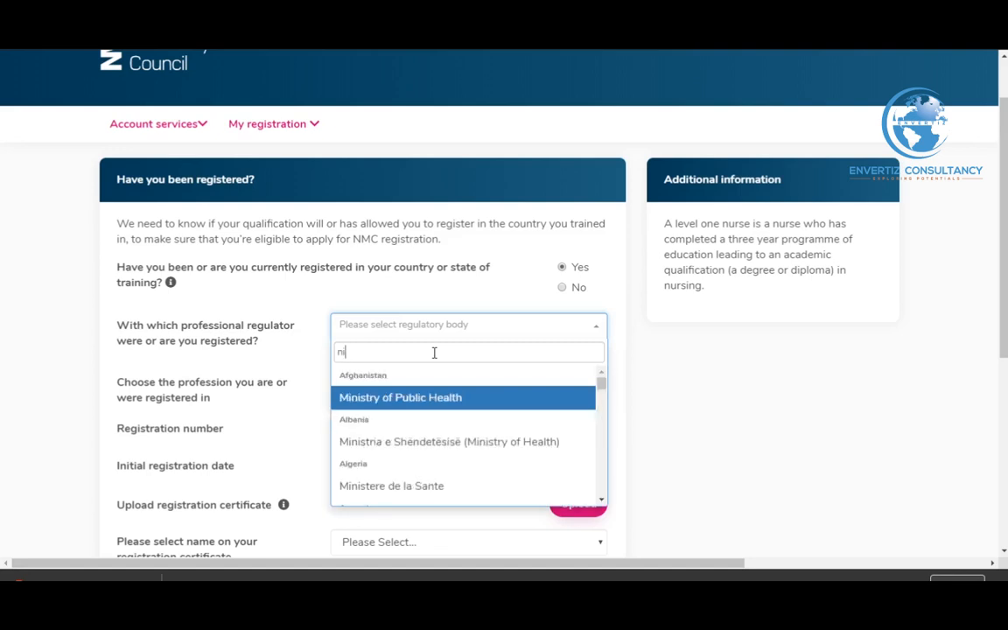
type("geria")
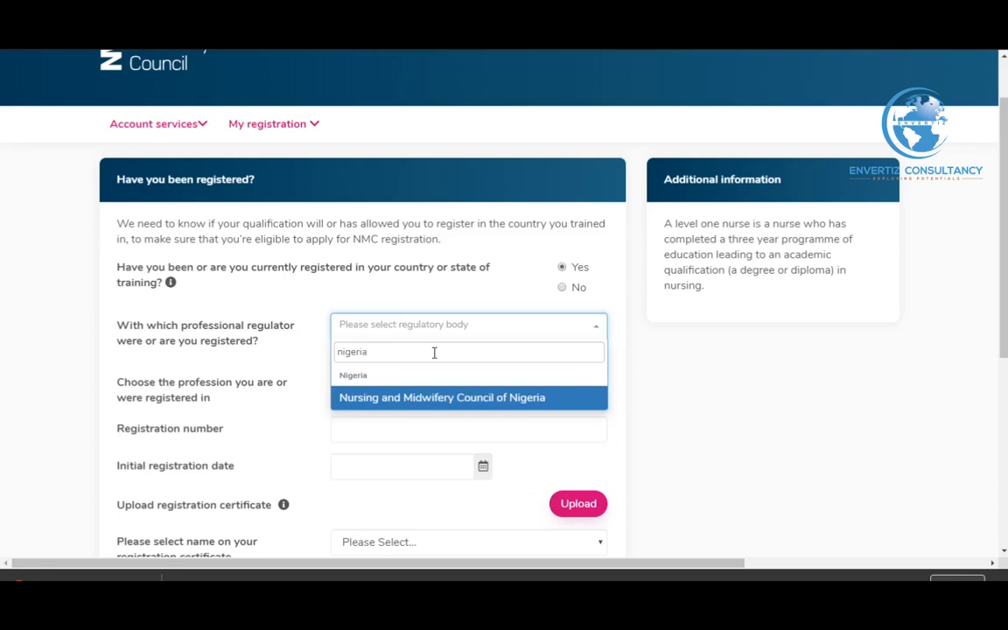
key("BackSpace")
key("BackSpace")
key("BackSpace")
key("BackSpace")
key("BackSpace")
key("BackSpace")
key("BackSpace")
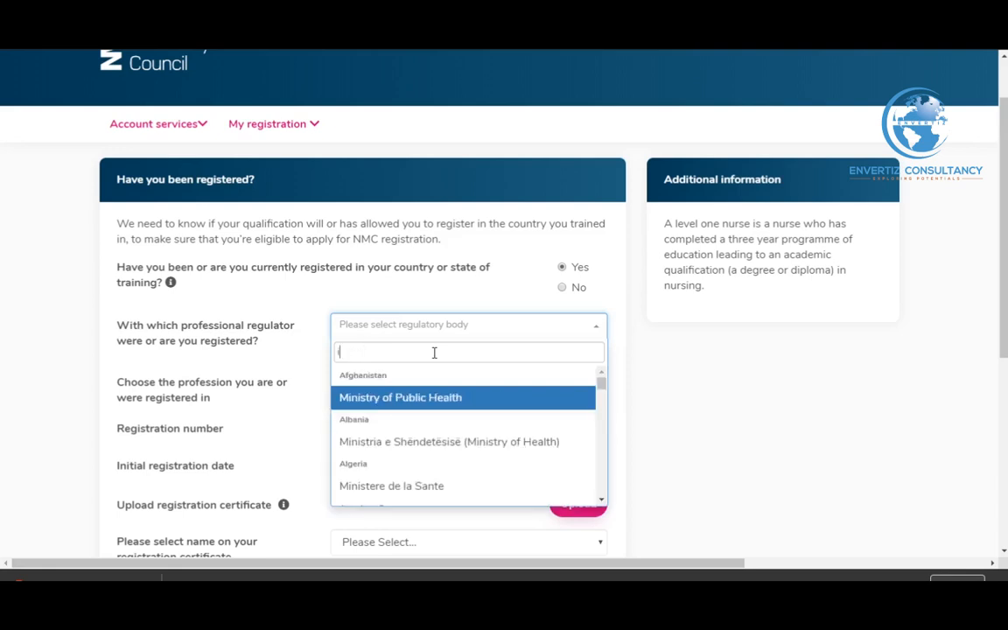
type("india")
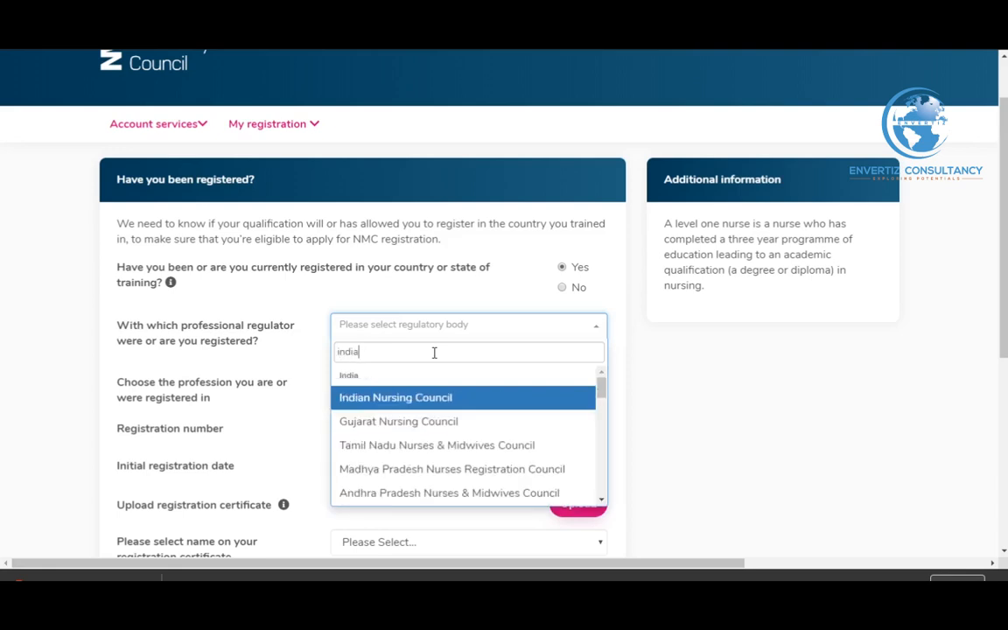
Select Nursing and Midwifery Council of Ghana as regulator and Nurse as profession
scroll(450, 410, "down", 3)
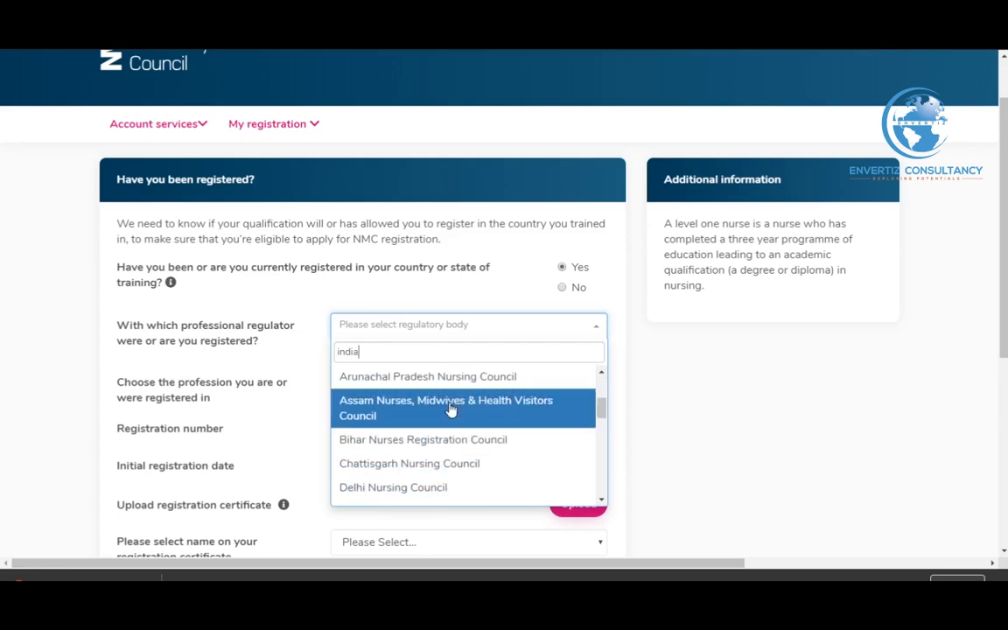
scroll(460, 410, "down", 4)
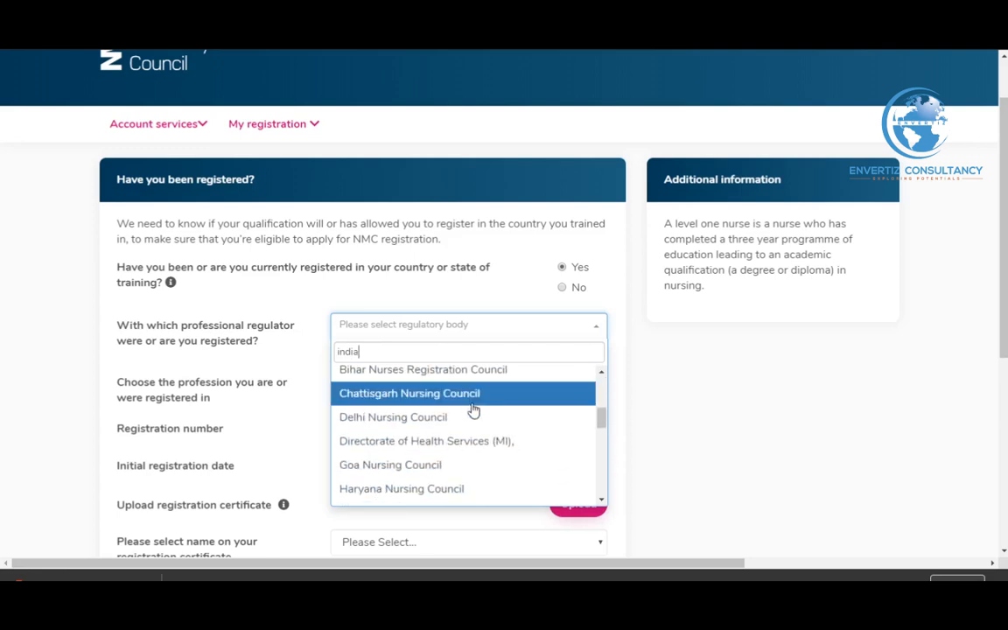
scroll(474, 409, "down", 5)
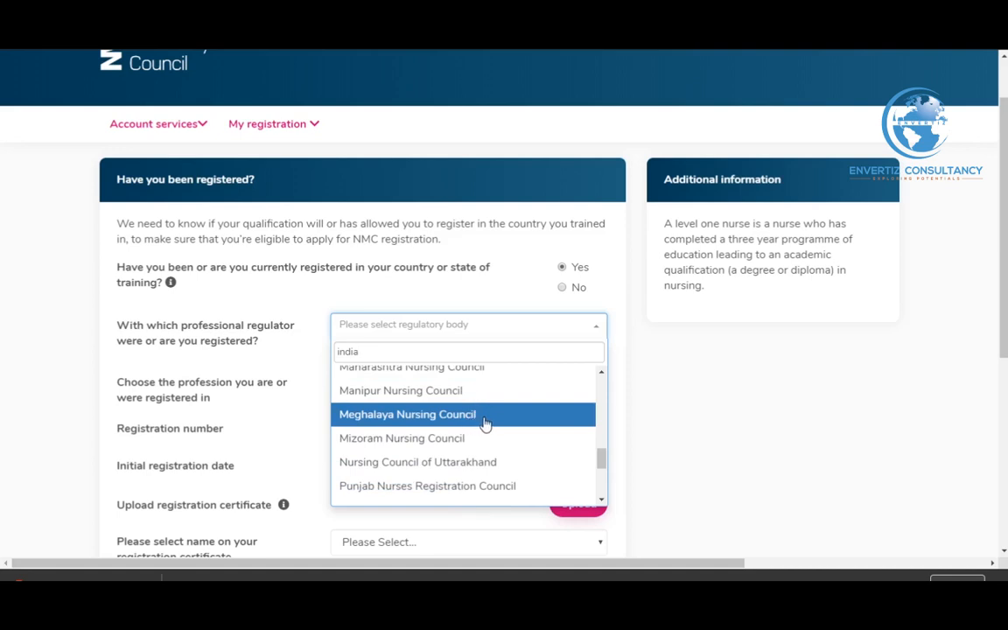
scroll(484, 415, "up", 6)
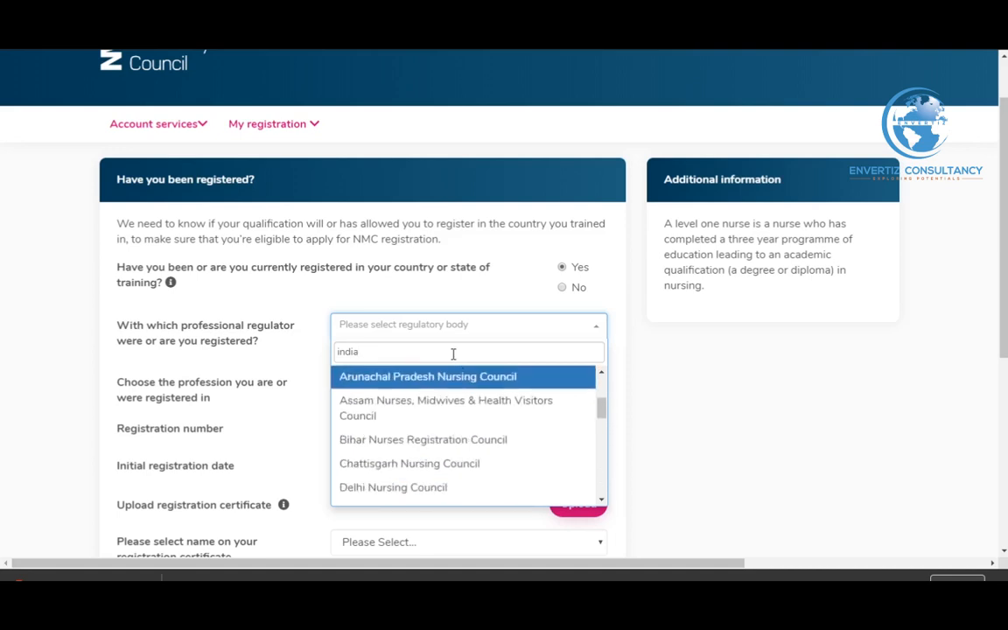
key("BackSpace")
key("BackSpace")
key("BackSpace")
key("BackSpace")
key("BackSpace")
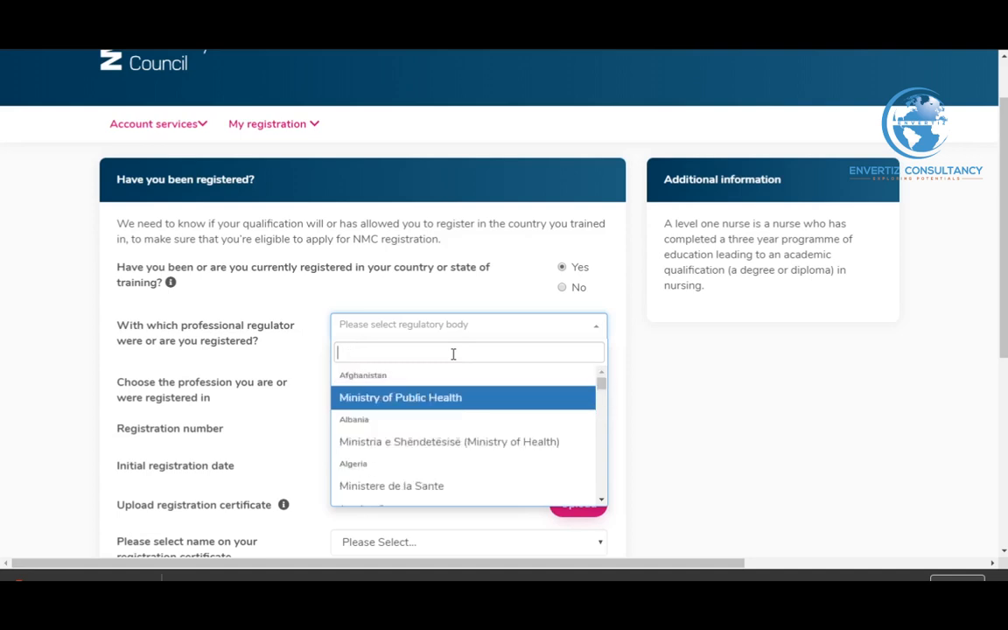
type("ghan")
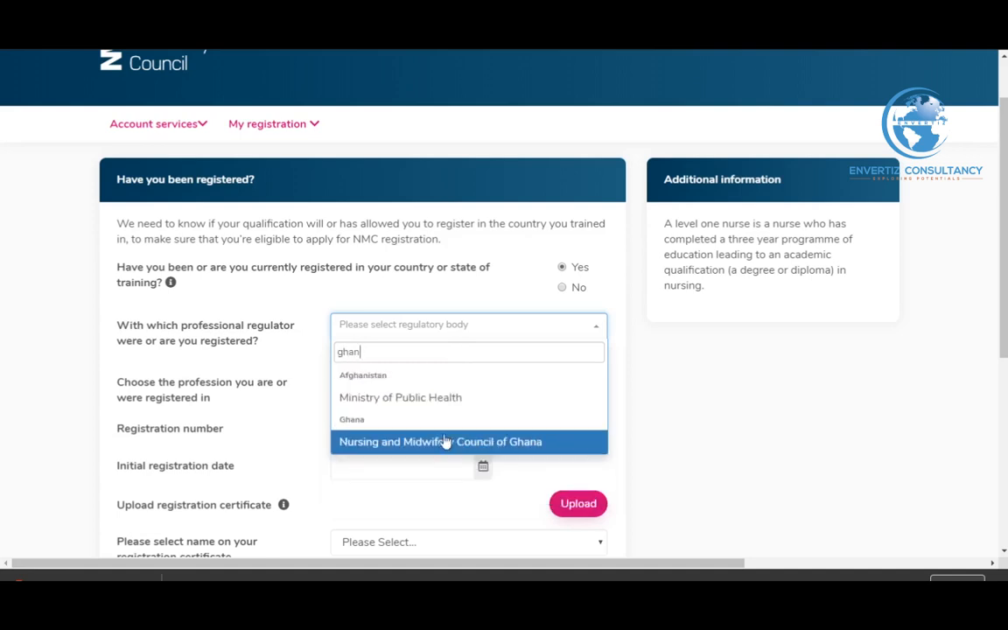
left_click(448, 444)
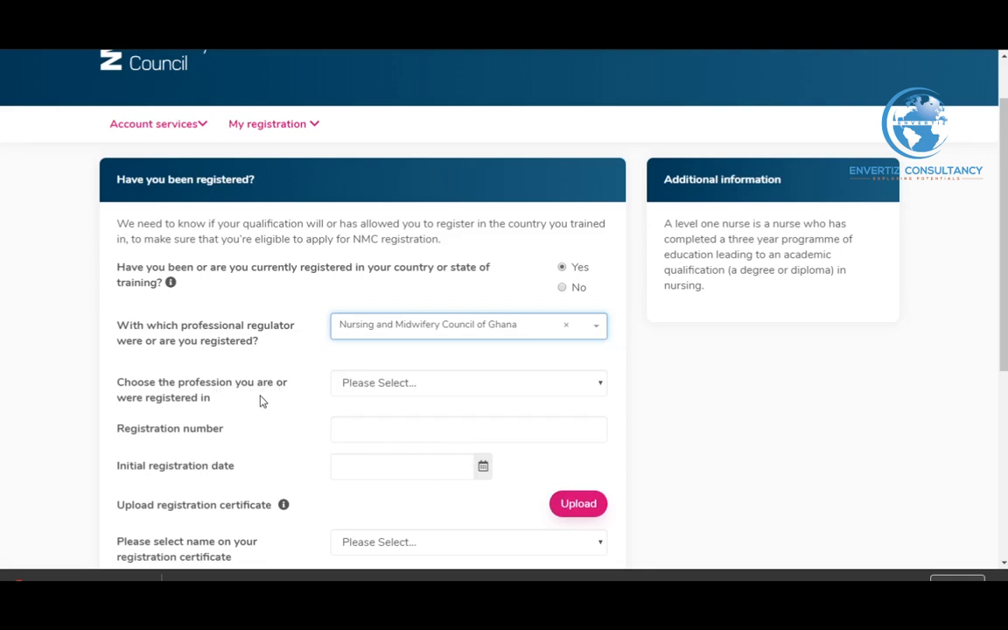
left_click(427, 393)
left_click(407, 421)
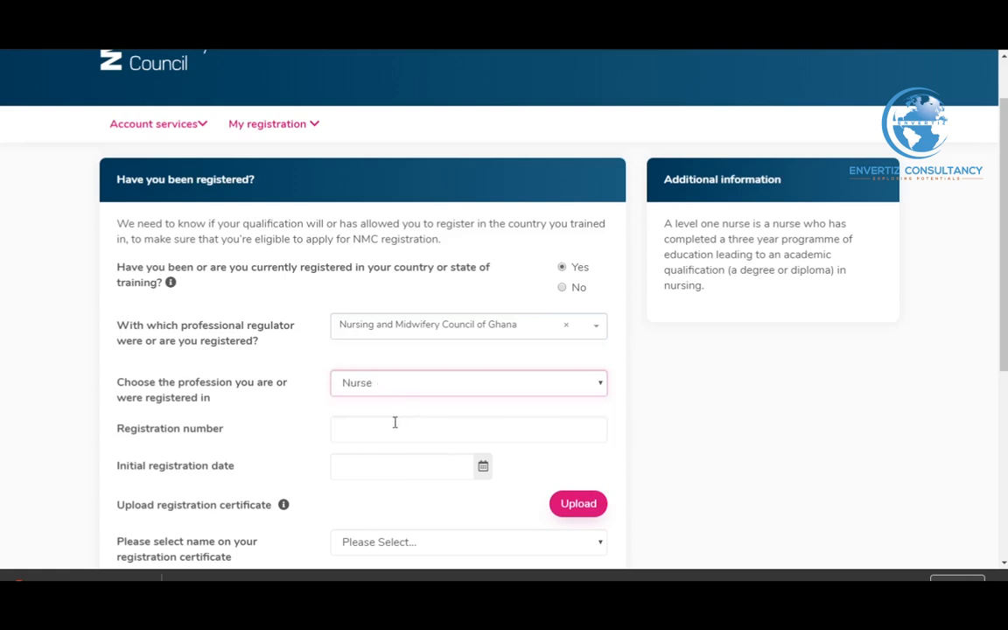
left_click(382, 422)
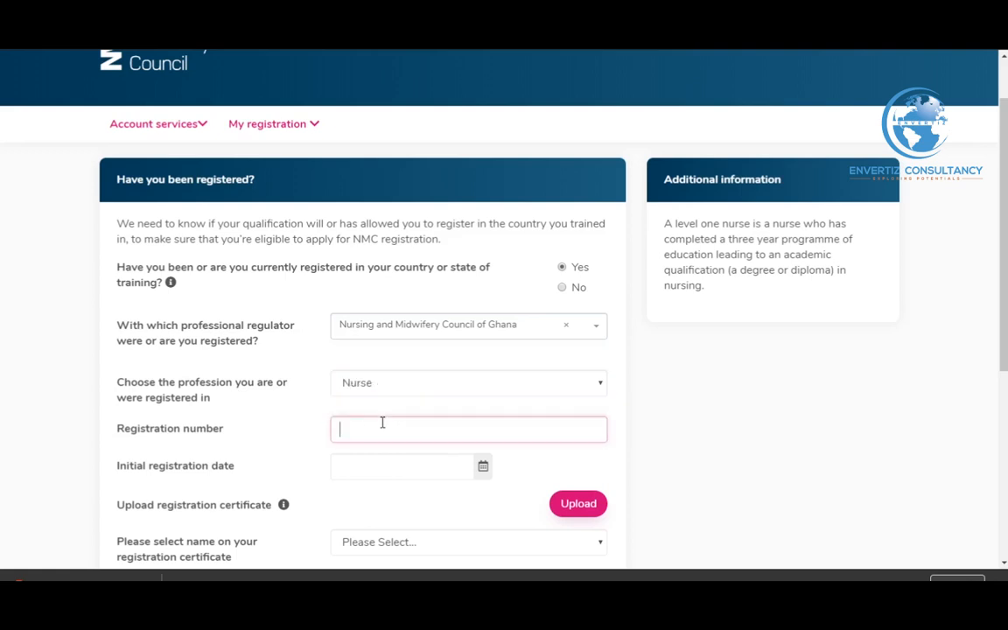
Enter the registration number and pick 1 July 2016 as the initial registration date
scroll(427, 463, "down", 2)
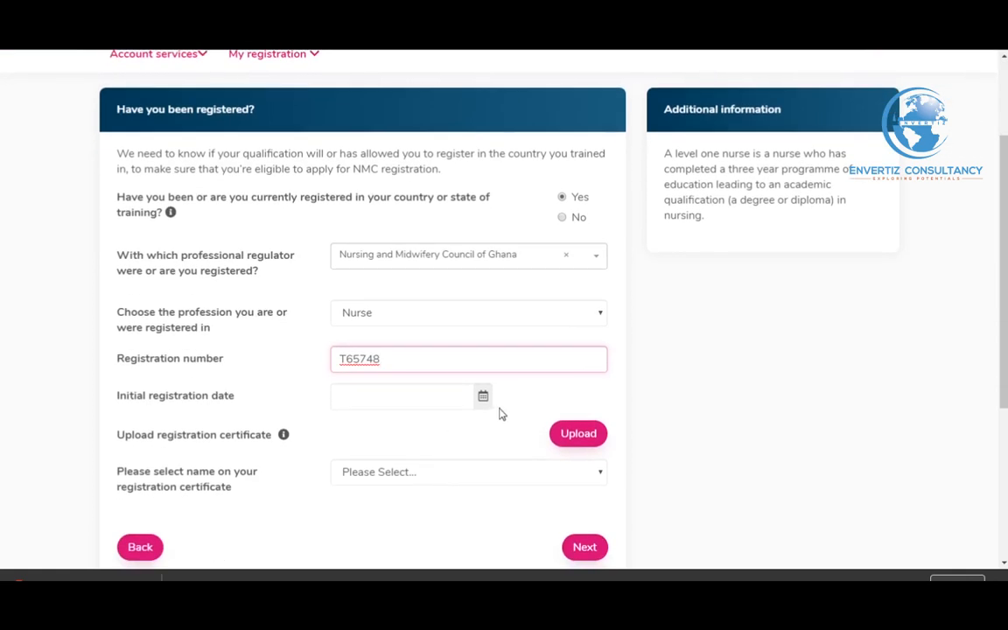
left_click(482, 396)
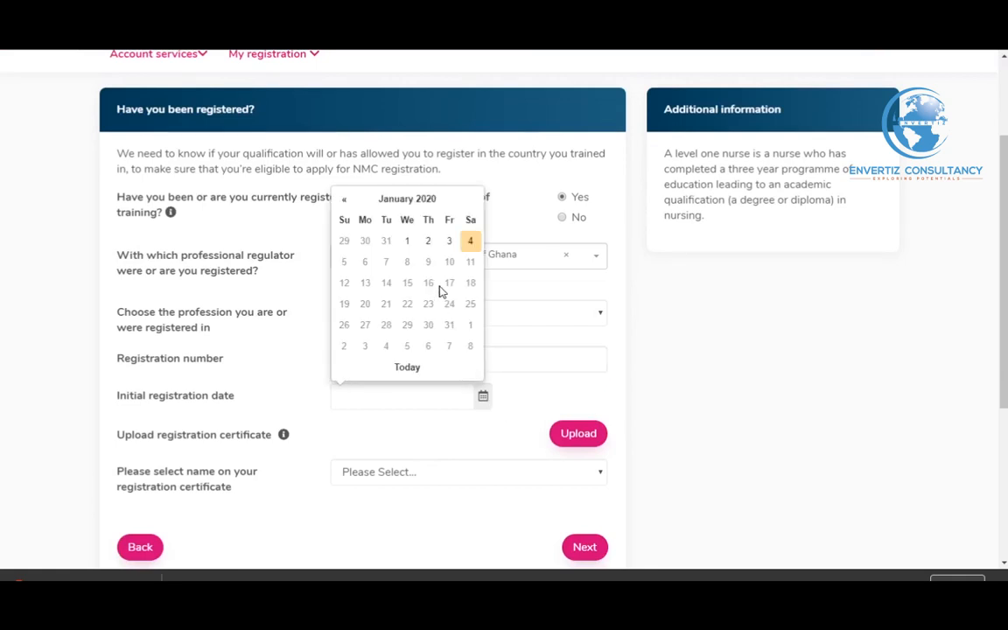
left_click(385, 201)
left_click(398, 203)
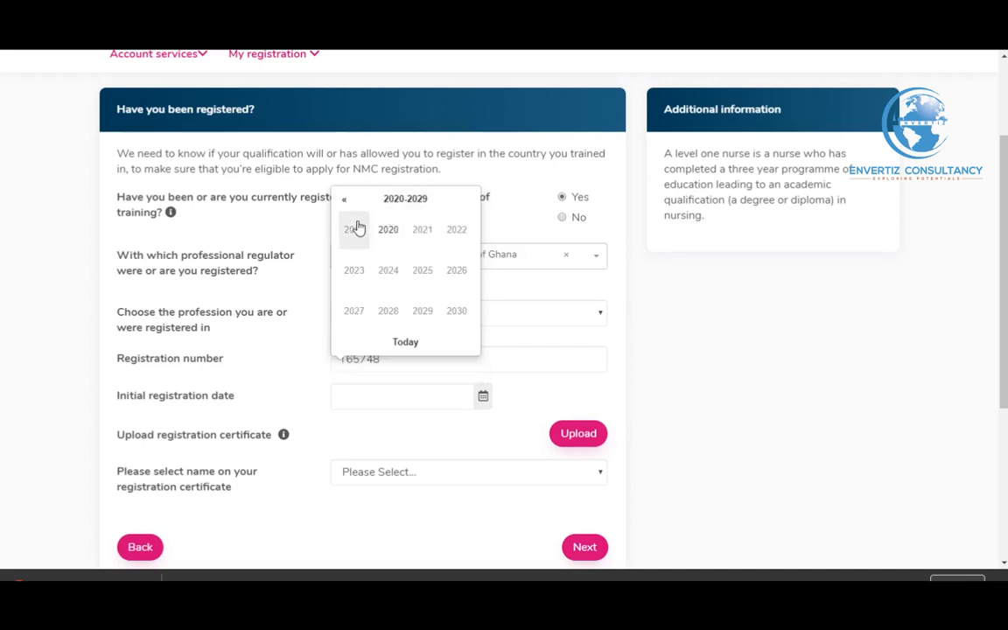
left_click(344, 198)
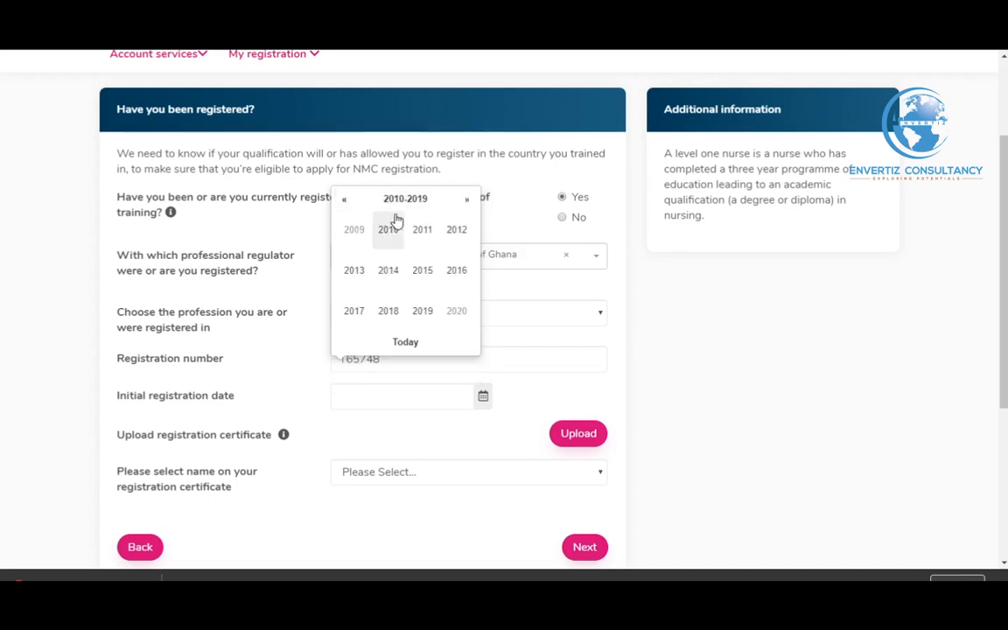
left_click(453, 273)
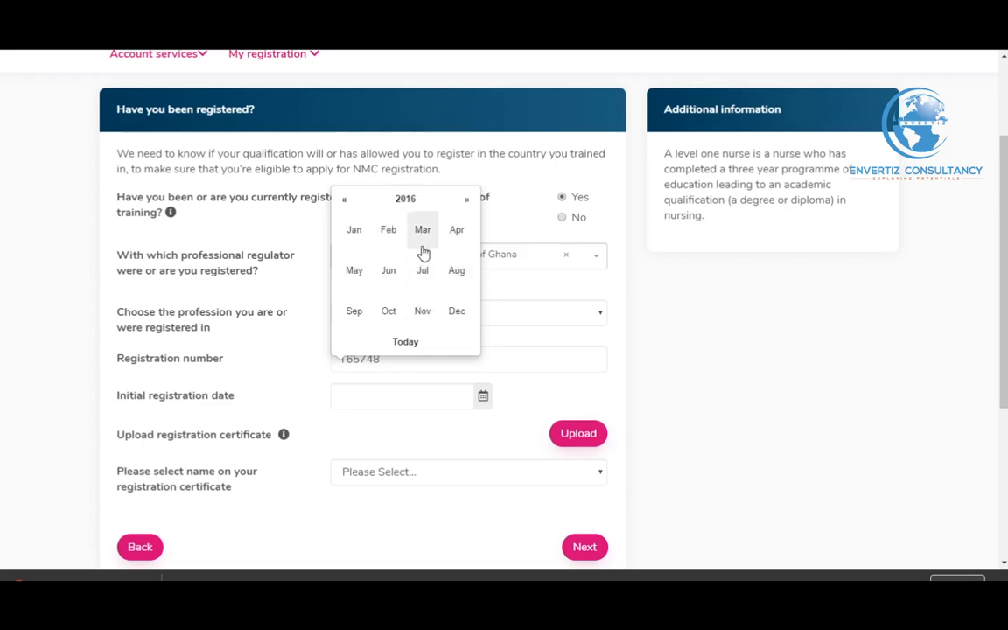
left_click(421, 270)
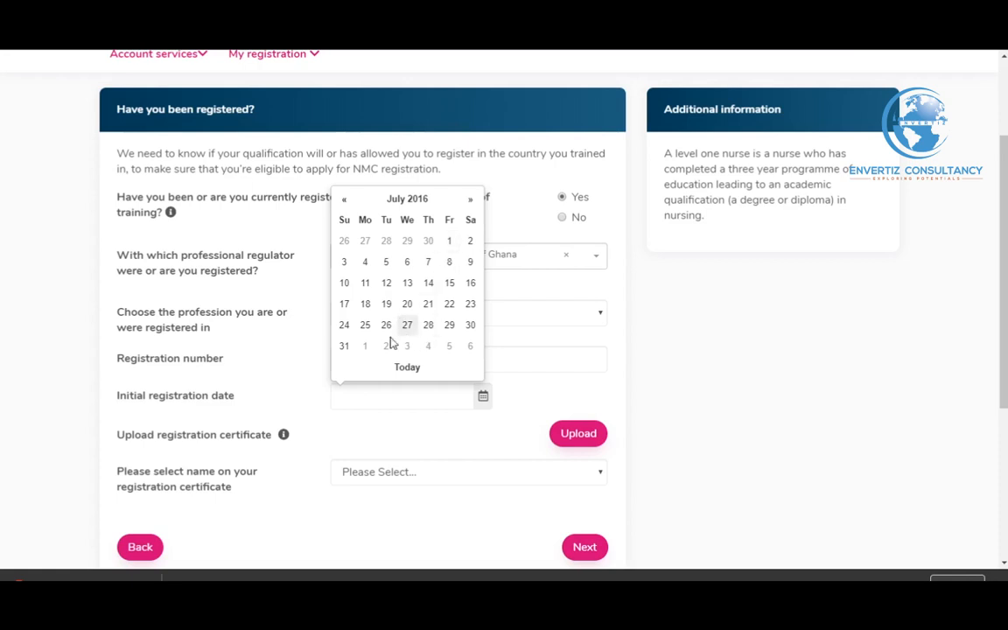
left_click(451, 243)
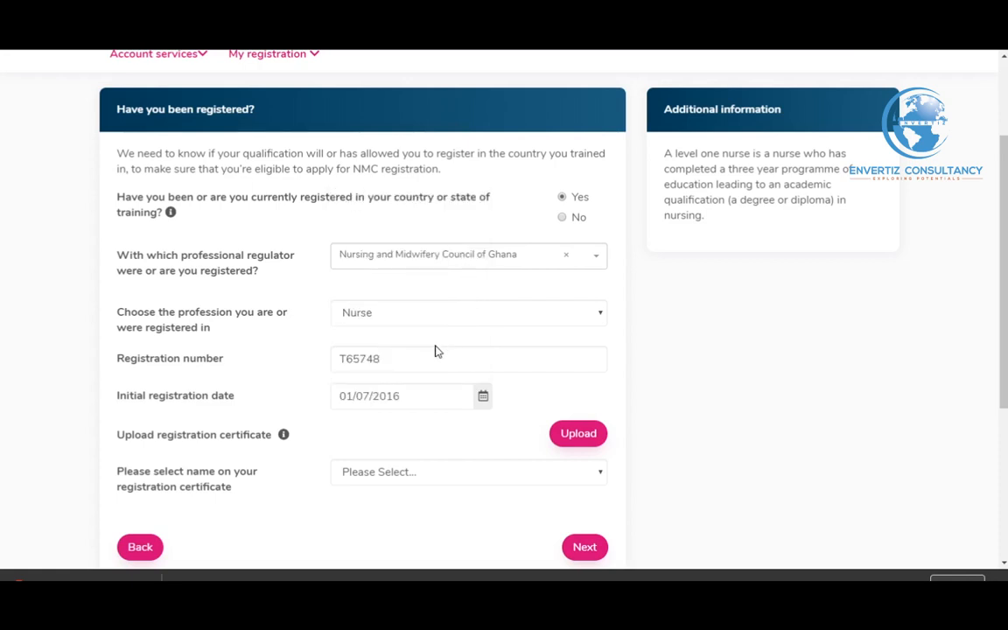
scroll(441, 354, "down", 1)
scroll(423, 383, "down", 1)
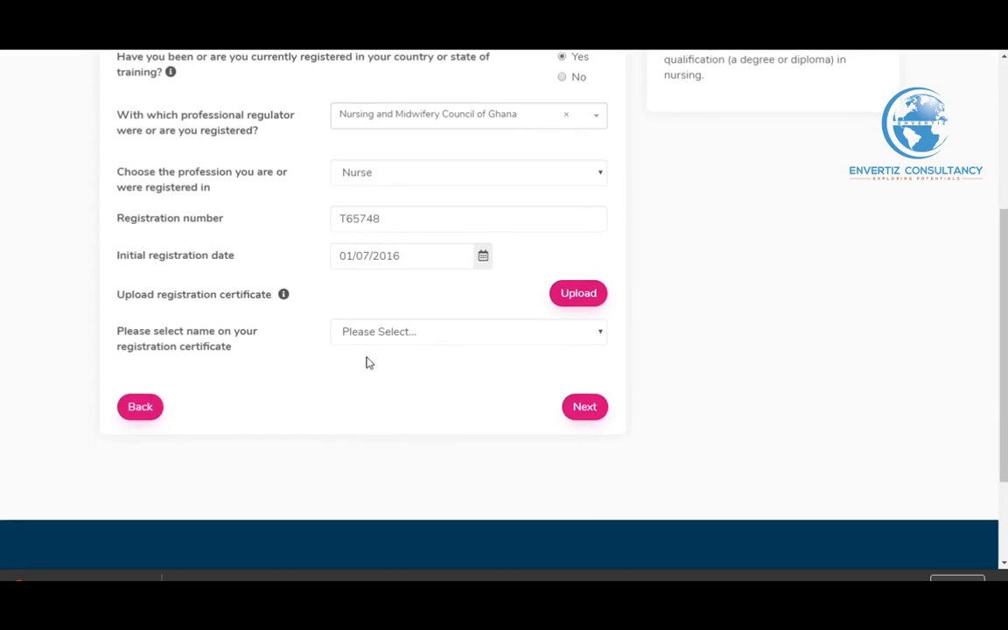
Upload the reg image file as the registration certificate
left_click(564, 295)
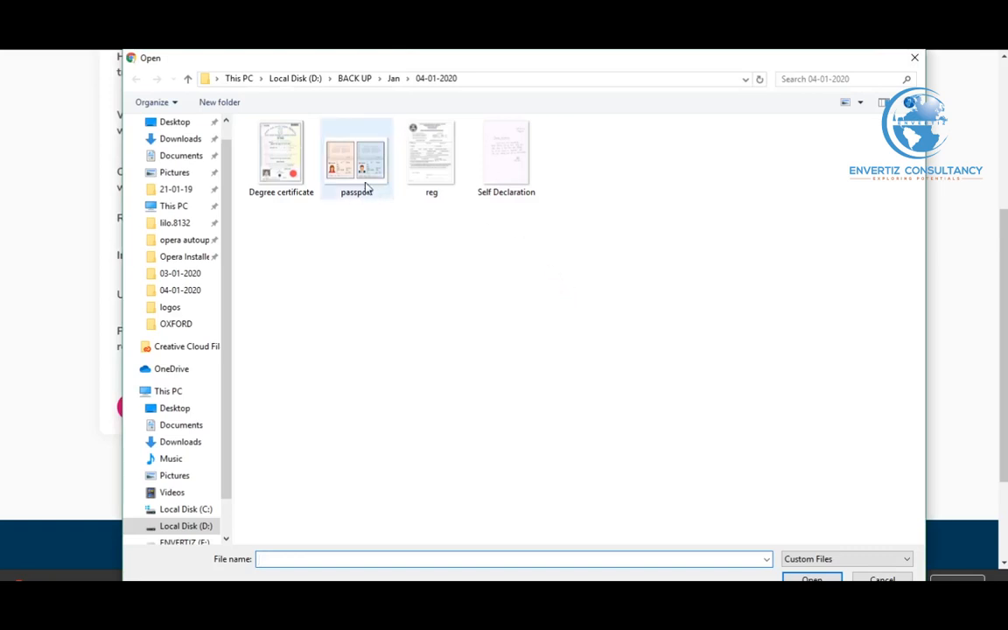
left_click(450, 186)
left_click(812, 580)
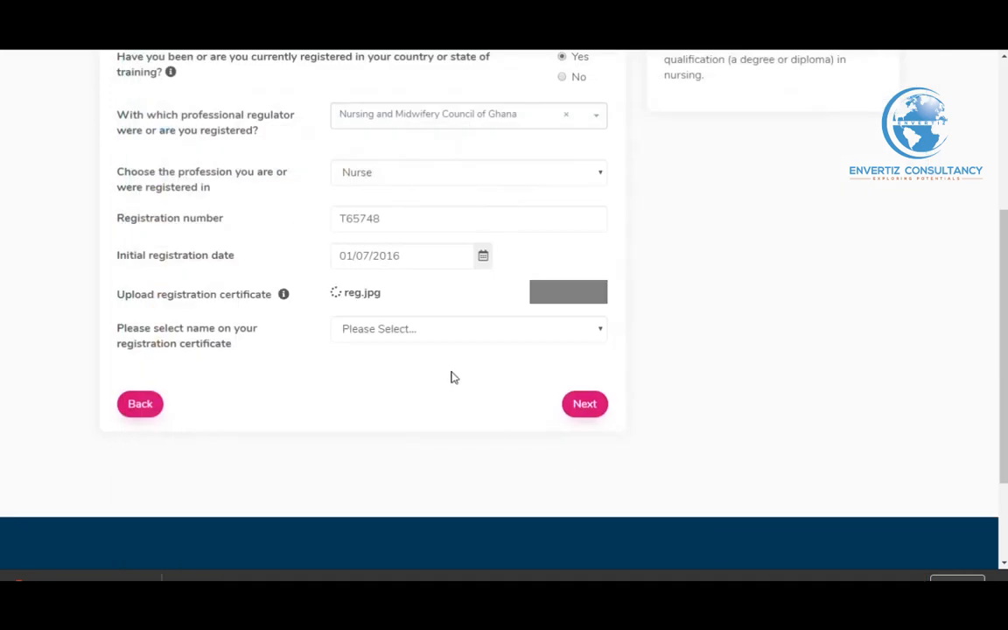
Select the applicant's name as shown on the certificate and continue to the summary
scroll(452, 377, "down", 7)
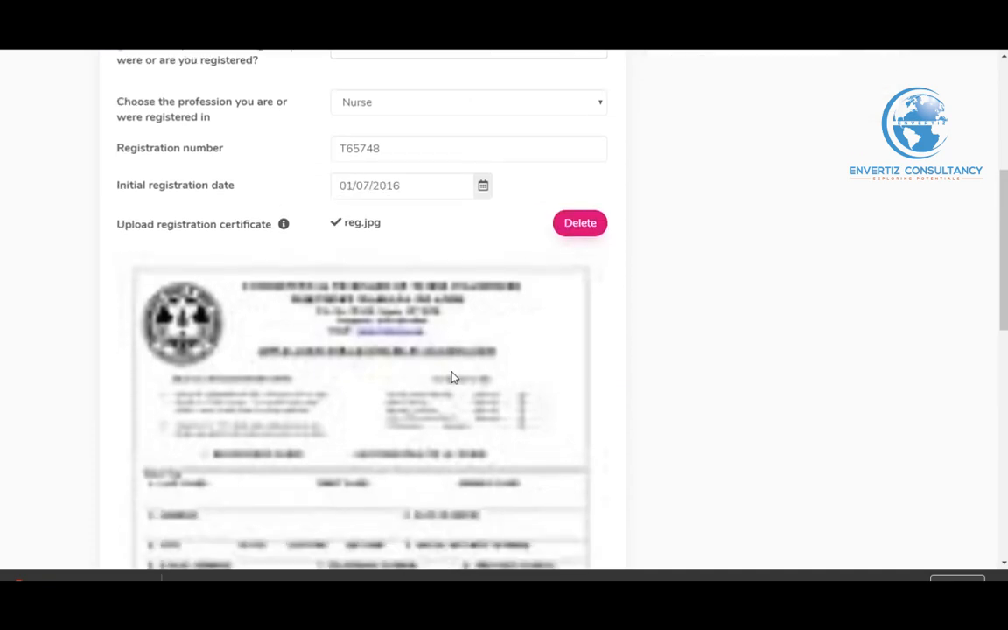
scroll(452, 376, "down", 3)
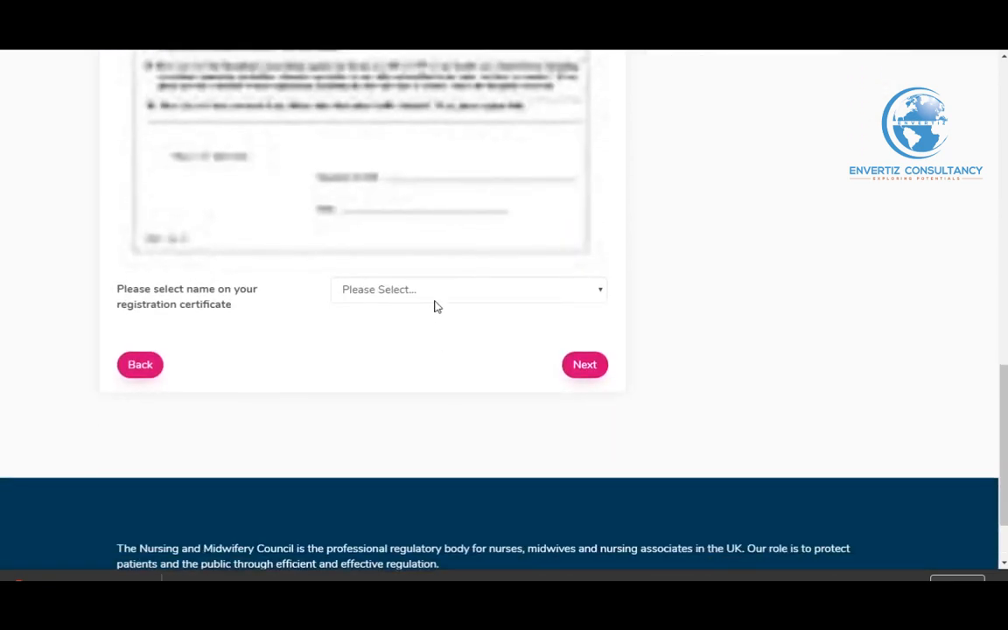
left_click(438, 297)
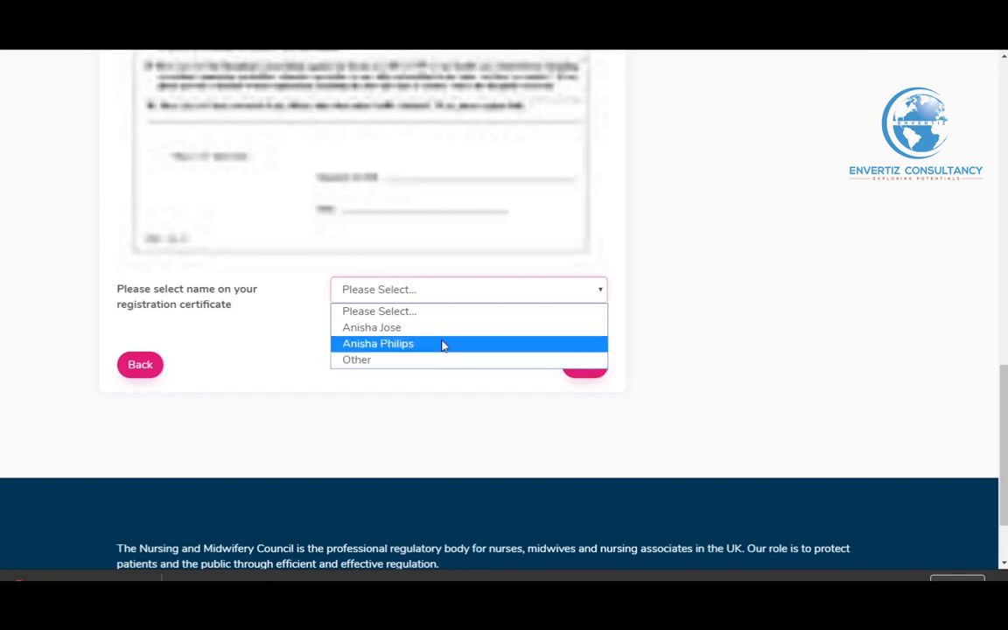
left_click(445, 329)
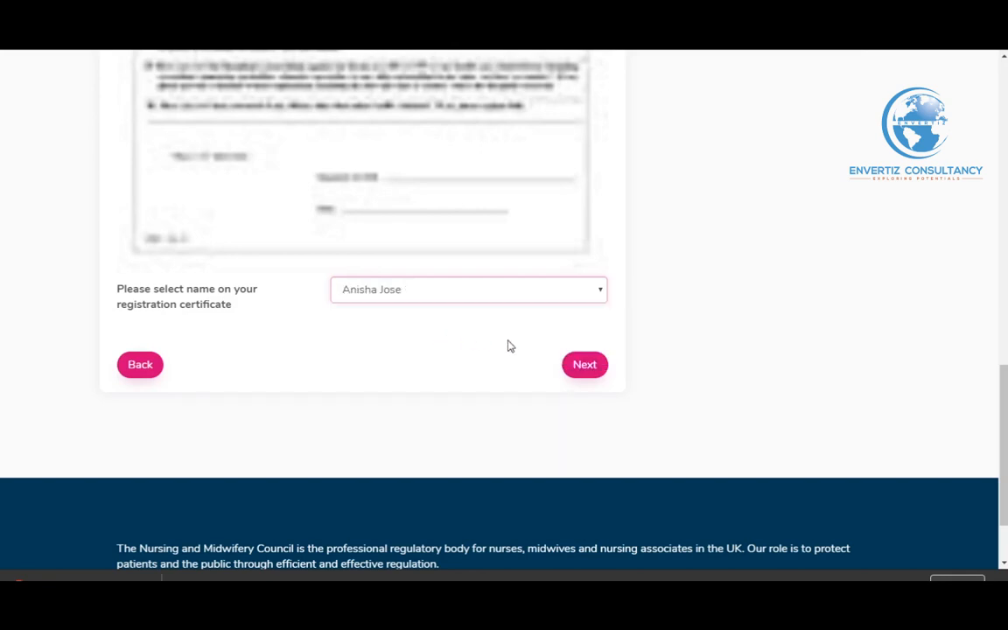
left_click(576, 364)
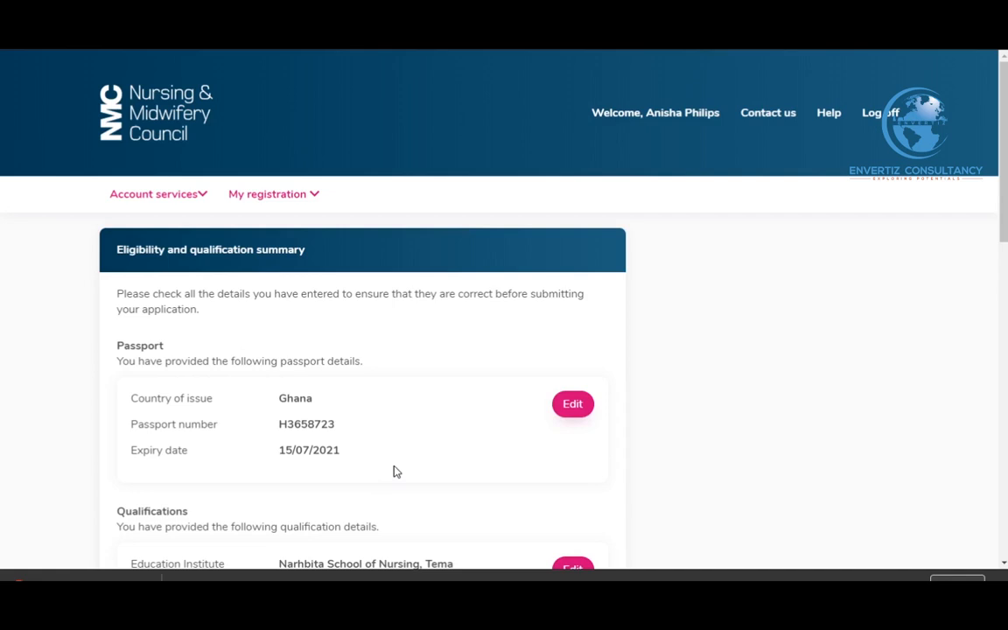
Confirm the declaration, information-sharing and non-refundable-fee checkboxes, then submit the summary
scroll(393, 472, "down", 1)
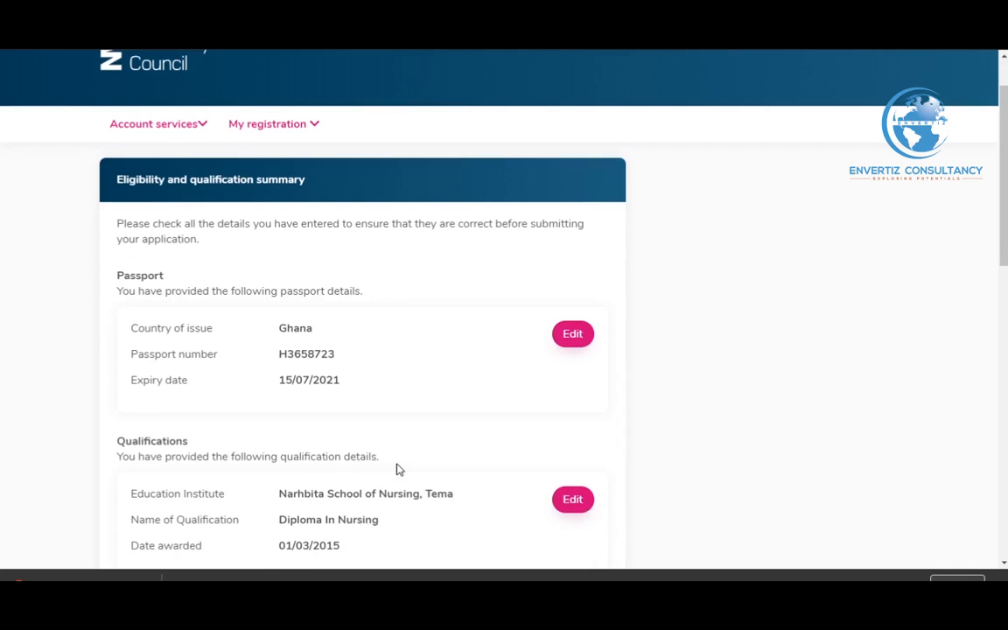
scroll(412, 461, "down", 1)
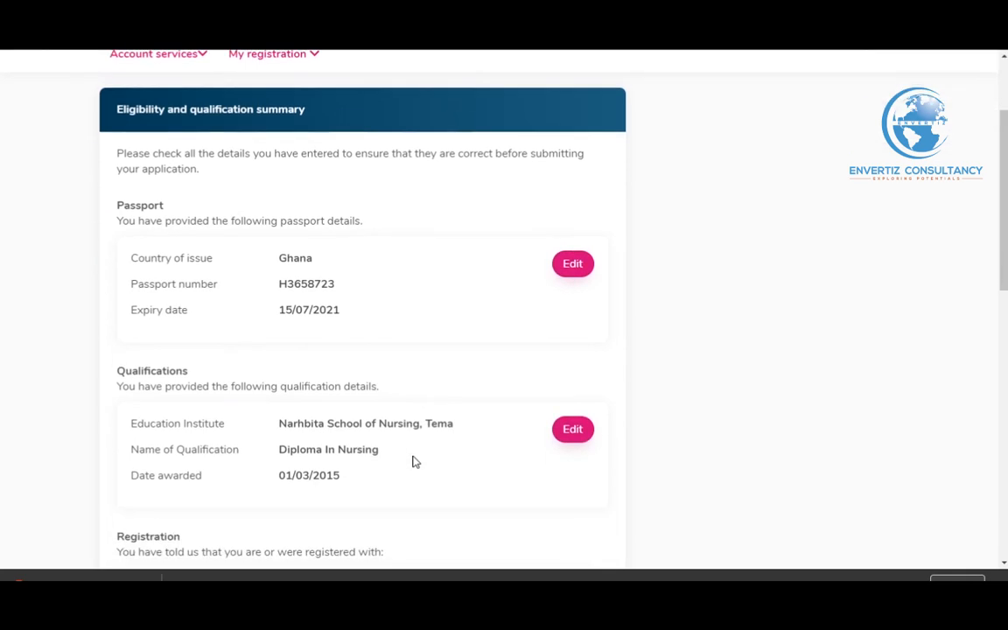
scroll(415, 460, "down", 1)
scroll(415, 461, "down", 3)
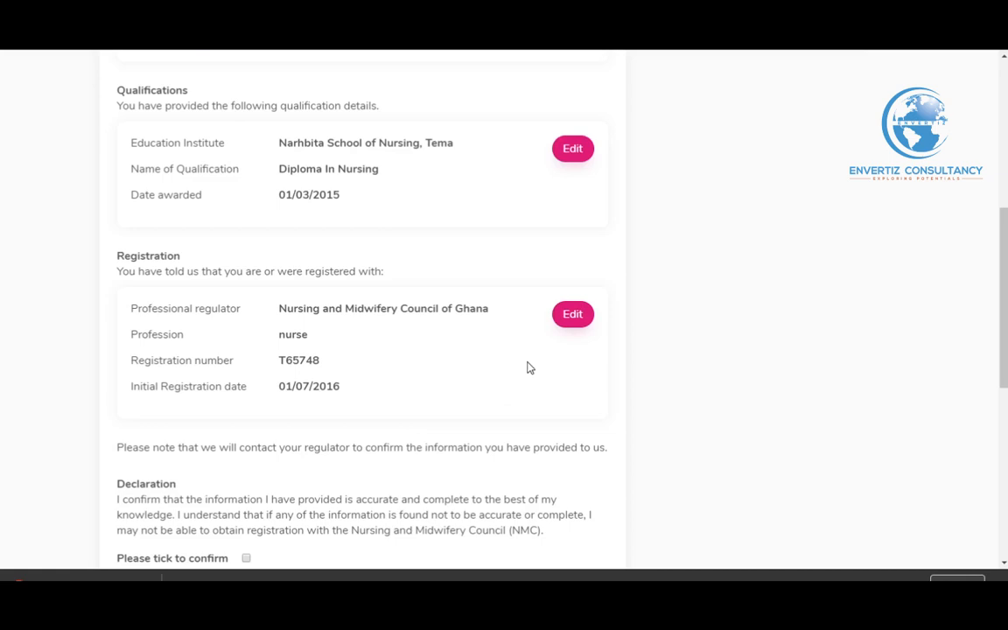
scroll(533, 355, "up", 1)
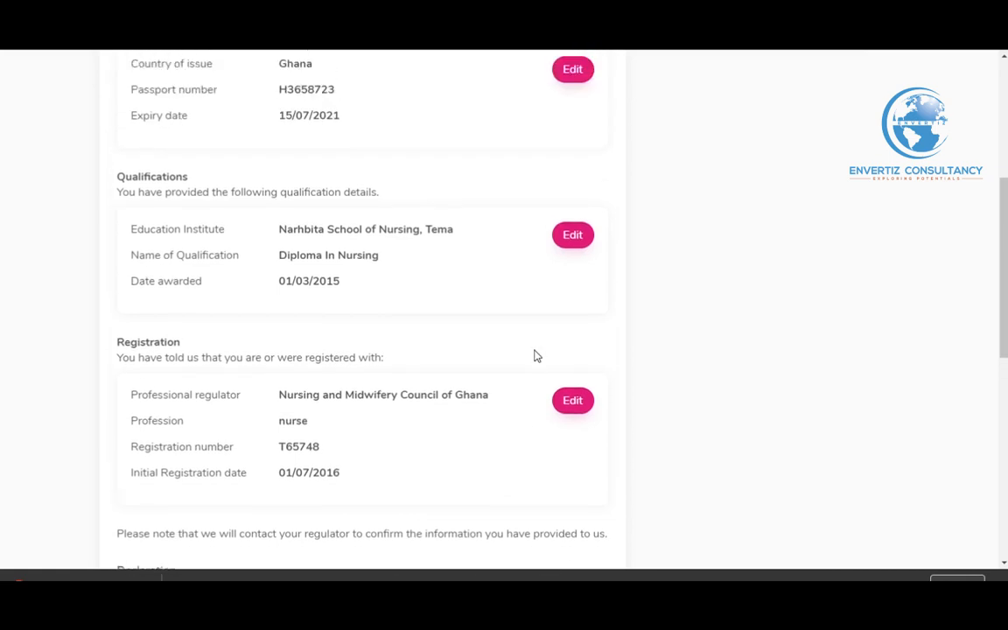
scroll(537, 356, "up", 2)
scroll(537, 355, "up", 1)
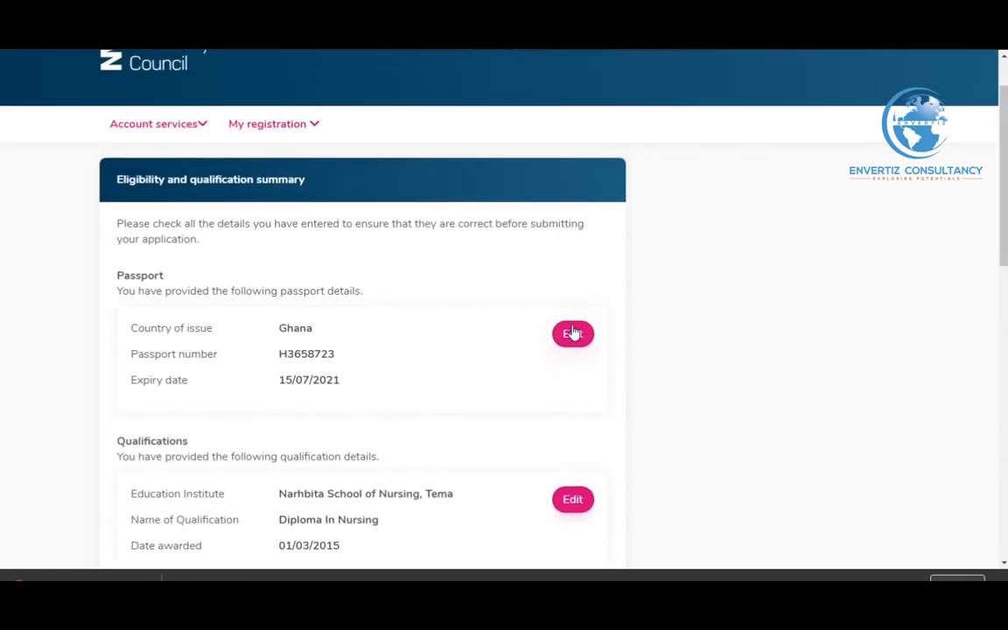
scroll(513, 375, "down", 5)
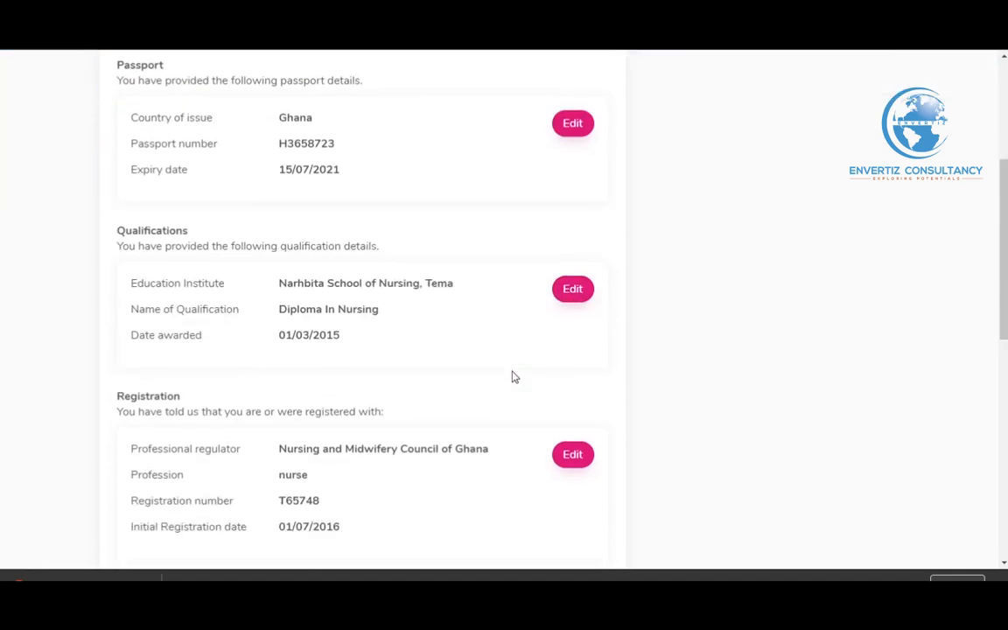
scroll(478, 393, "down", 2)
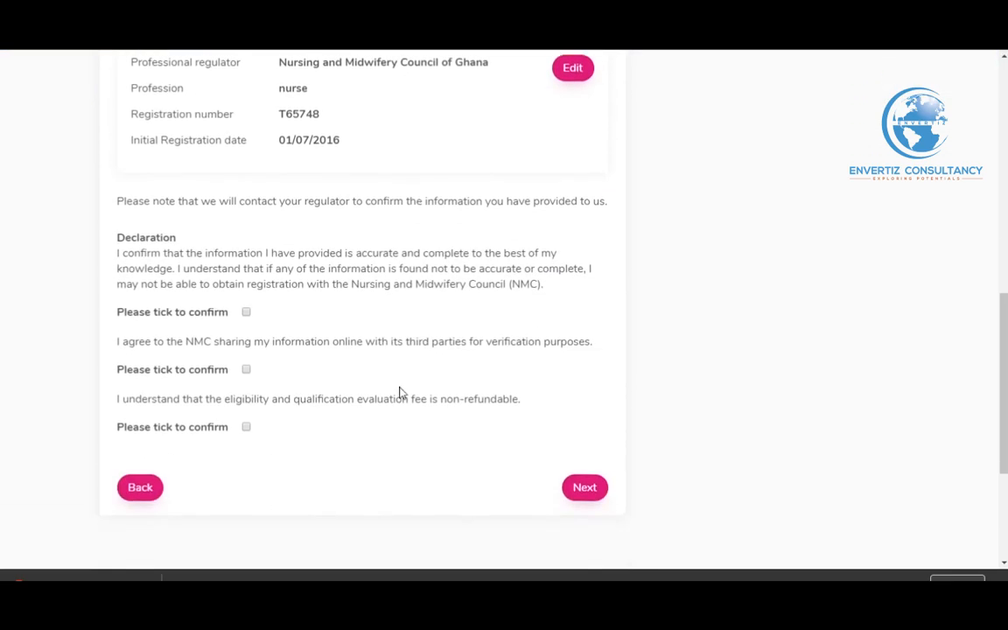
left_click(245, 278)
left_click(246, 335)
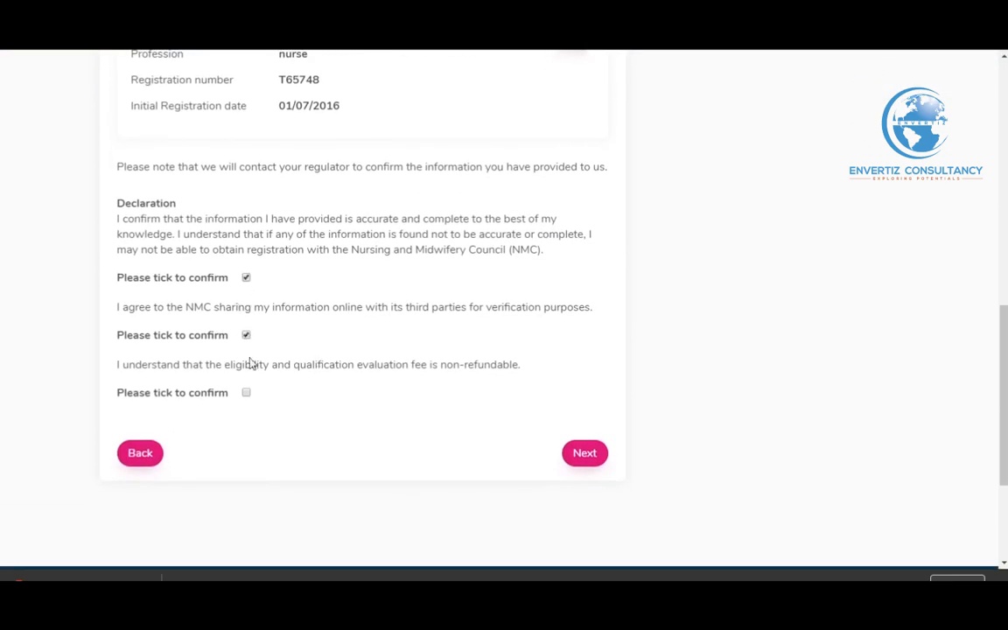
left_click(246, 393)
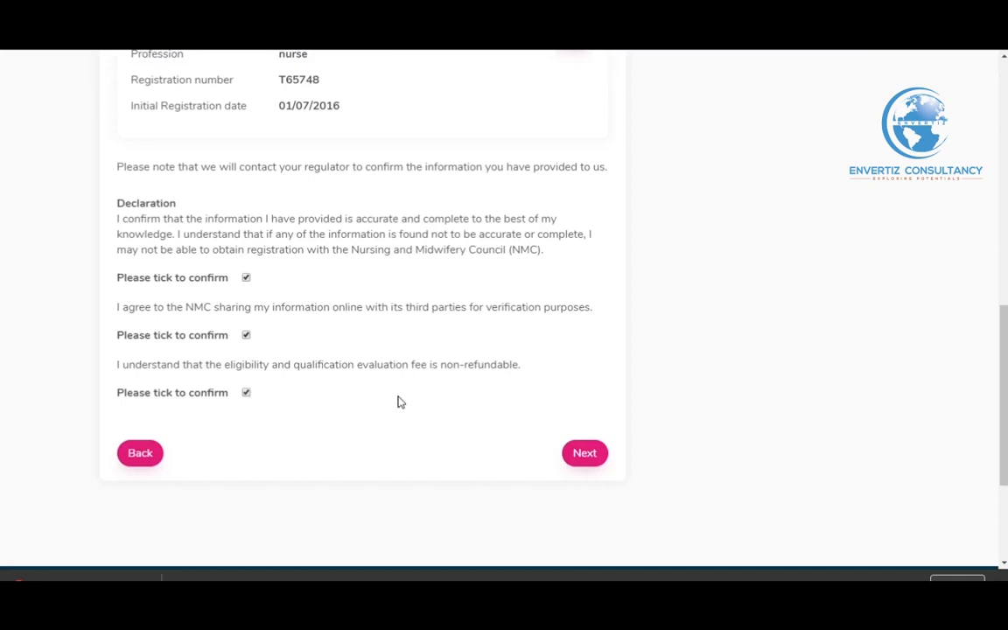
left_click(578, 457)
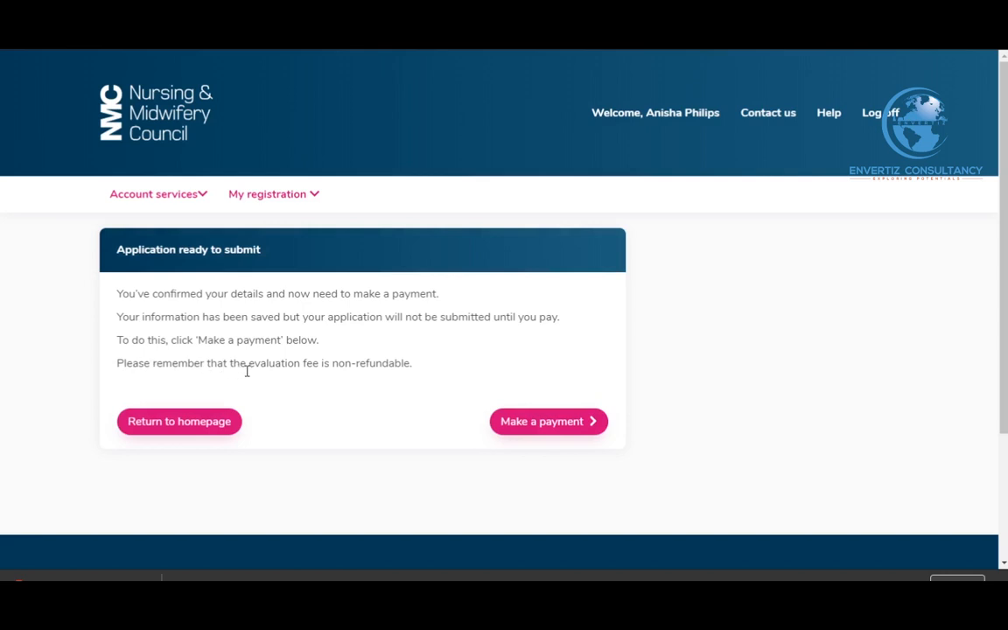
Start the 140.00 GBP evaluation fee payment by VISA and review the blank card form
left_click(529, 425)
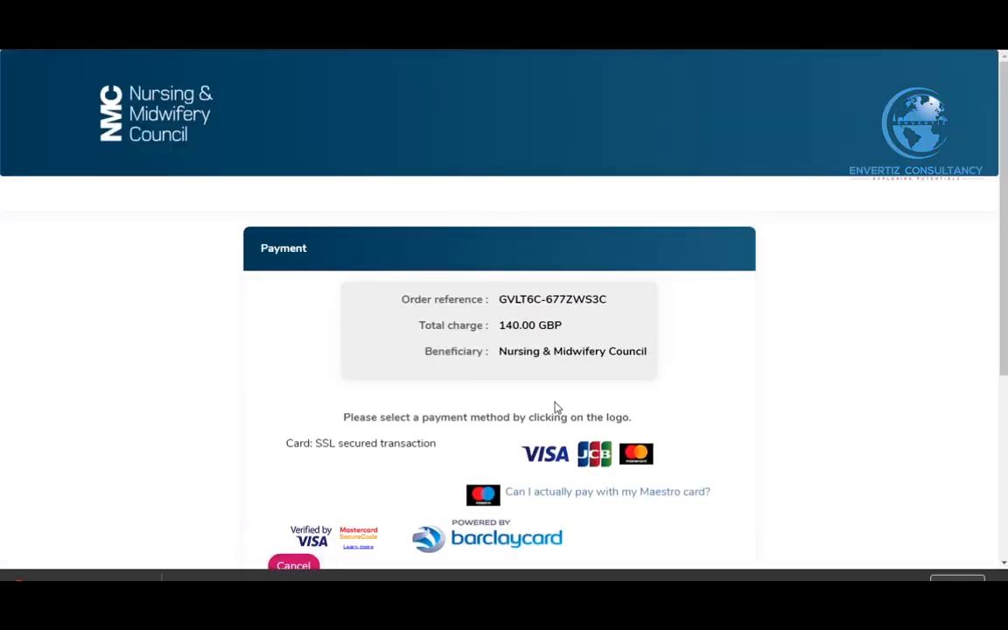
scroll(554, 407, "down", 1)
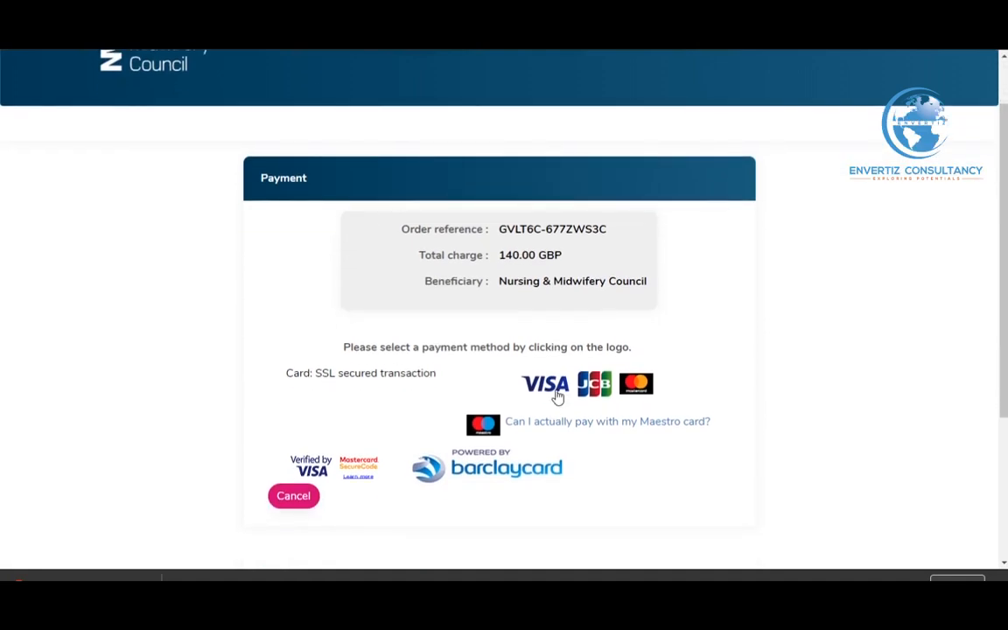
left_click(557, 395)
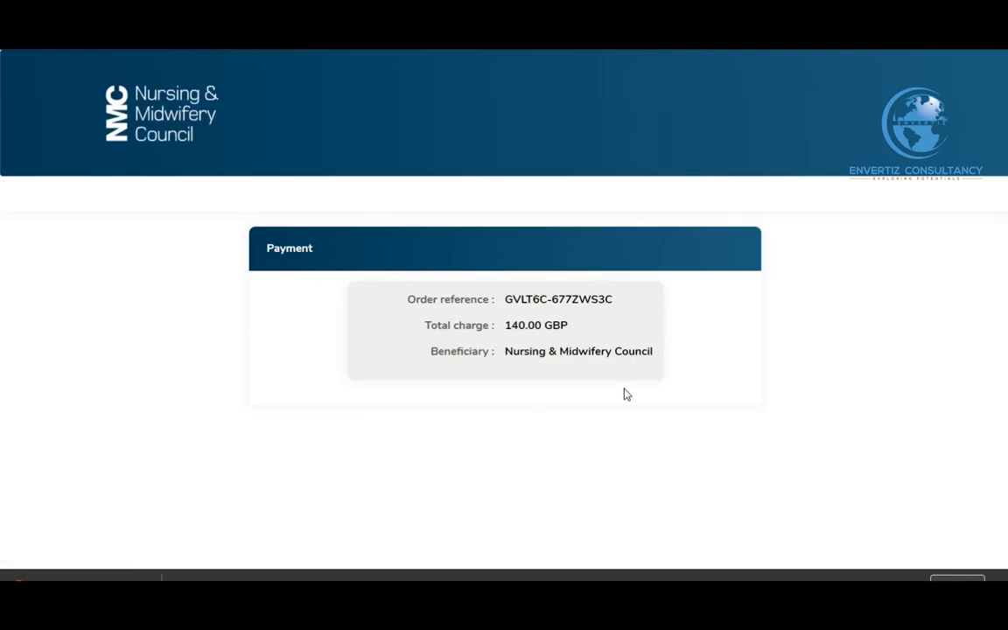
scroll(626, 394, "down", 2)
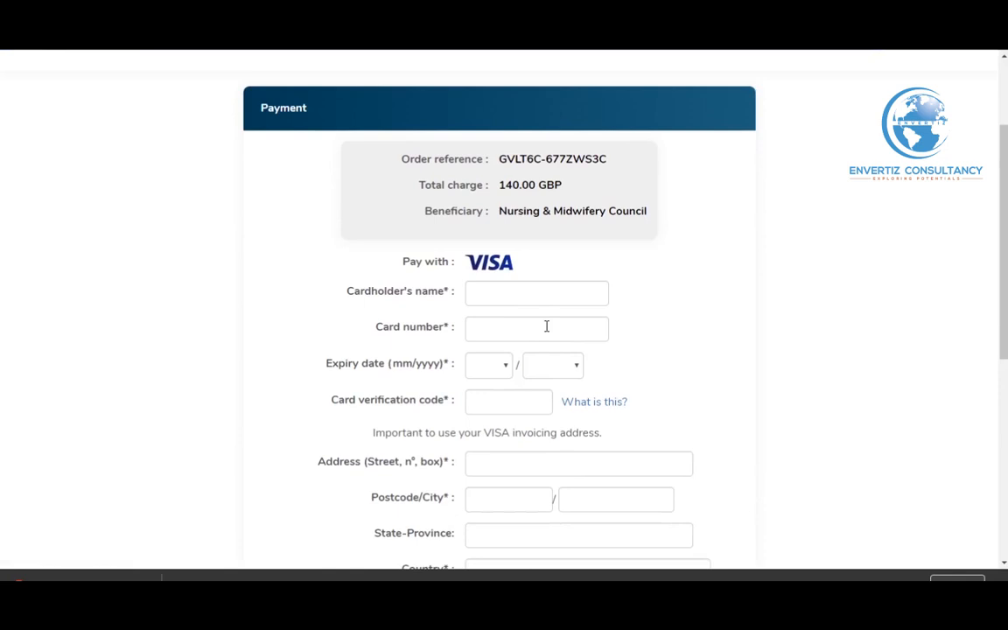
scroll(546, 327, "down", 1)
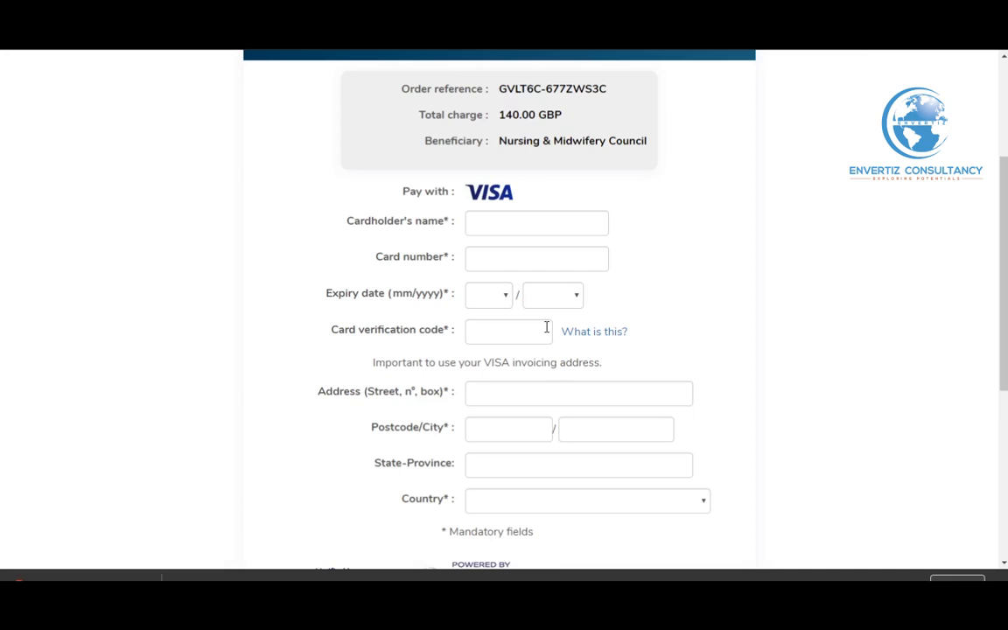
scroll(547, 327, "down", 3)
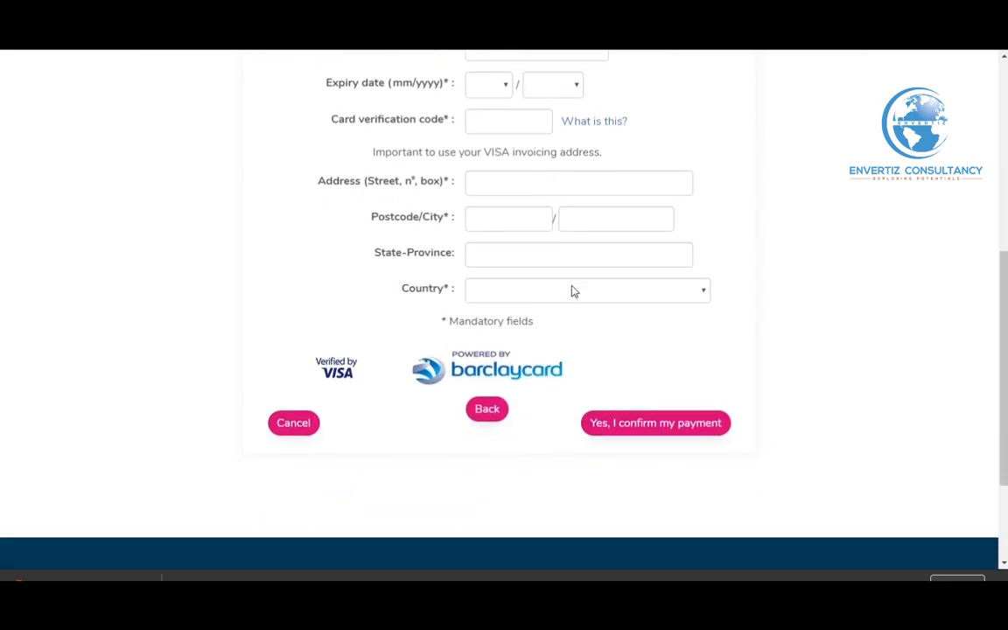
left_click(631, 426)
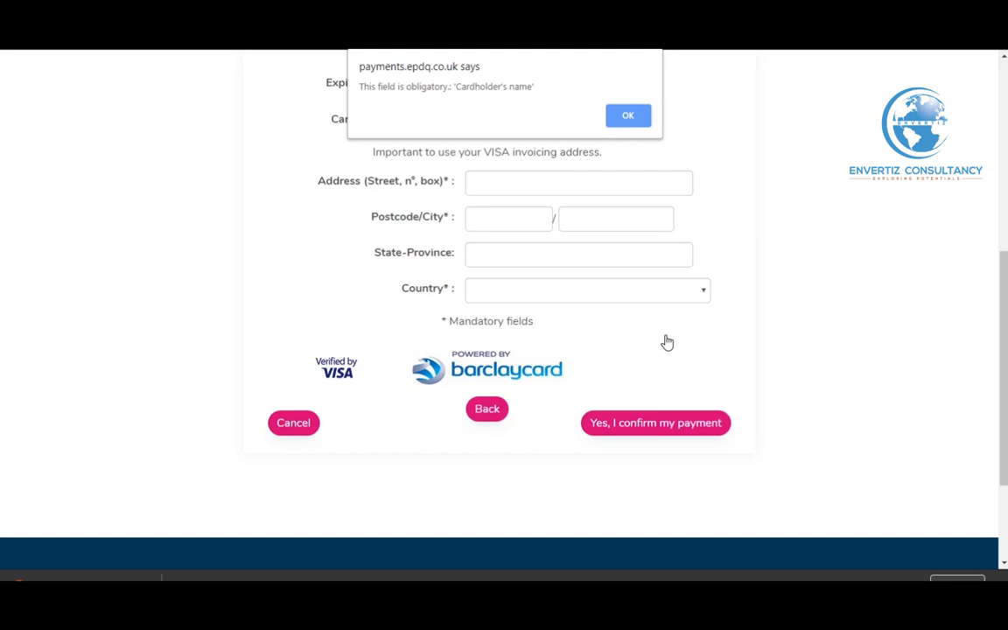
left_click(623, 114)
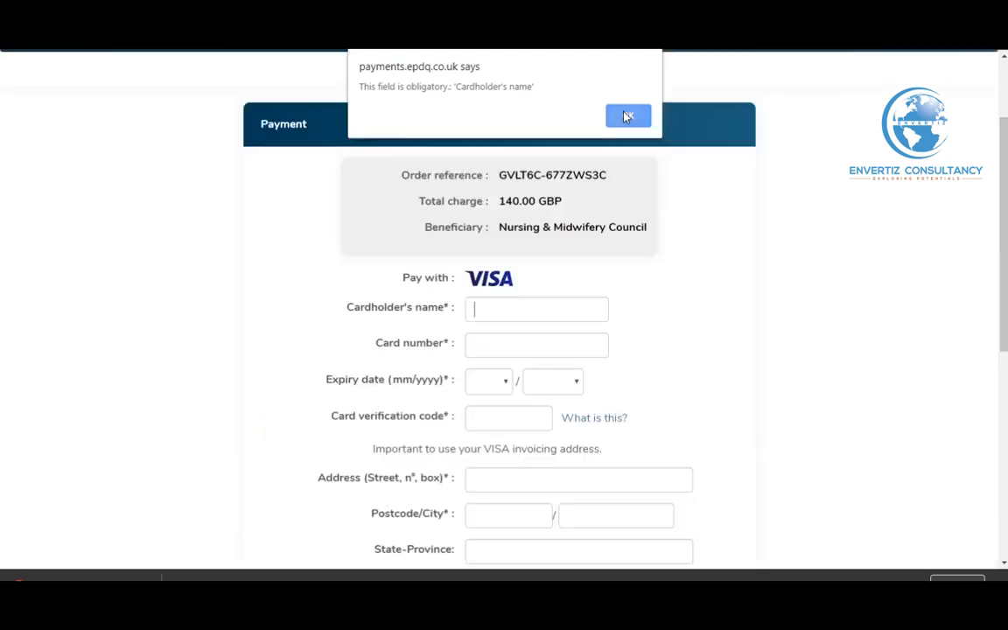
scroll(594, 223, "up", 1)
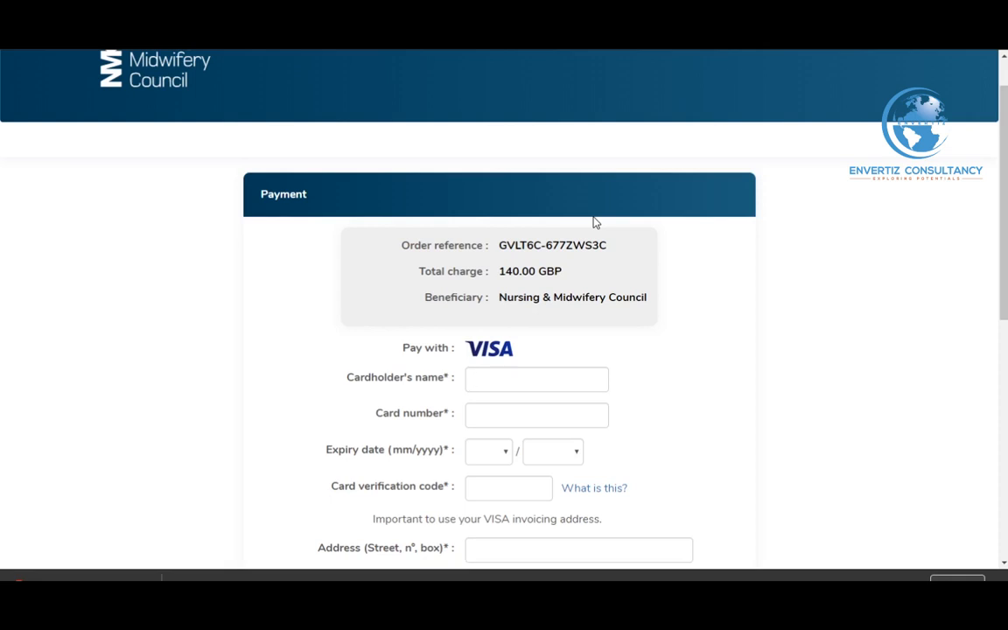
scroll(594, 223, "up", 1)
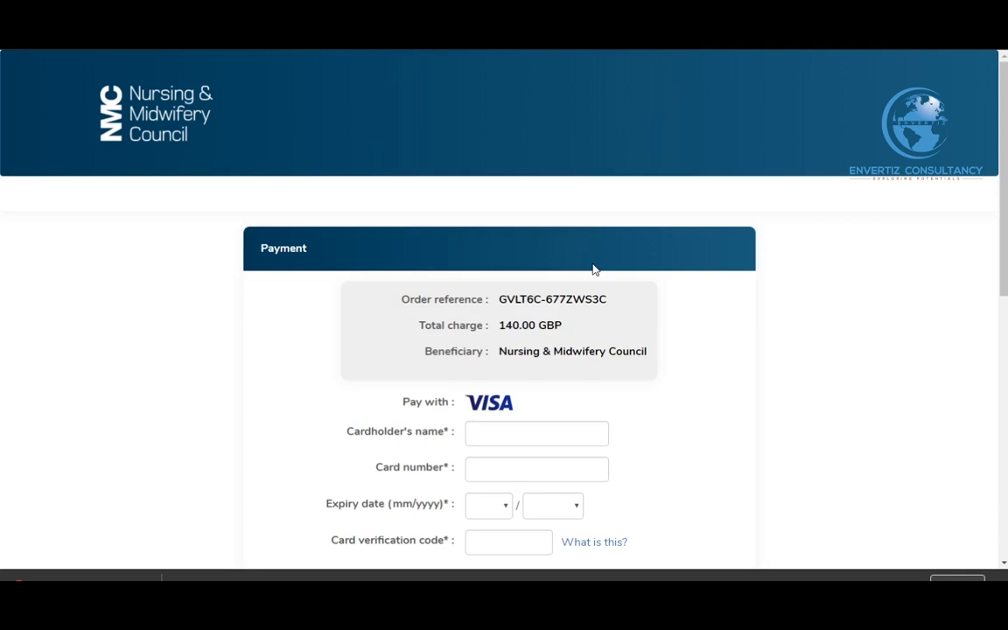
scroll(595, 268, "down", 2)
scroll(596, 268, "up", 2)
scroll(482, 293, "down", 7)
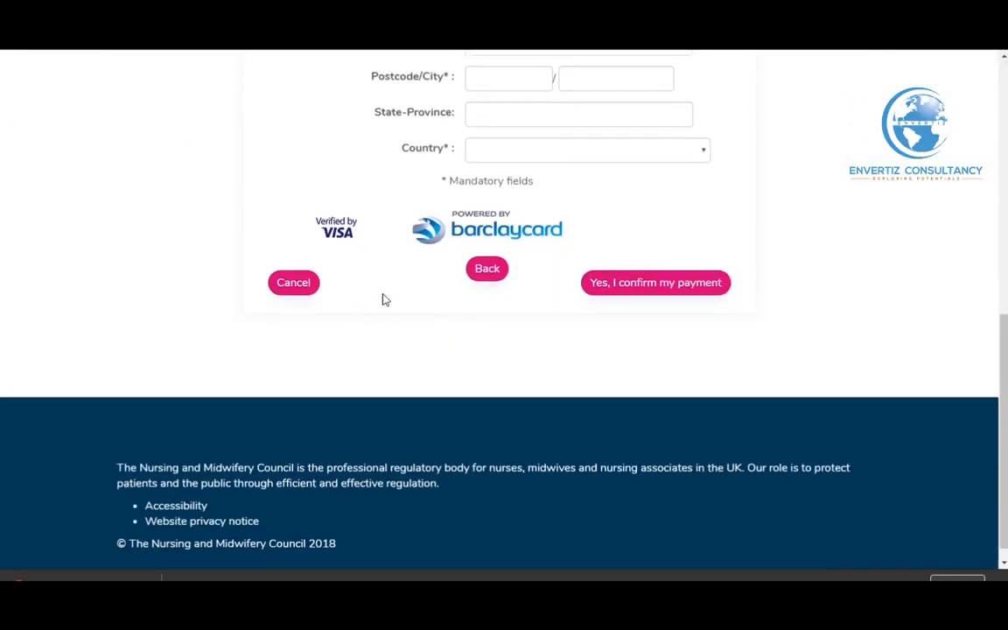
Go back from the card form and cancel the 140.00 GBP transaction, confirming with OK
left_click(485, 272)
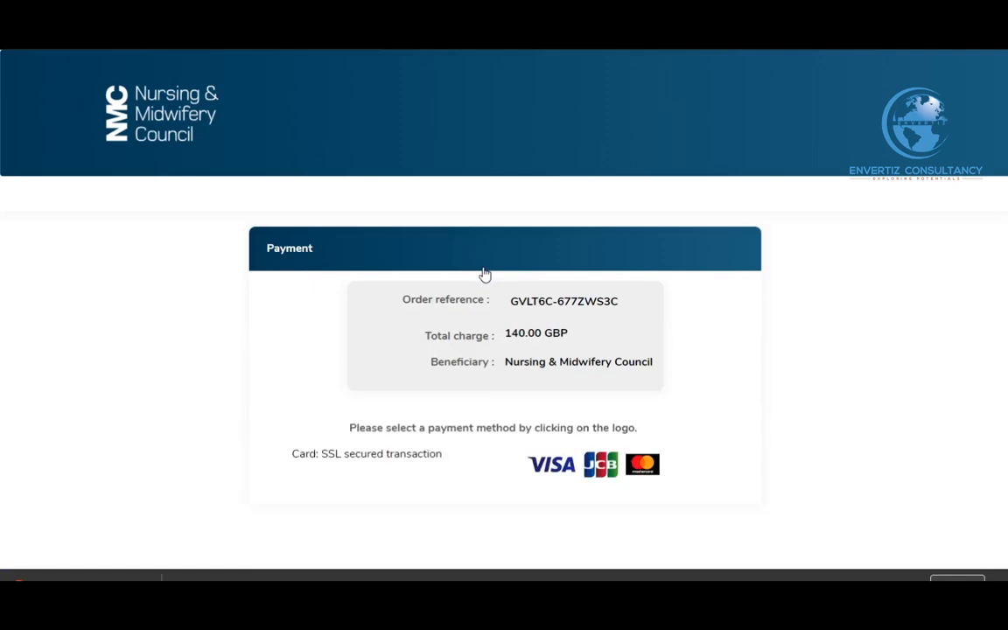
scroll(490, 307, "down", 1)
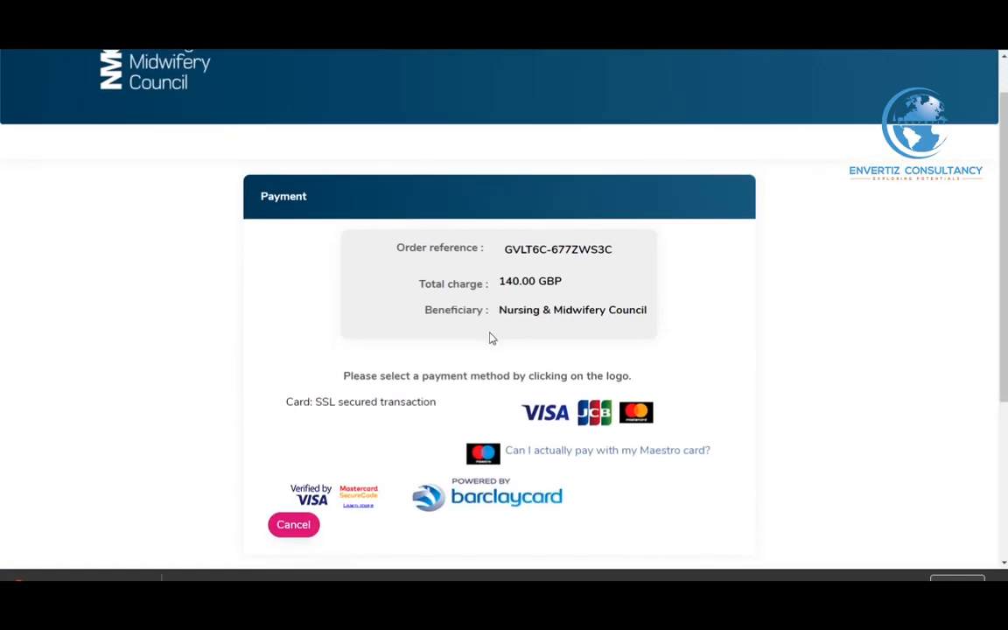
left_click(293, 524)
left_click(572, 115)
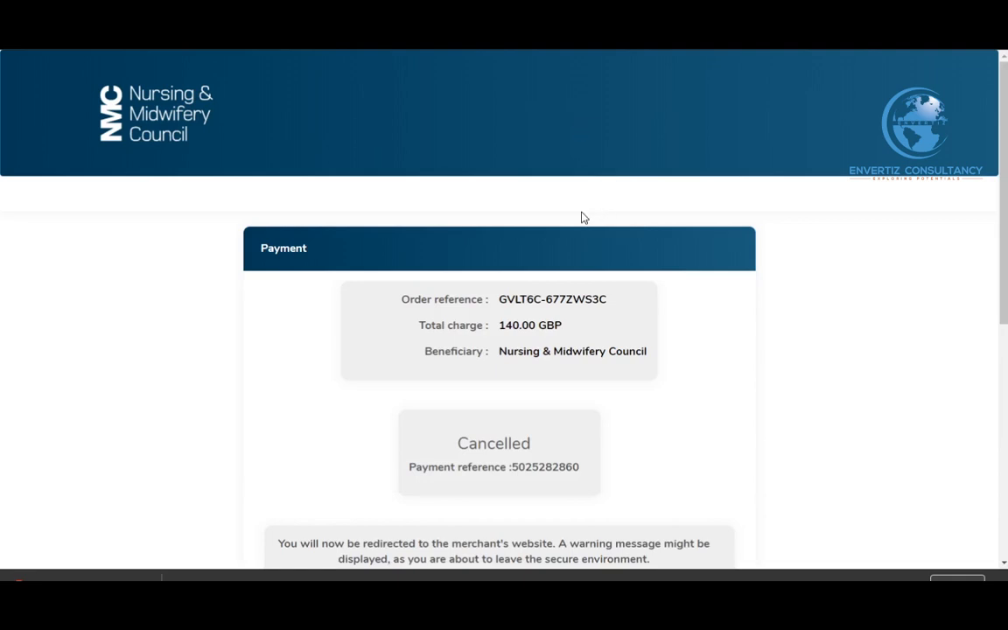
scroll(577, 219, "down", 1)
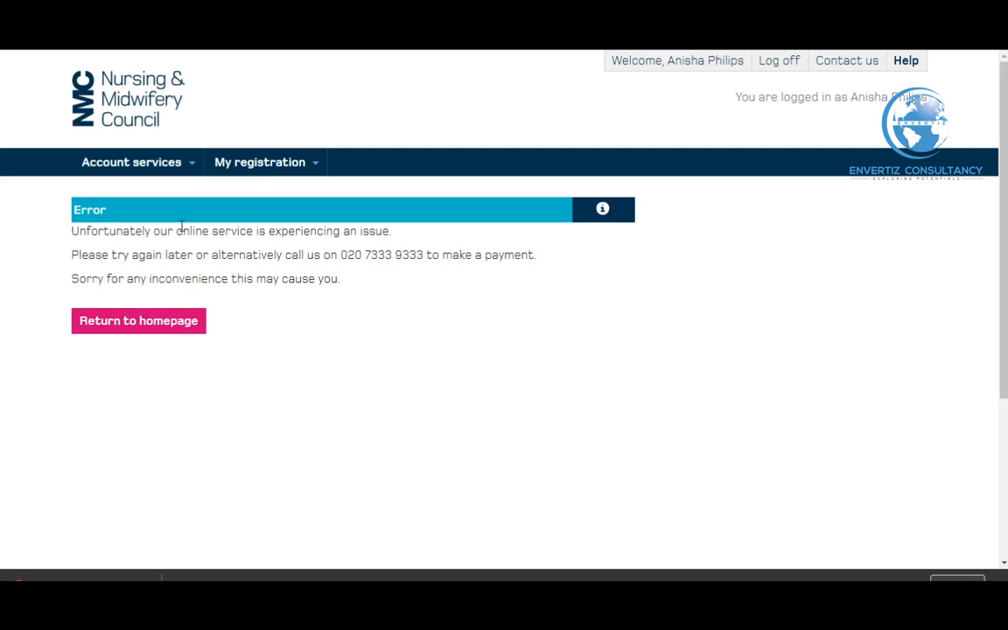
Return to the dashboard and check the Registered Nurse - Adult tracker shows Application and Payment Outstanding
left_click(161, 323)
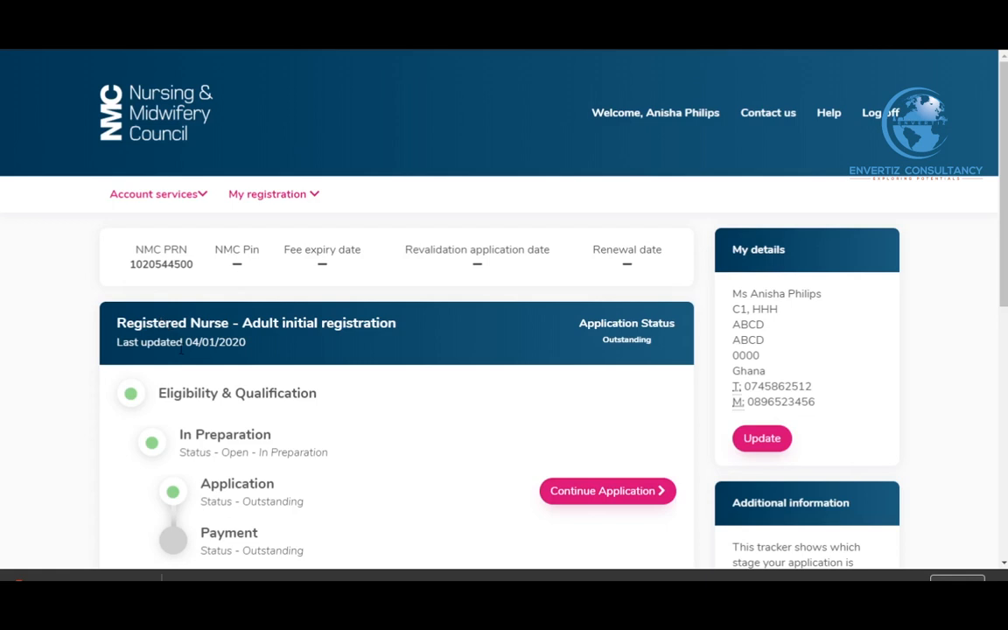
scroll(179, 351, "down", 1)
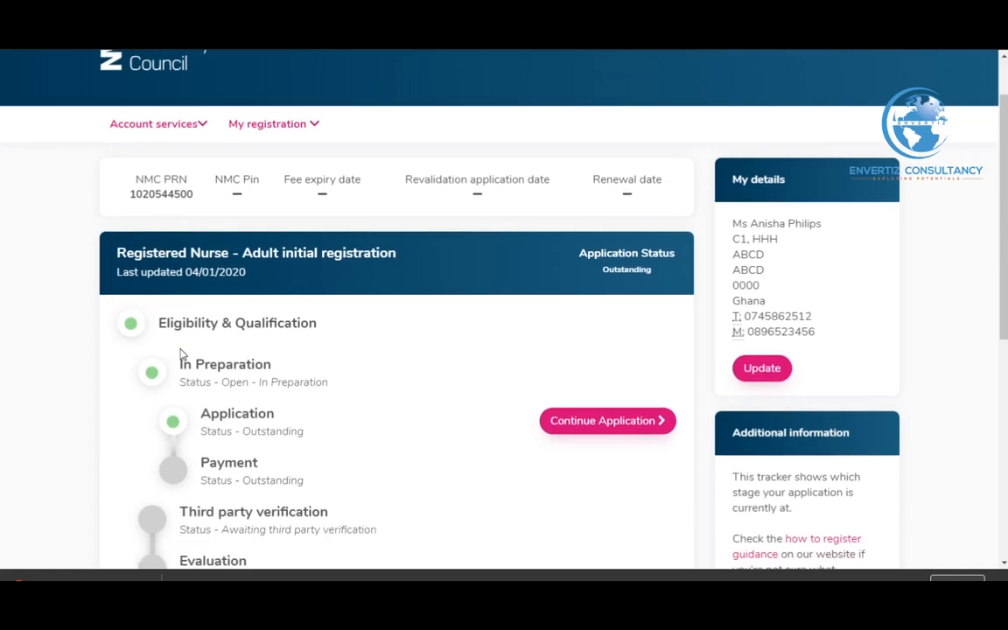
scroll(182, 352, "up", 1)
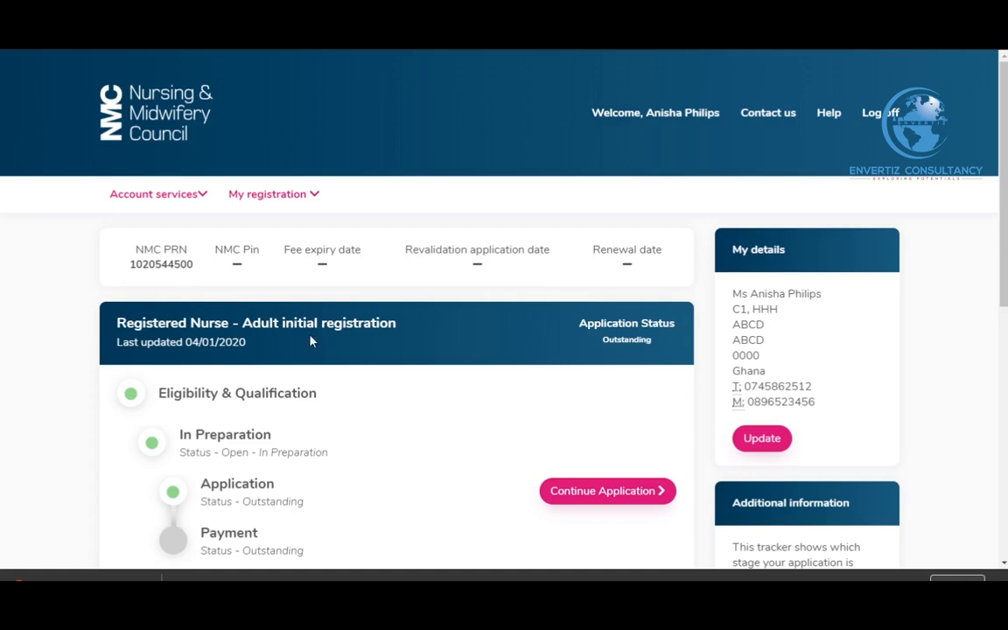
scroll(311, 341, "down", 3)
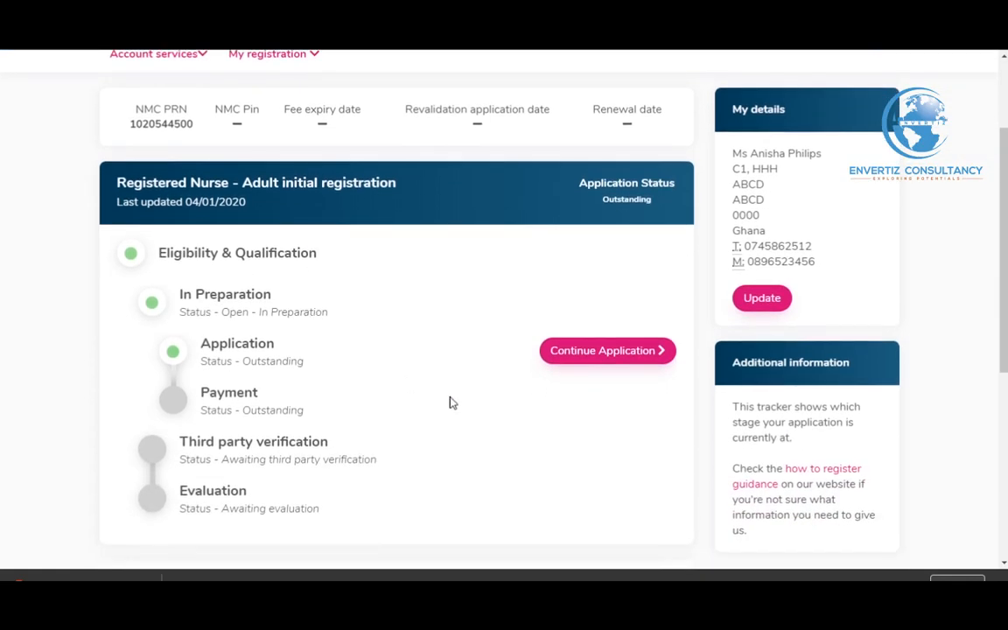
scroll(450, 400, "up", 3)
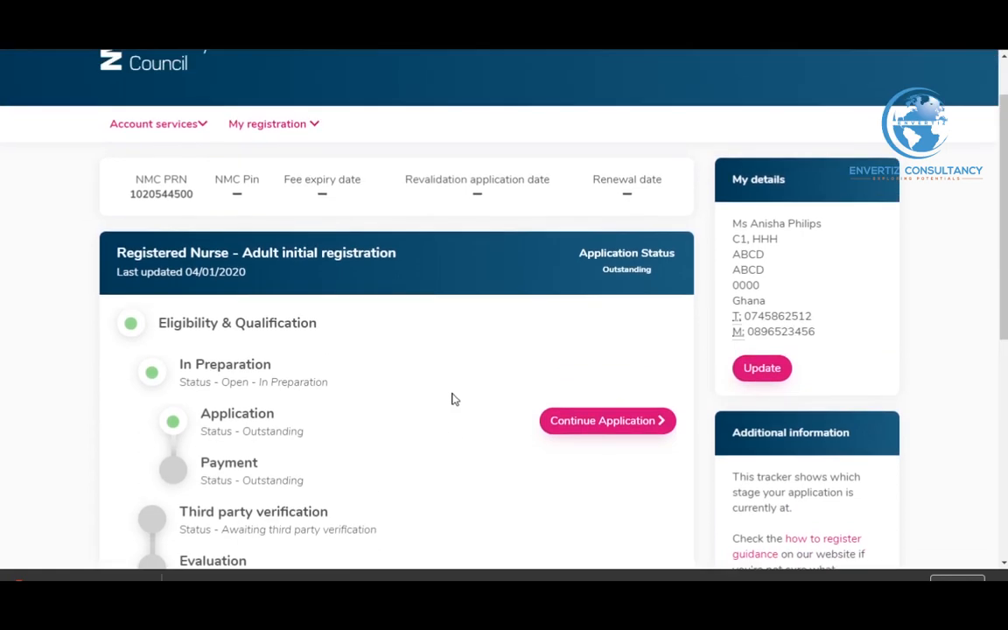